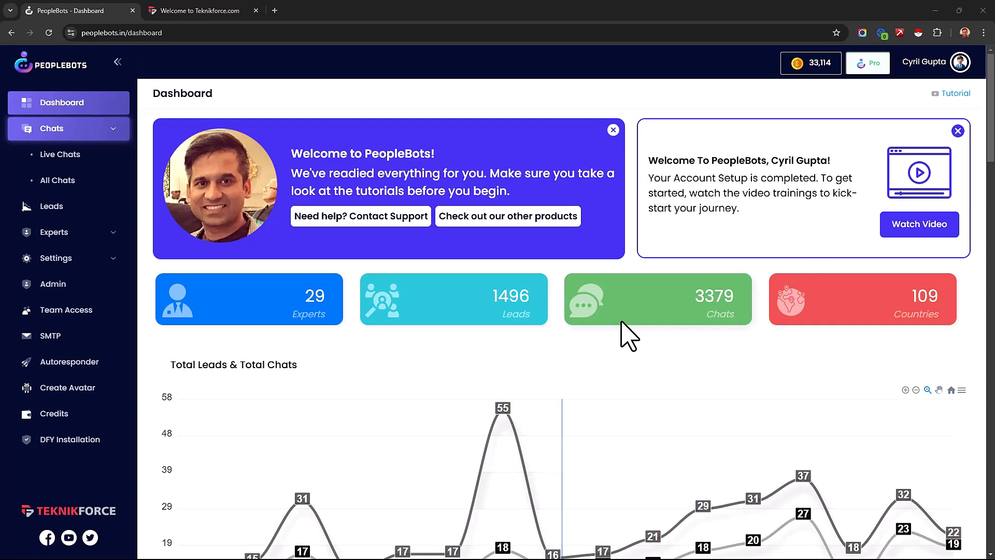
Open the chat widget on the Teknikforce website and submit the visitor's name and email address.
scroll(625, 335, down, 1)
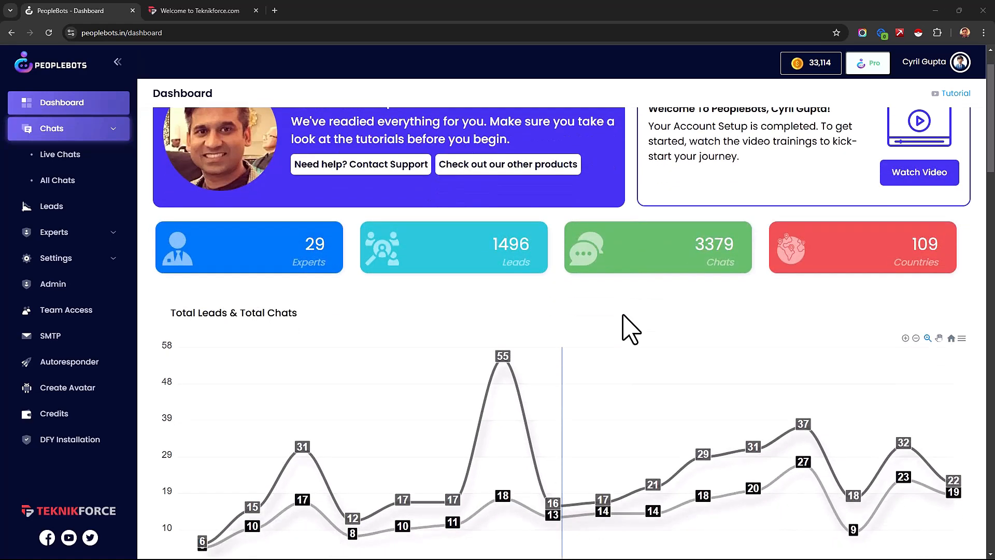
scroll(624, 317, up, 1)
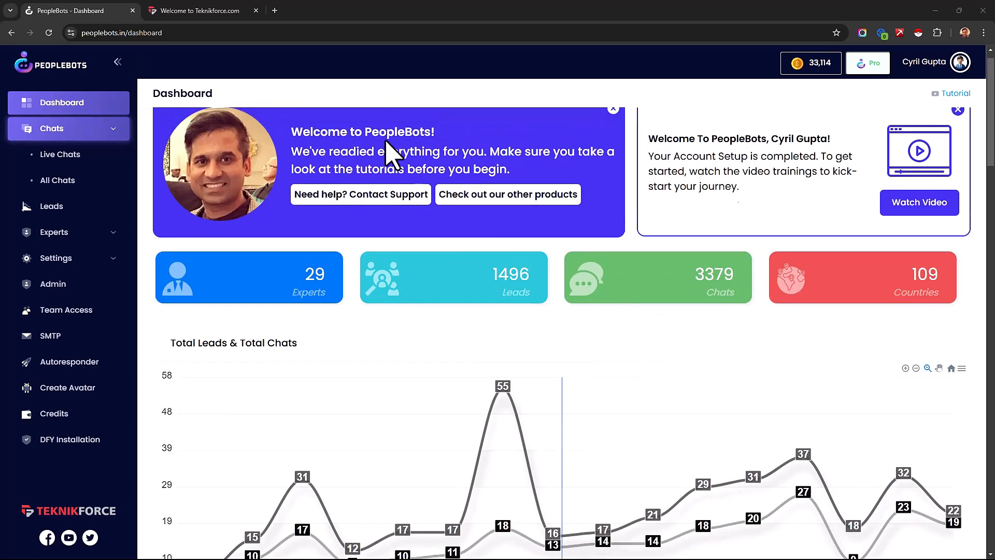
click(217, 10)
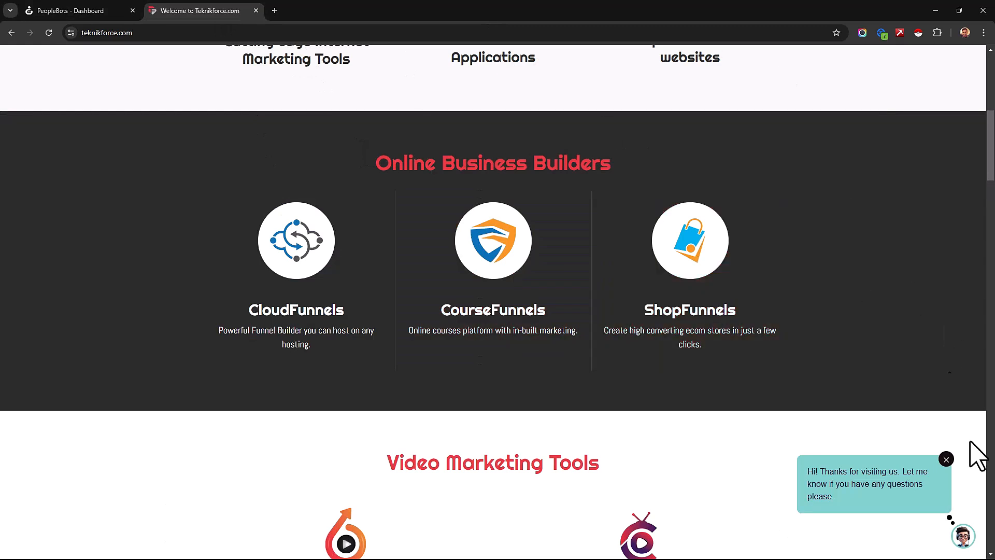
click(964, 535)
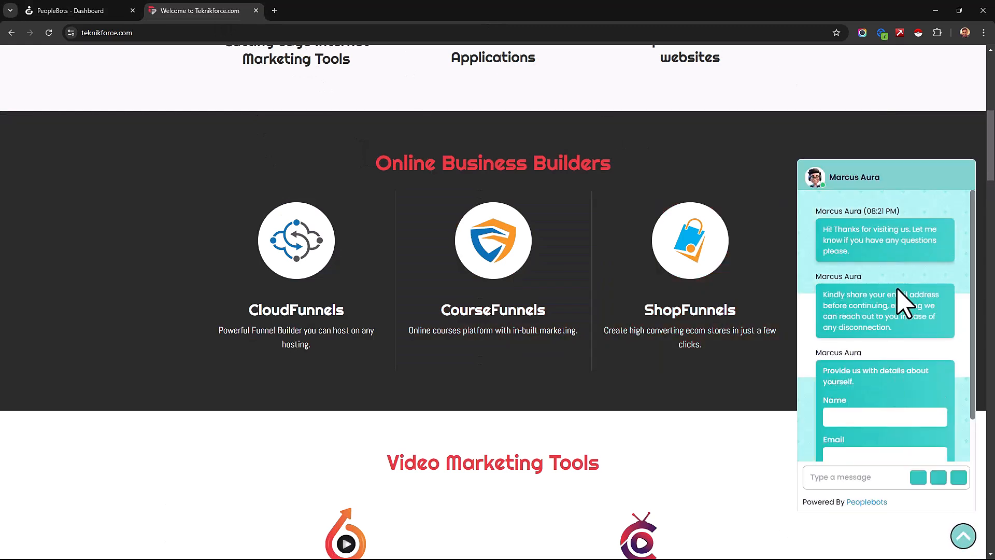
scroll(888, 316, down, 1)
scroll(885, 320, up, 1)
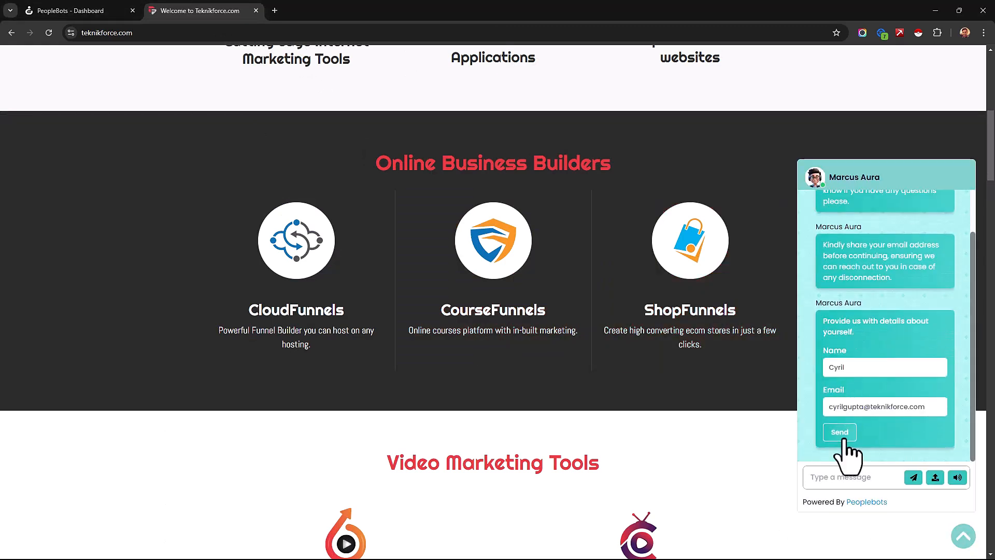
click(845, 434)
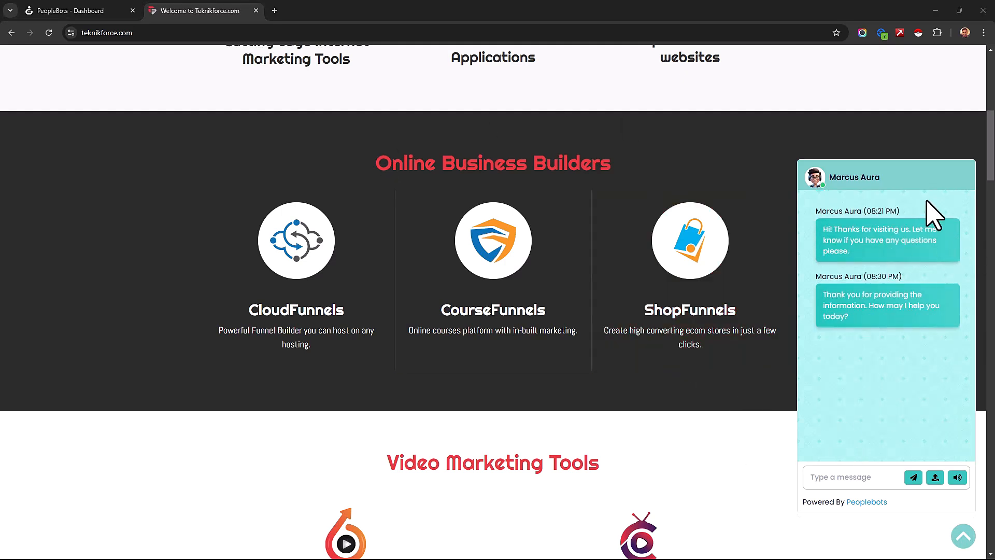
Ask the chatbot "Can you tell me more about Peoplebots?" and read through its reply.
click(848, 478)
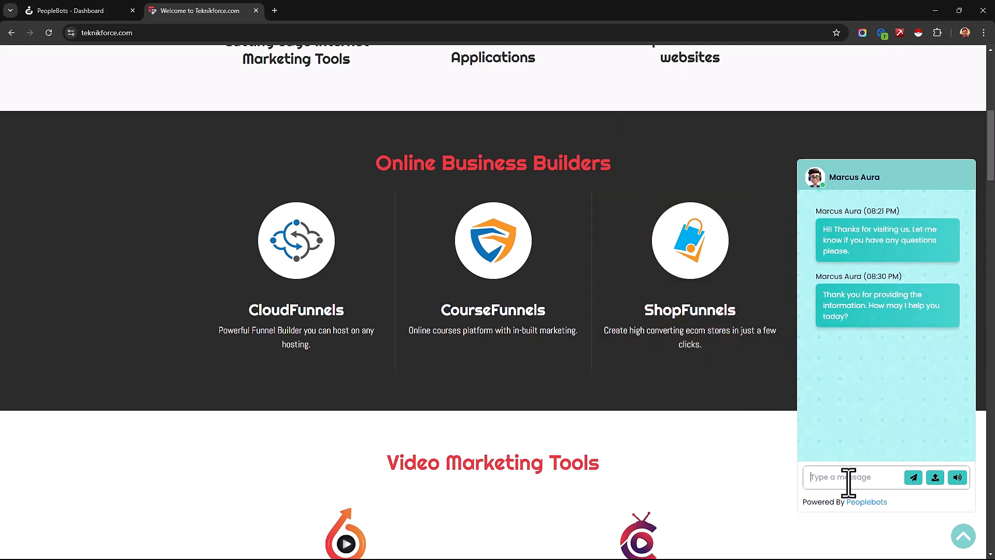
text(Can you tell me more about Peoplebots?)
key(Return)
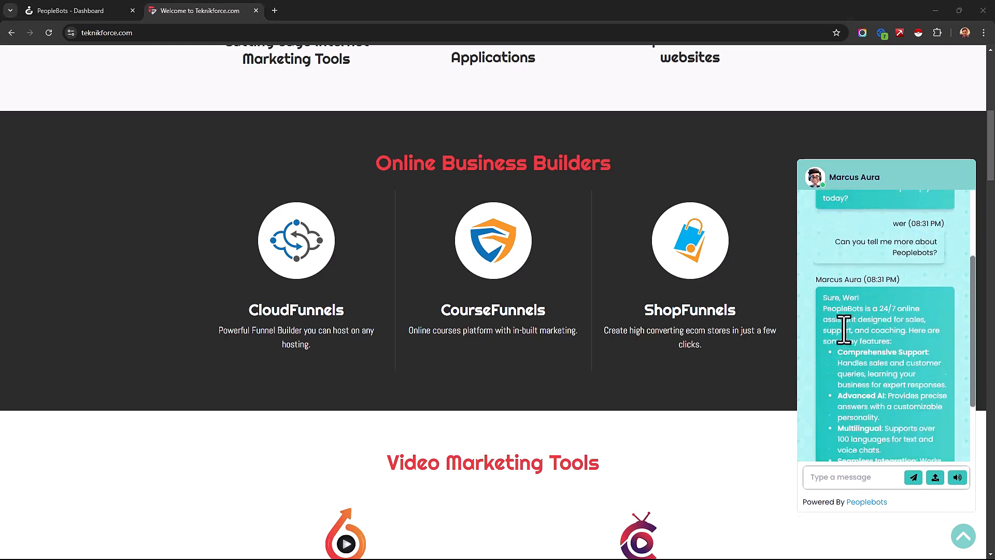
scroll(844, 329, down, 1)
drag(851, 288, 897, 399)
click(896, 400)
scroll(880, 384, down, 1)
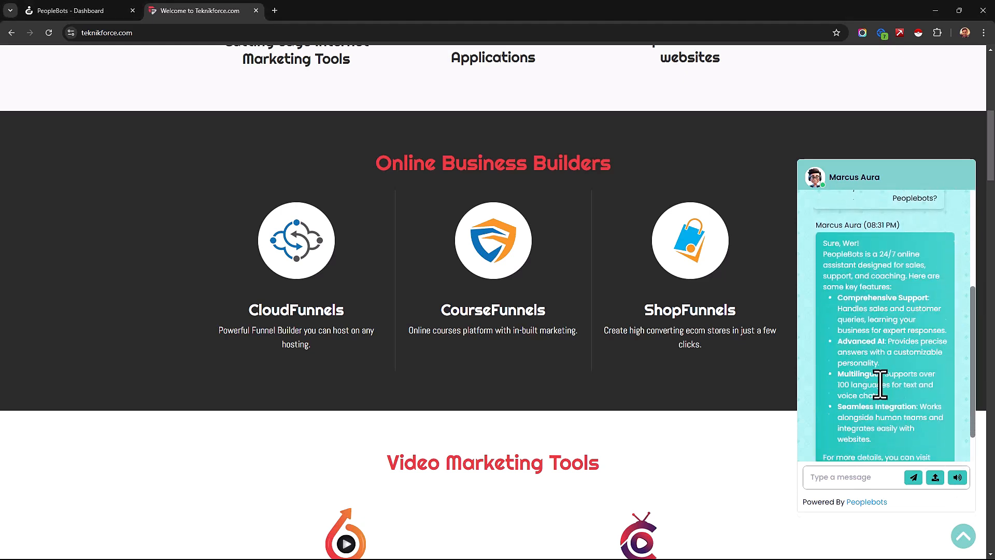
scroll(880, 384, down, 1)
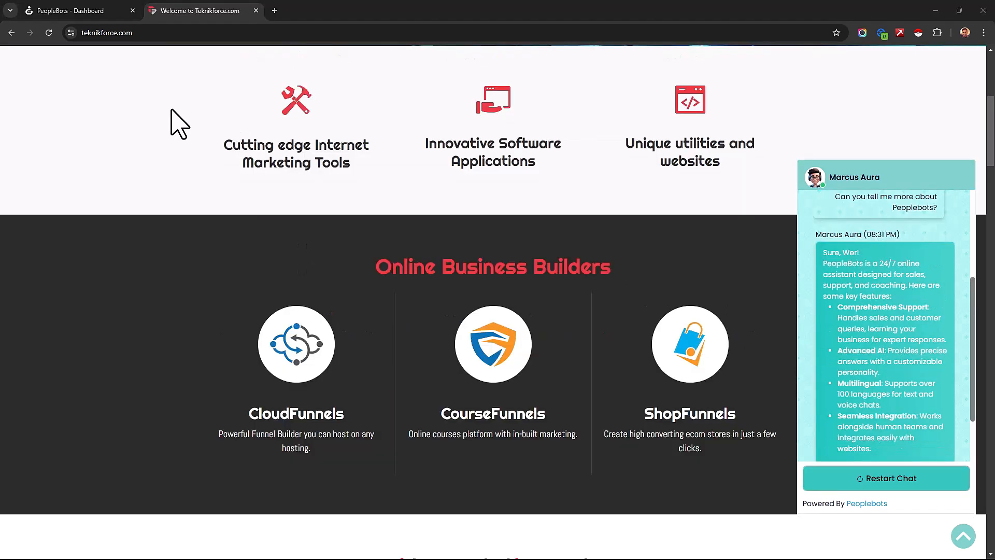
Return to the PeopleBots dashboard and review the totals for experts, leads, chats and countries.
click(109, 10)
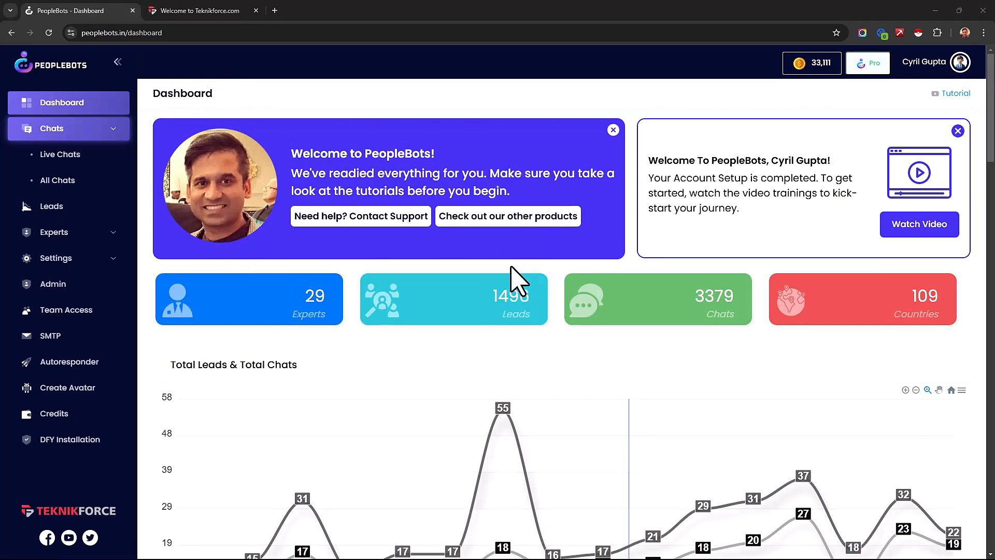
scroll(511, 267, down, 1)
drag(305, 244, 324, 267)
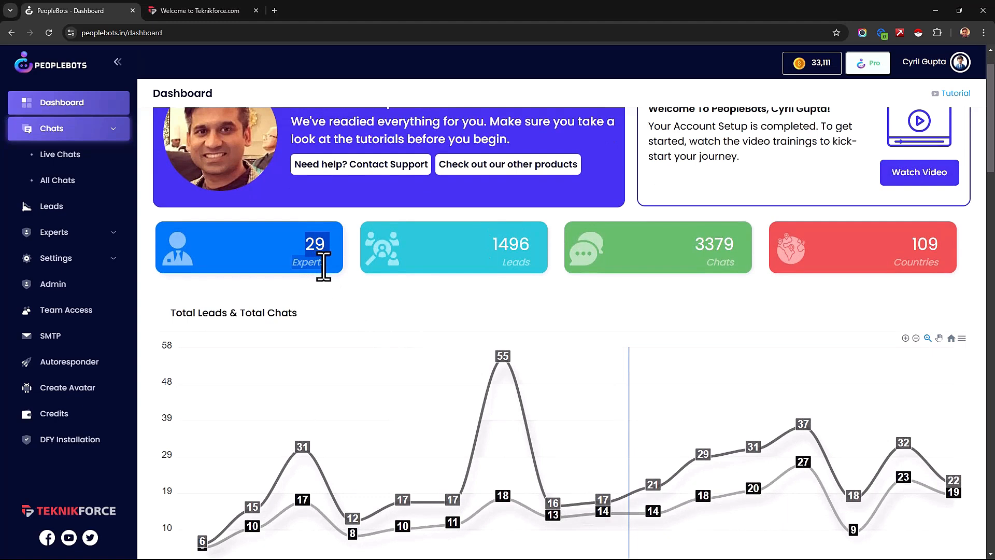
drag(497, 251, 523, 283)
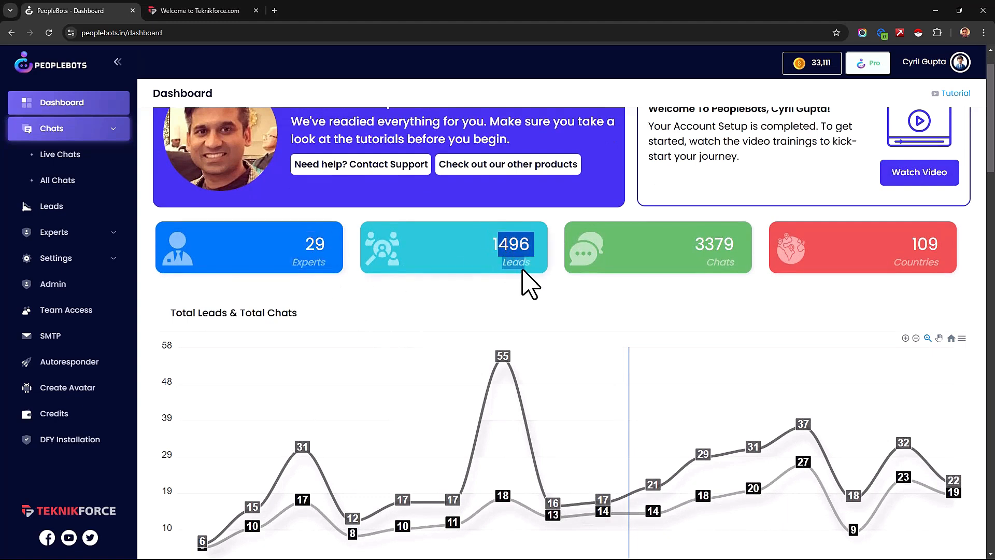
click(706, 237)
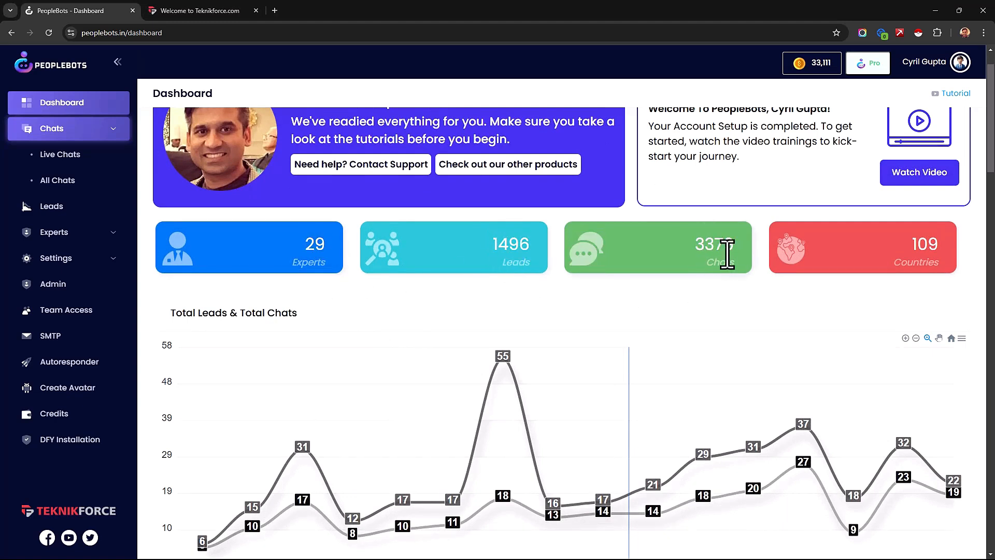
drag(911, 243, 924, 265)
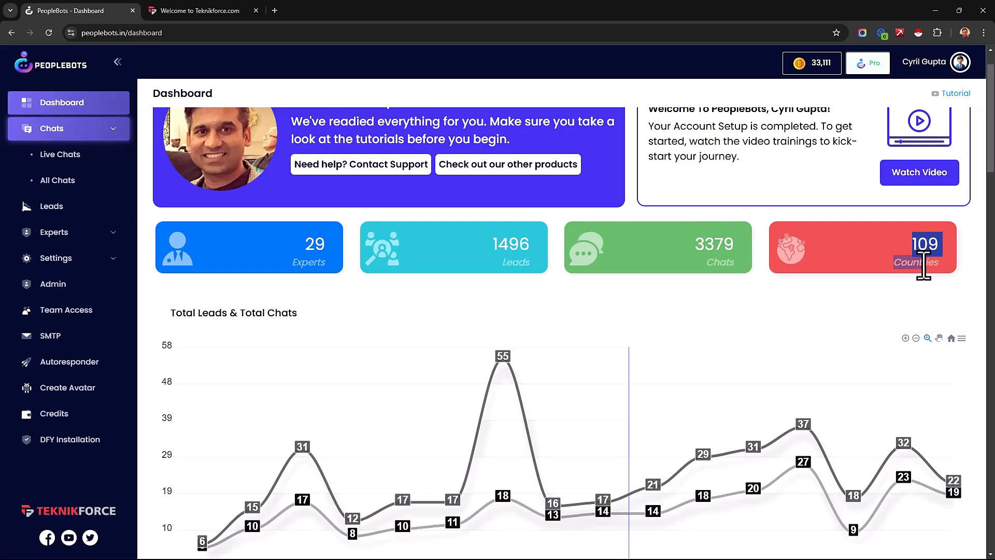
click(882, 282)
Examine the leads and chats chart and the Recent Leads entries, including expert, contact details, website, IP country and date added.
scroll(701, 340, down, 4)
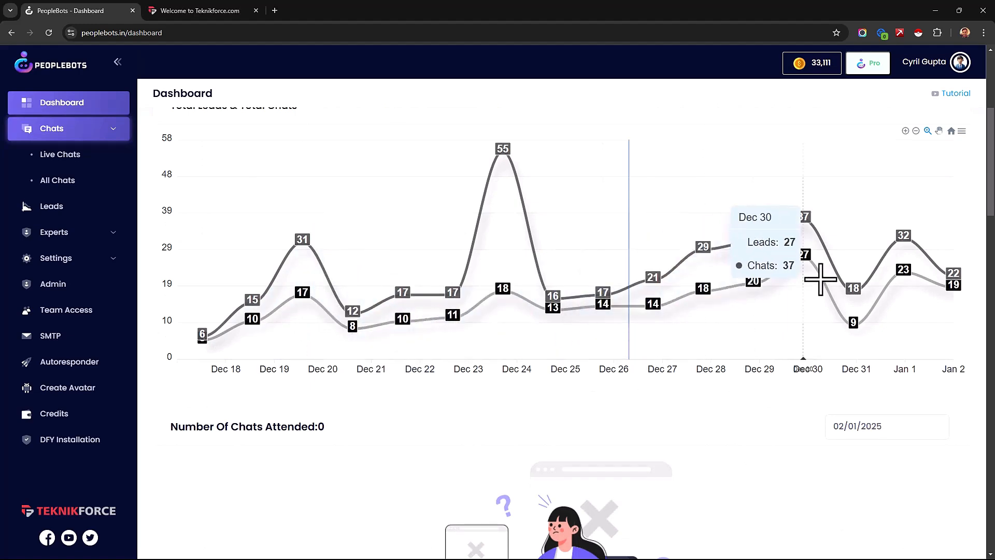
scroll(387, 278, down, 5)
scroll(387, 278, down, 6)
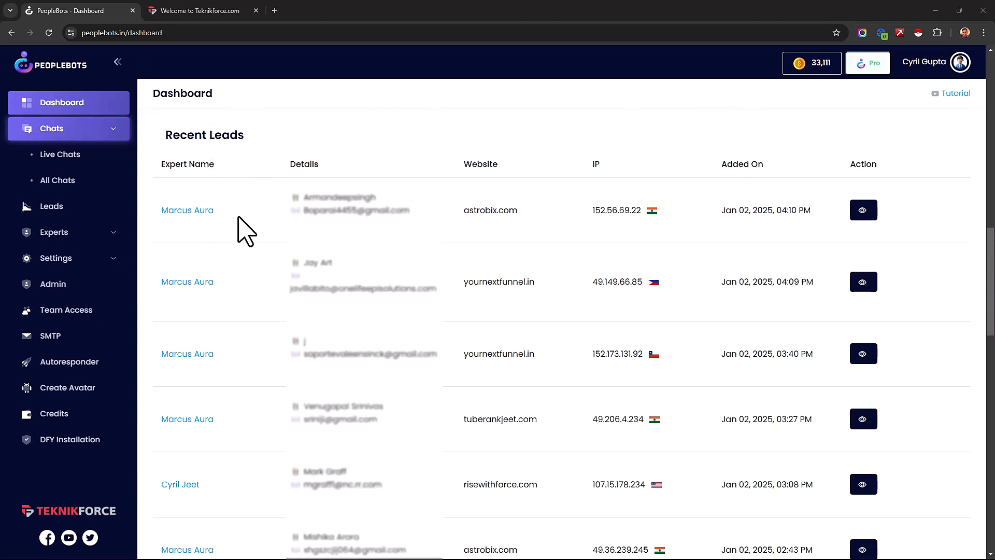
drag(236, 219, 199, 219)
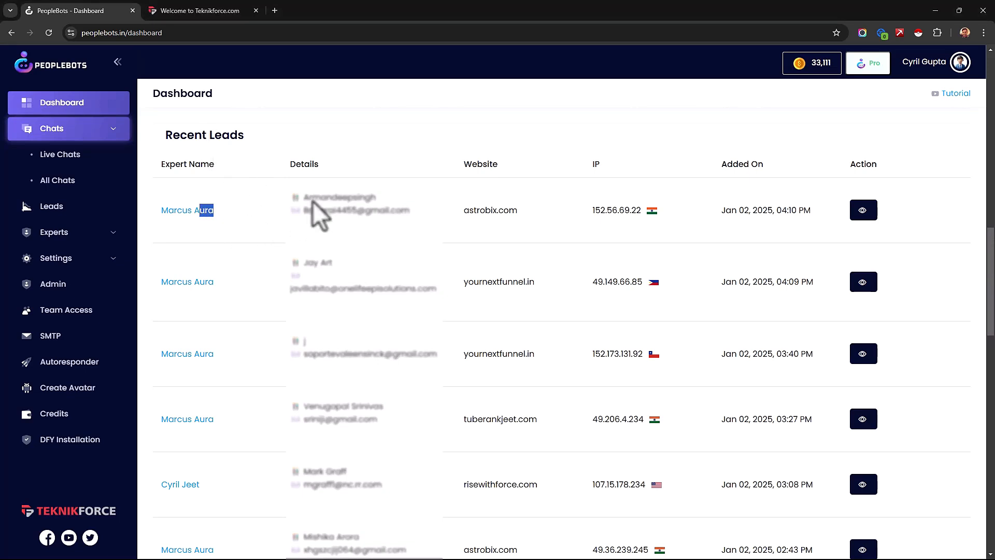
drag(327, 197, 411, 198)
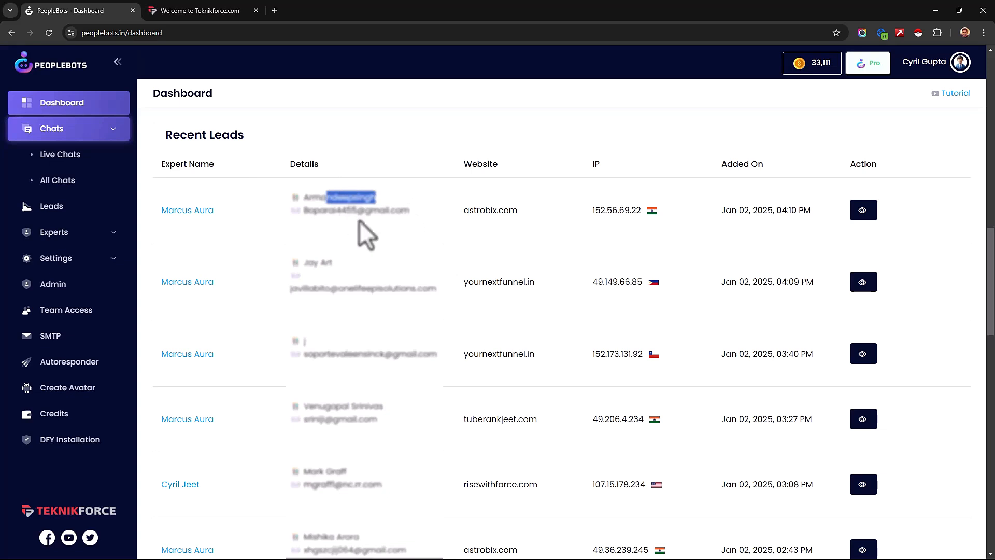
drag(486, 210, 645, 214)
click(563, 220)
click(667, 244)
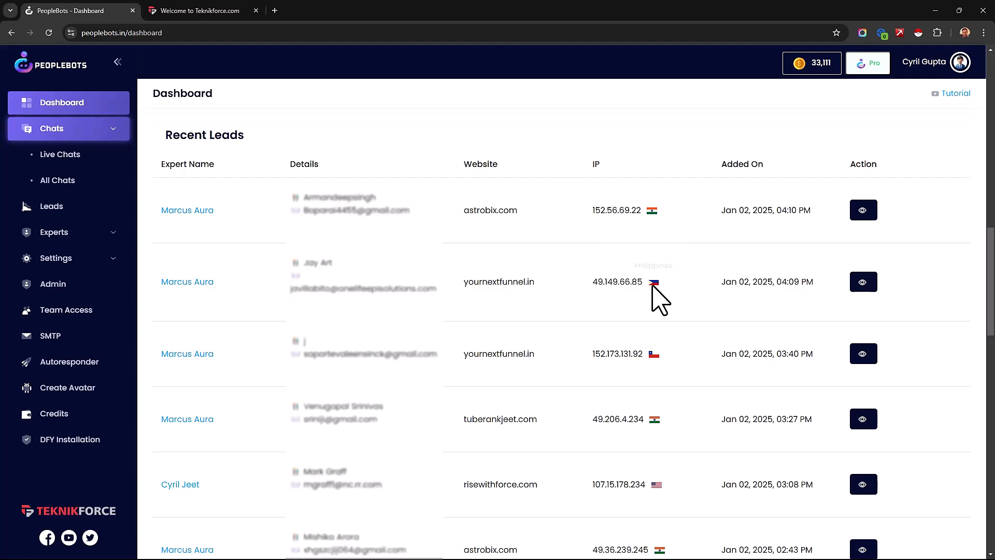
drag(736, 284, 783, 283)
click(787, 289)
scroll(748, 316, down, 2)
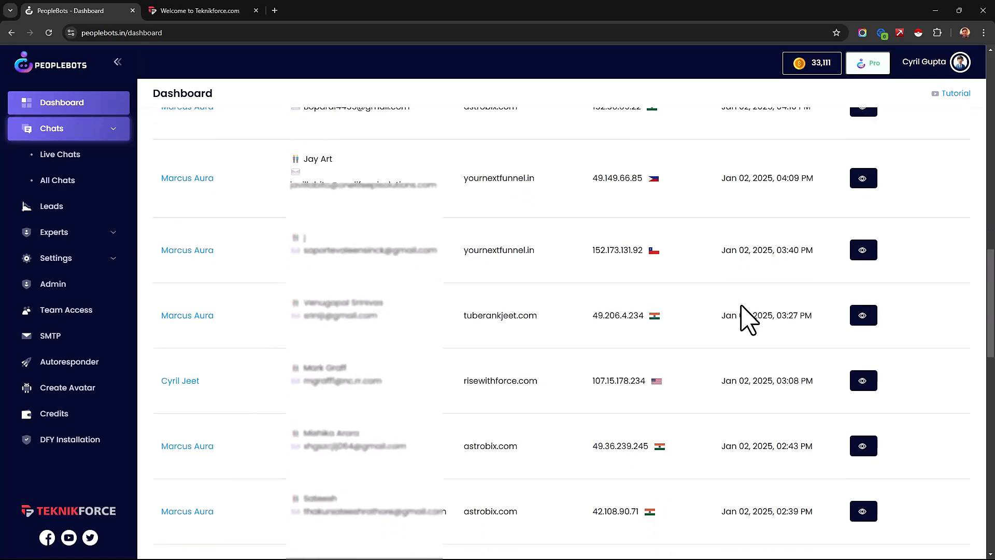
Look over the Recent Chats list further down the dashboard.
scroll(745, 306, down, 10)
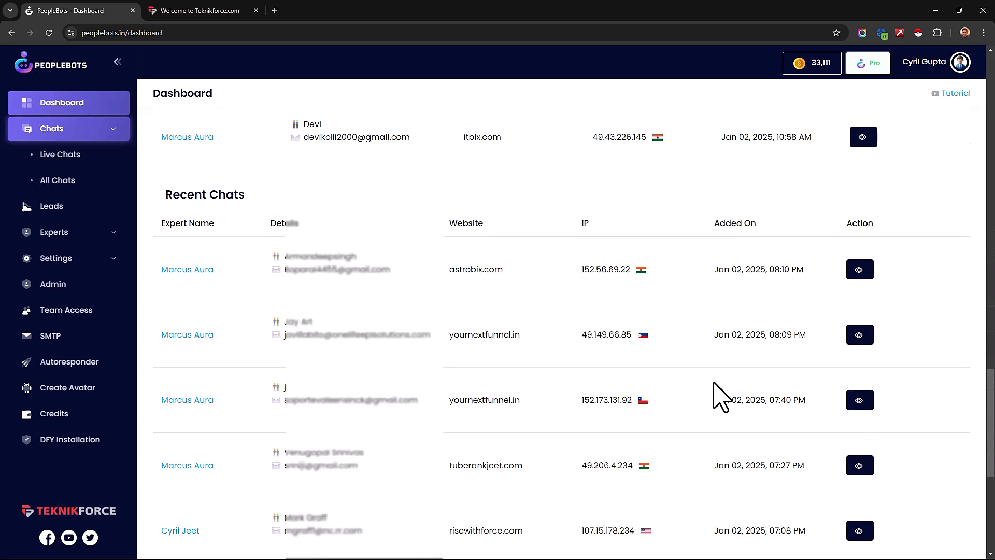
scroll(721, 397, up, 5)
scroll(711, 384, up, 12)
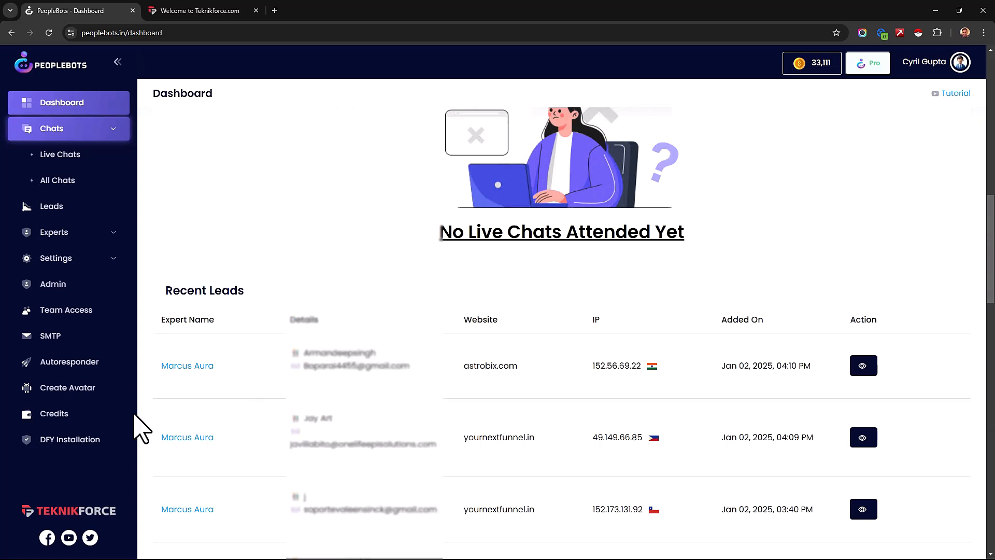
Open the autoresponder connections for the Marcus Aura expert and review the available email services.
click(83, 366)
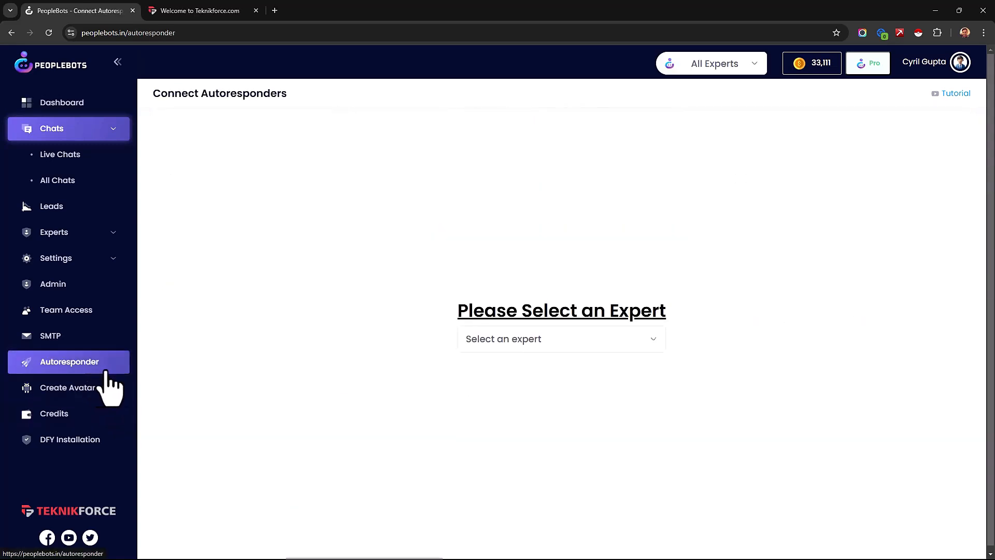
click(534, 449)
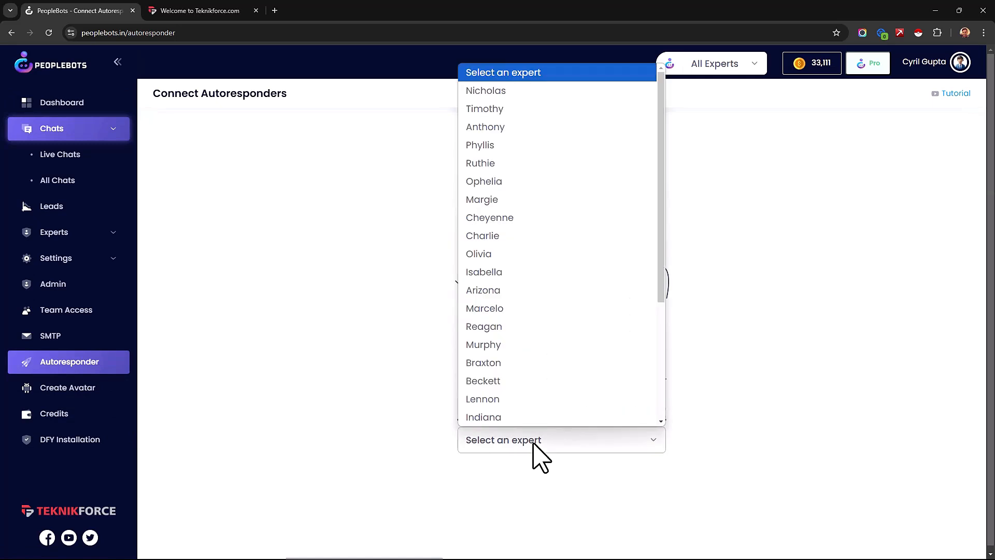
scroll(622, 311, down, 4)
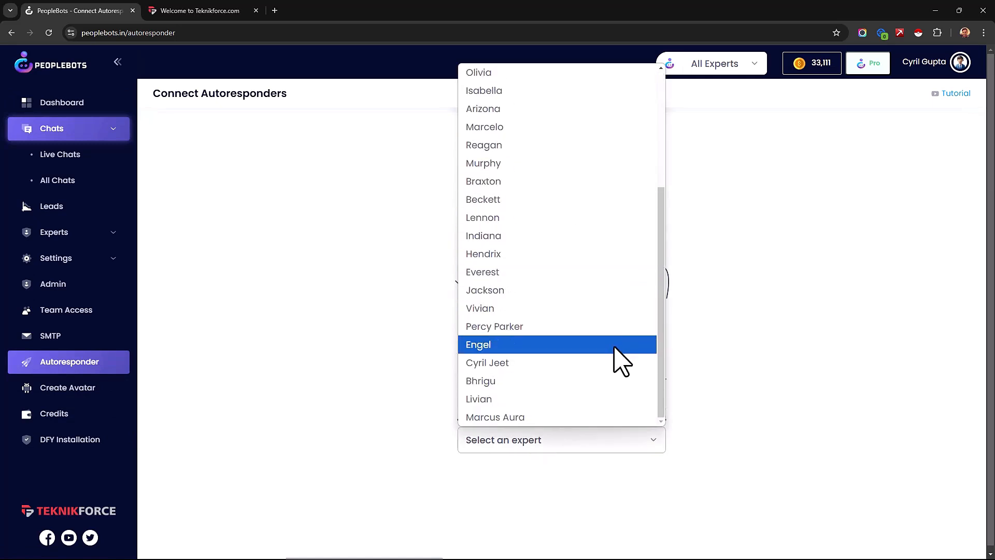
click(569, 418)
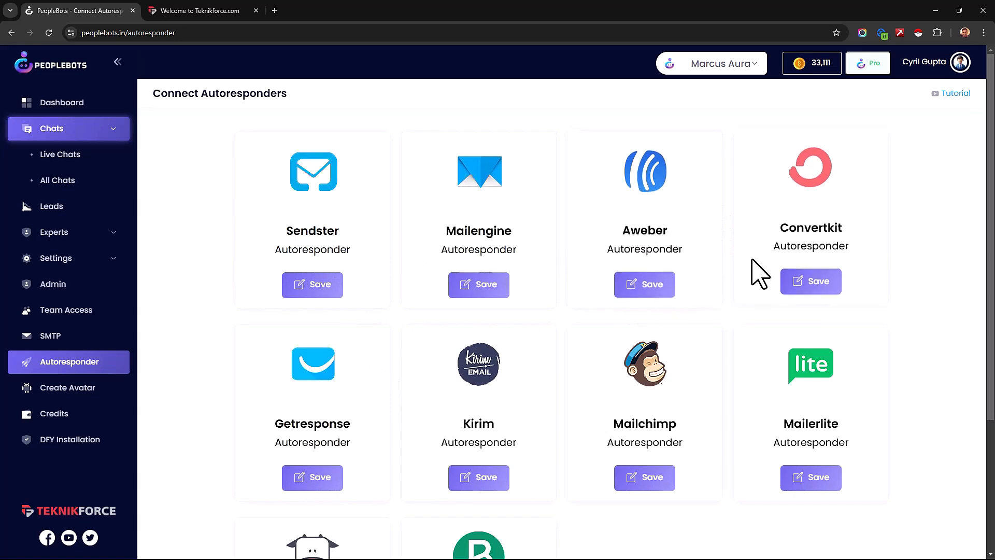
scroll(601, 376, down, 1)
scroll(674, 430, down, 2)
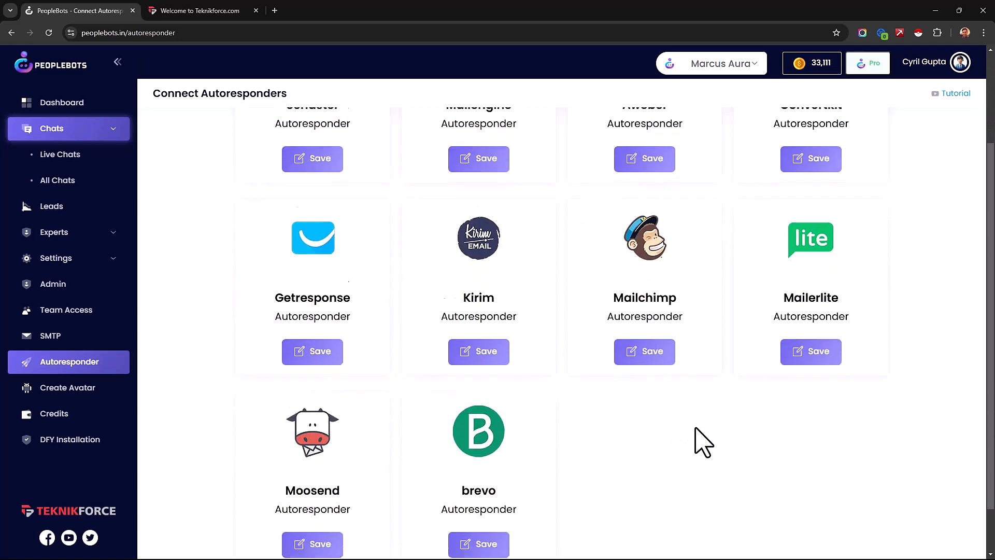
scroll(700, 432, up, 2)
scroll(697, 425, up, 1)
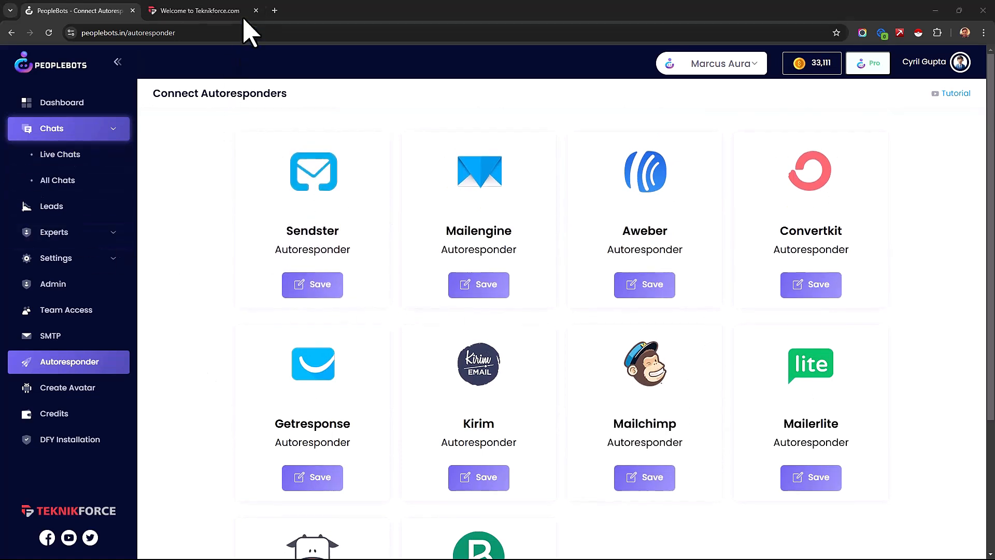
Reopen the chat widget on the Teknikforce website and inspect the name and email fields of its lead form.
click(218, 10)
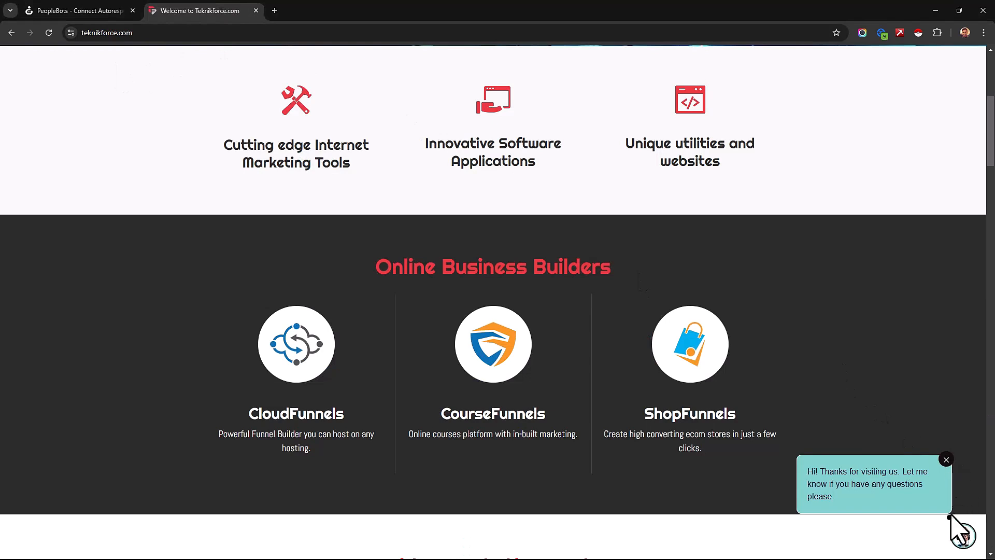
click(963, 536)
scroll(907, 444, down, 1)
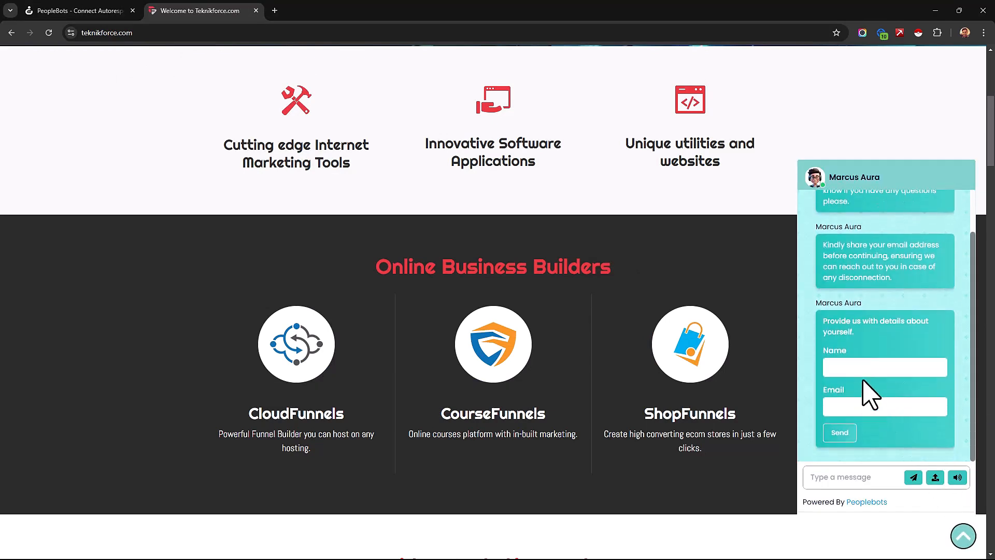
click(863, 371)
click(827, 414)
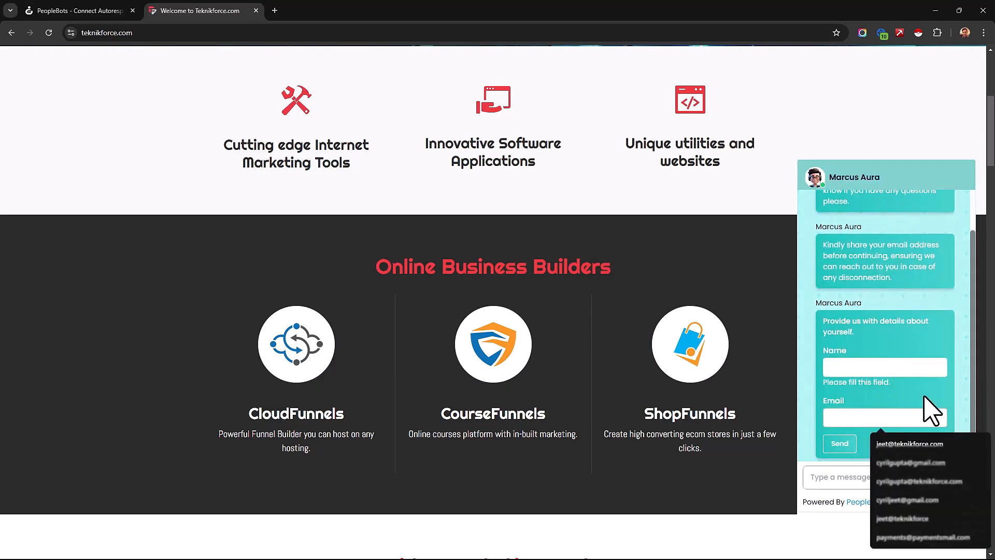
click(882, 402)
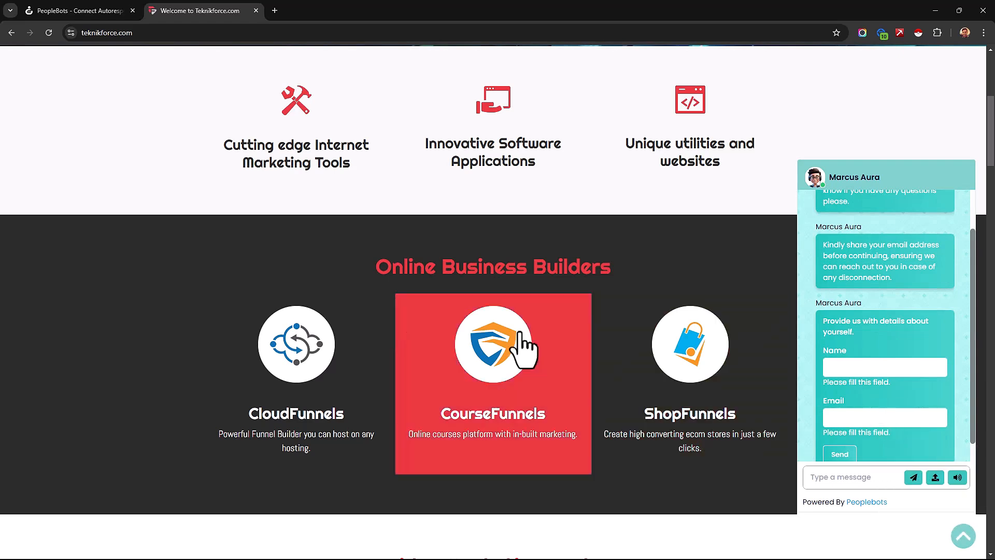
Switch back to PeopleBots and return from the autoresponder page to the dashboard.
click(83, 11)
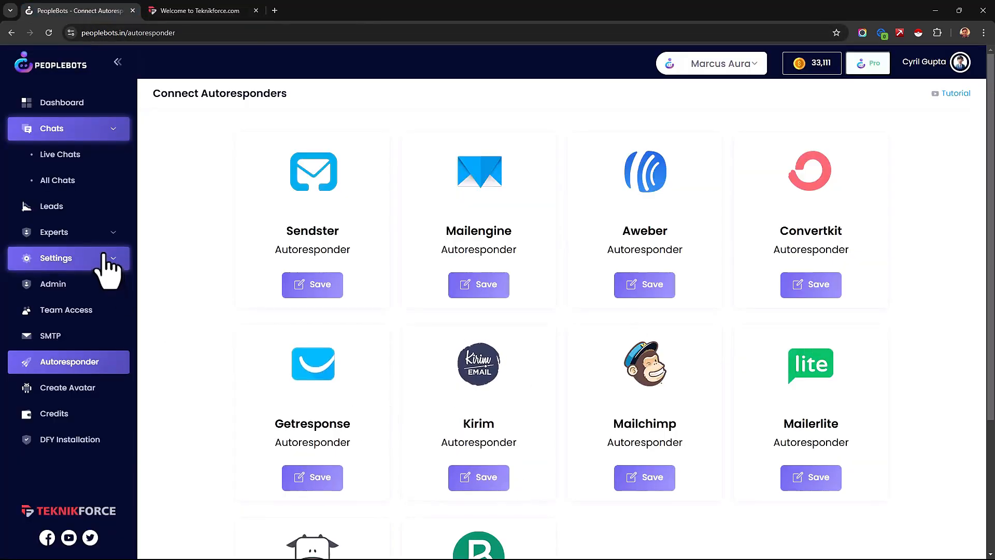
key(alt+Left)
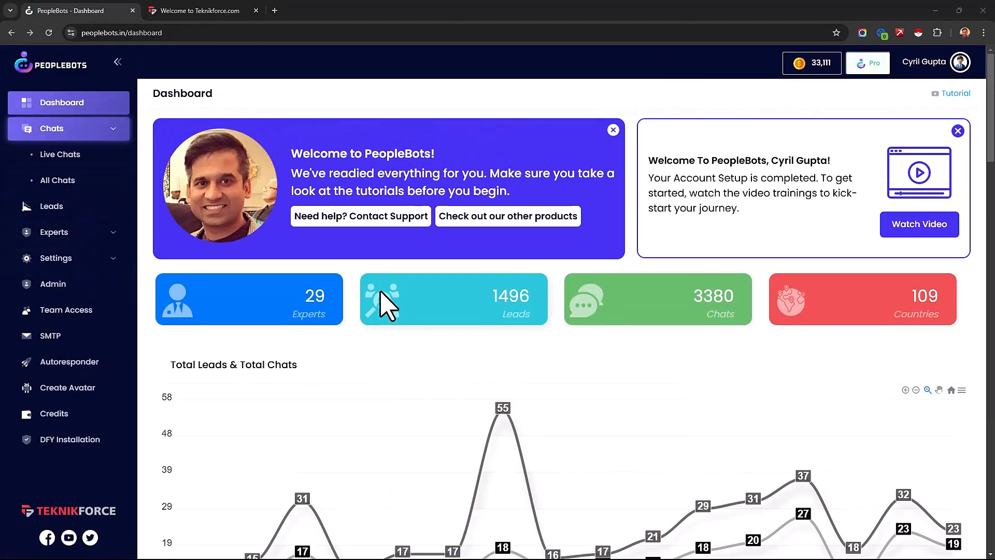
Open the list of all chats and examine the newest teknikforce.com entry's website, conversation summary and sentiment icon.
click(60, 181)
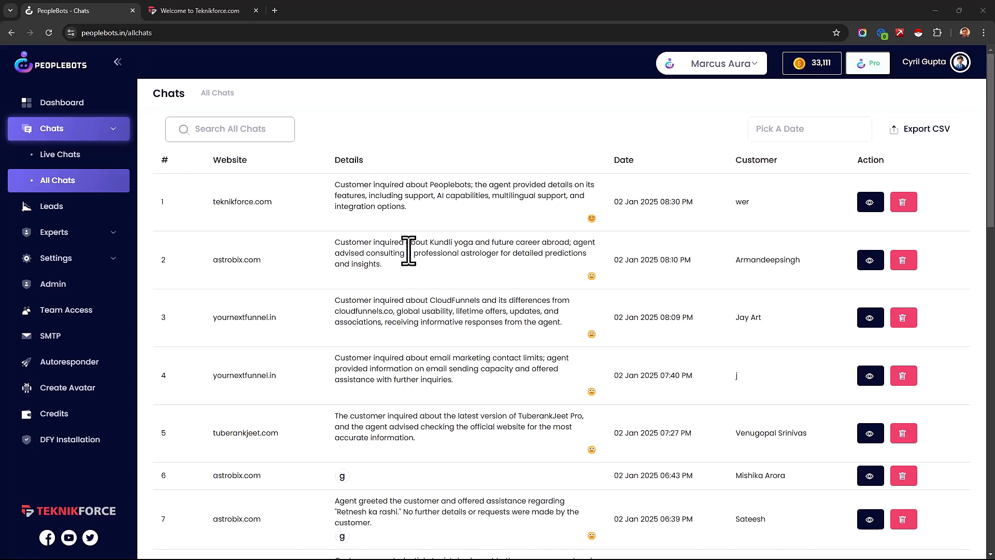
drag(211, 202, 294, 203)
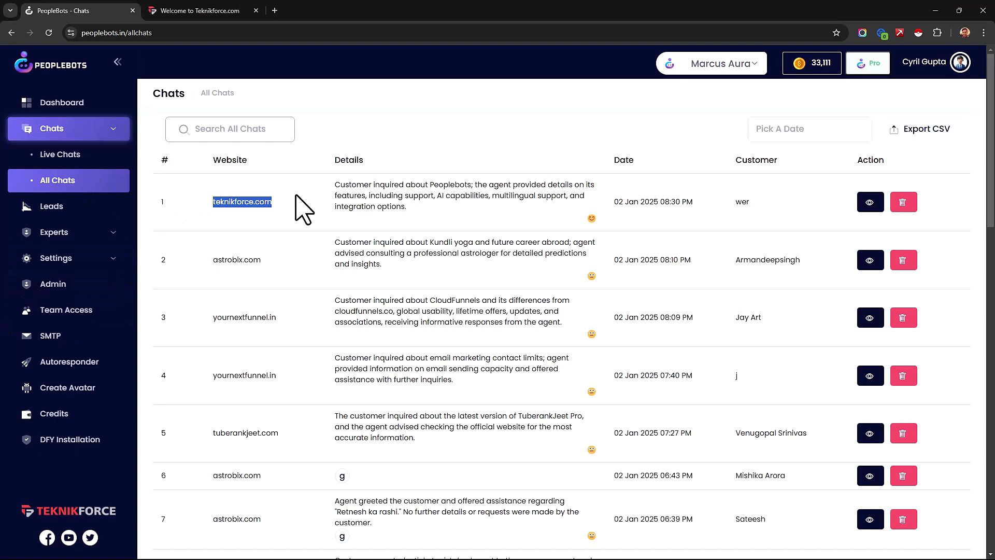
click(342, 193)
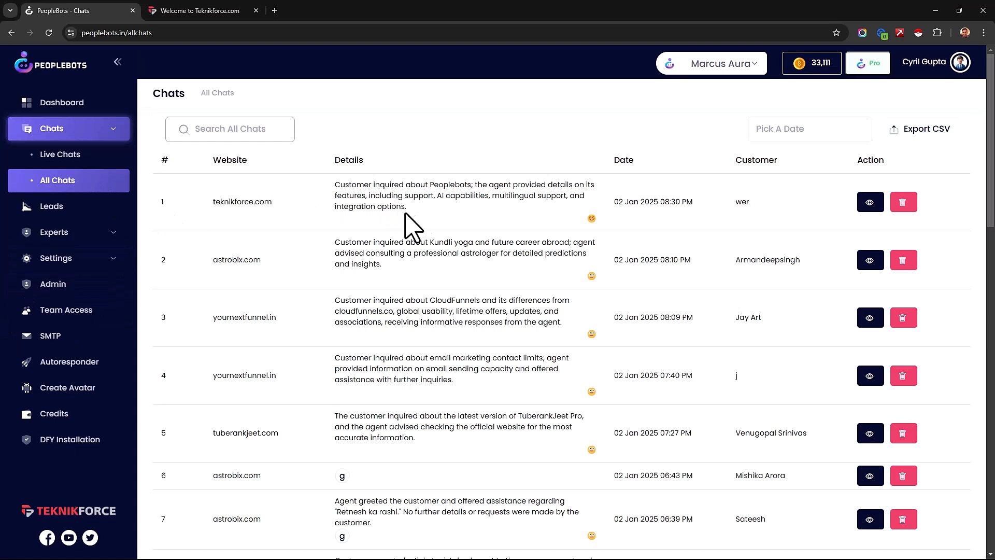
drag(407, 207, 337, 189)
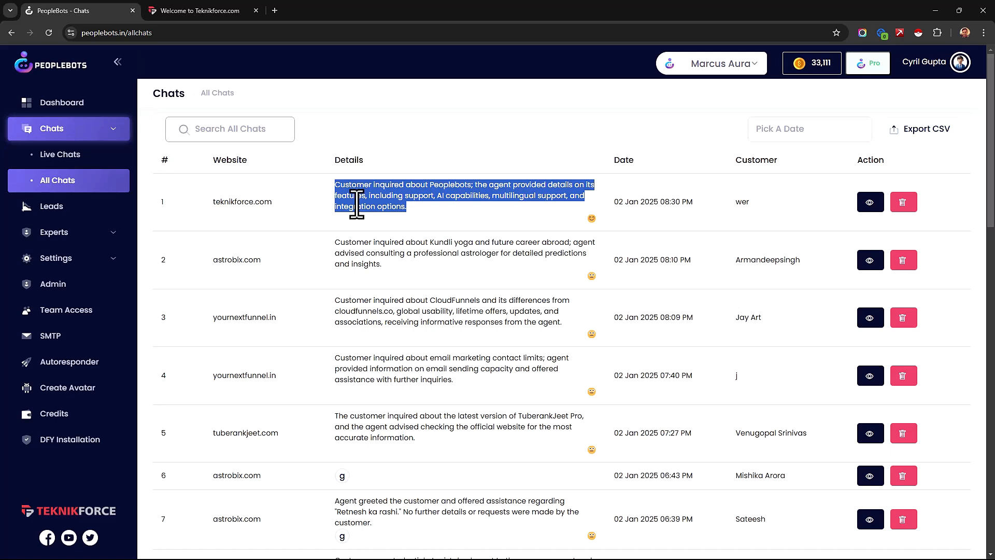
click(357, 238)
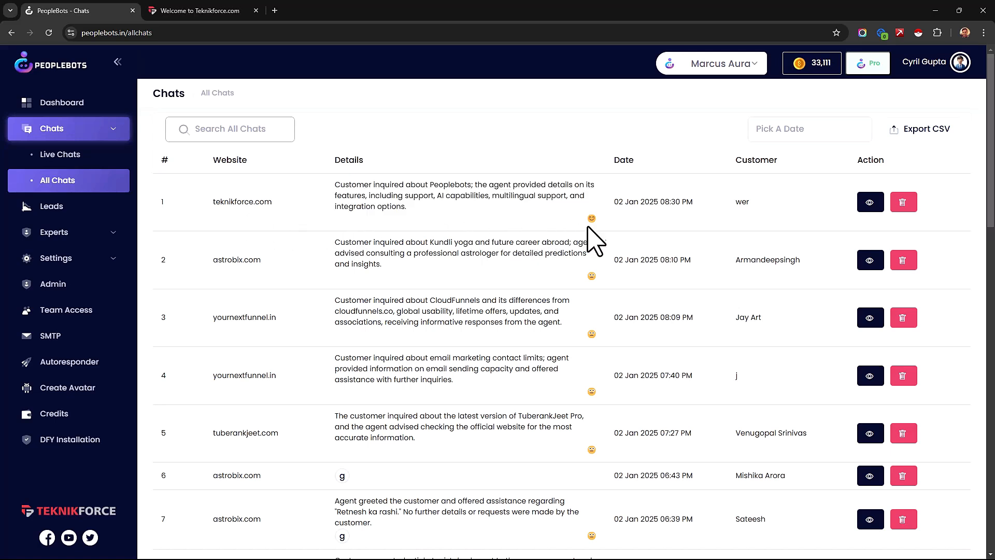
mouse_move(591, 227)
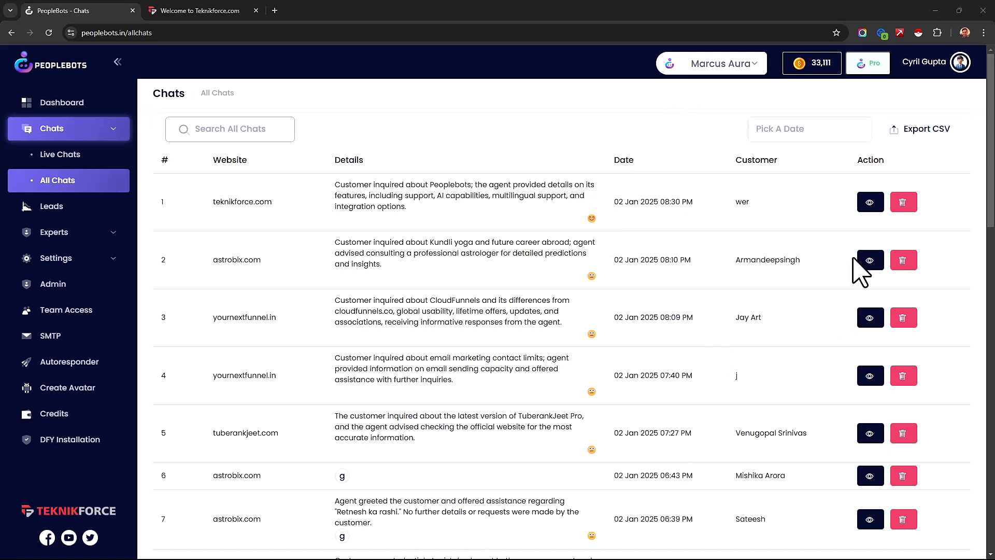
View the newest teknikforce.com chat, open the form for adding it to the record, and read through its question and answer text.
click(870, 201)
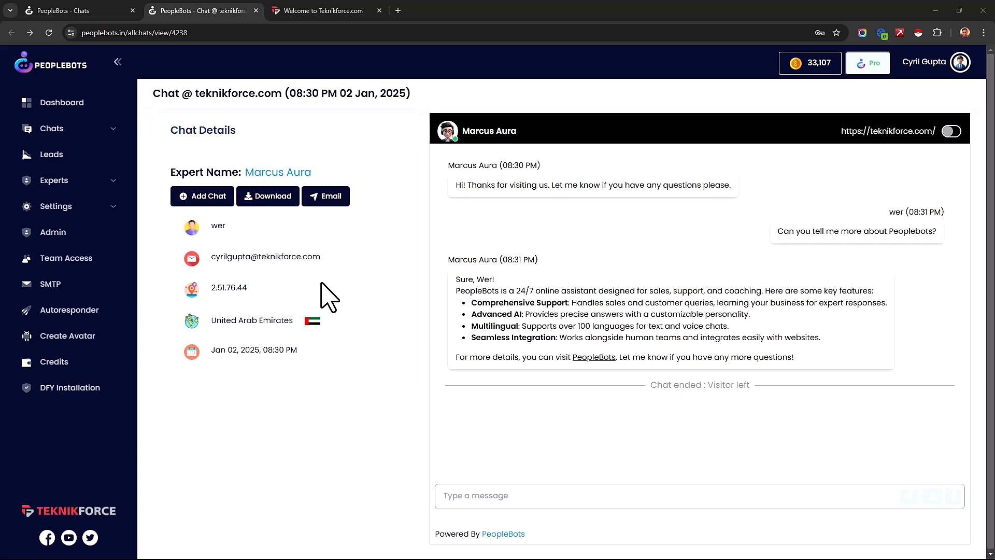
click(214, 206)
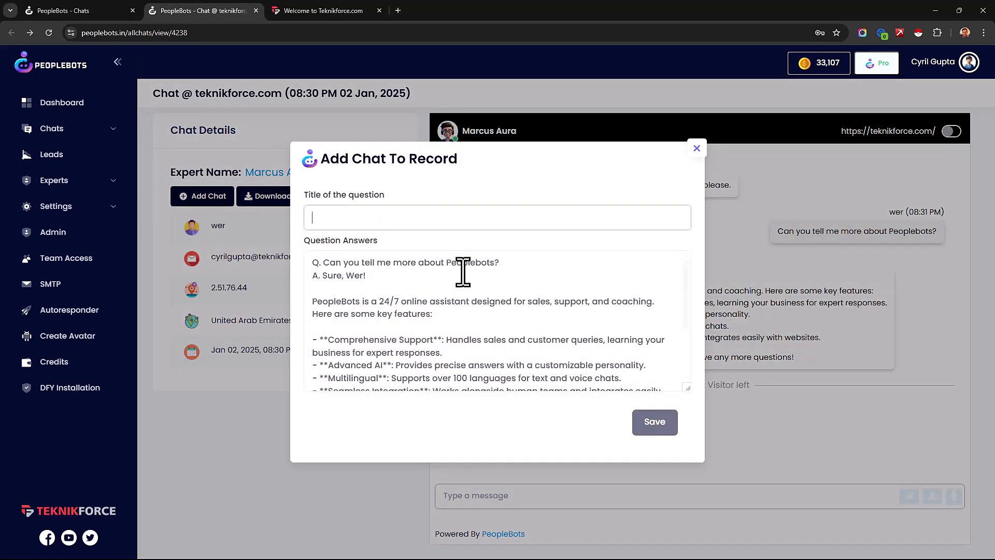
click(525, 269)
drag(526, 269, 309, 266)
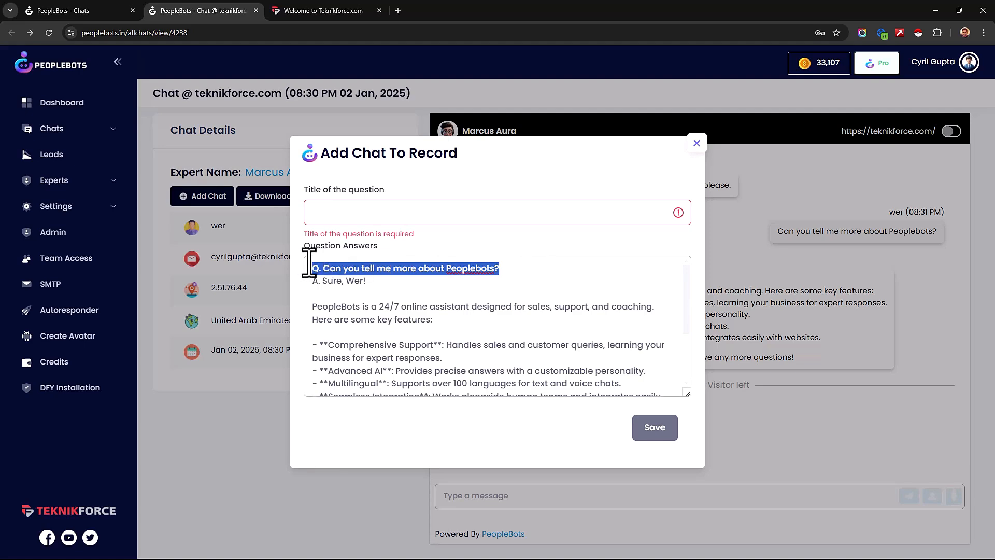
click(372, 292)
drag(372, 292, 451, 388)
click(460, 385)
scroll(459, 385, up, 3)
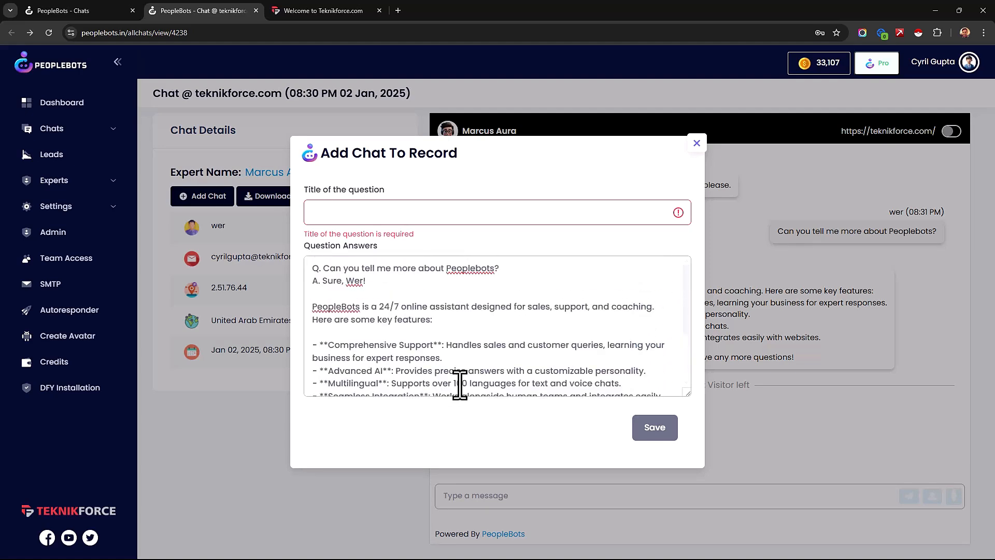
scroll(459, 385, down, 3)
drag(462, 357, 339, 283)
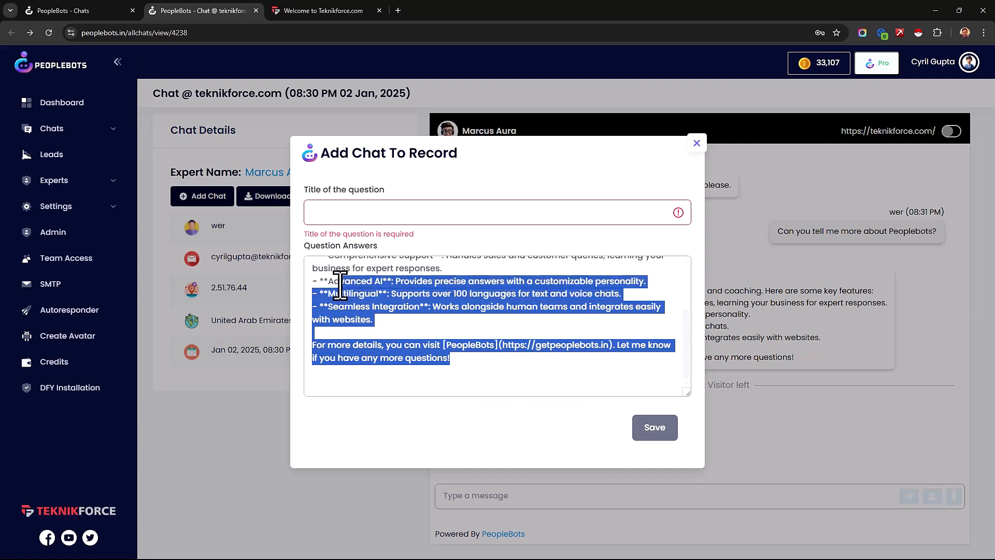
click(339, 282)
Enter "What is peoplebots?" as the title of the question, review the answer text, and close the form without saving.
click(363, 218)
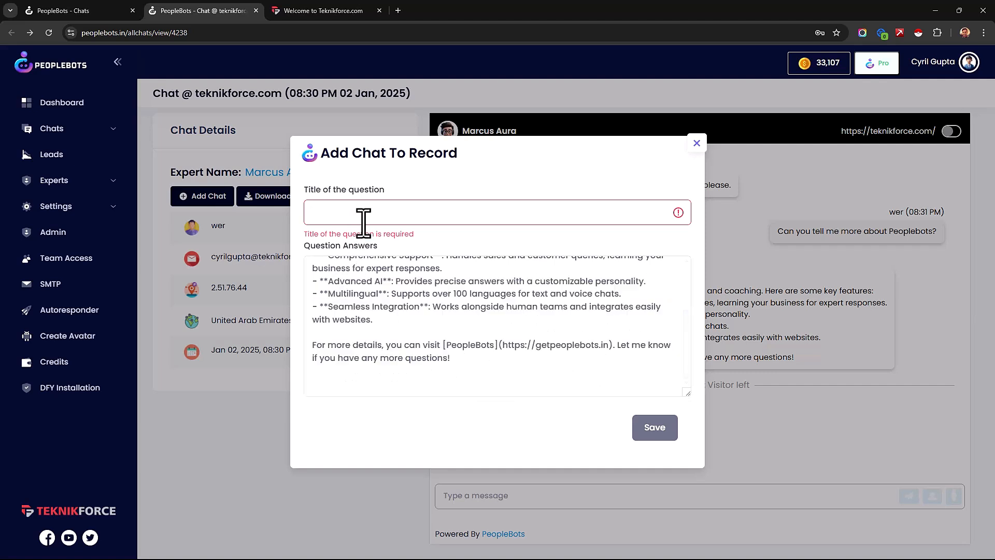
text(What is pe)
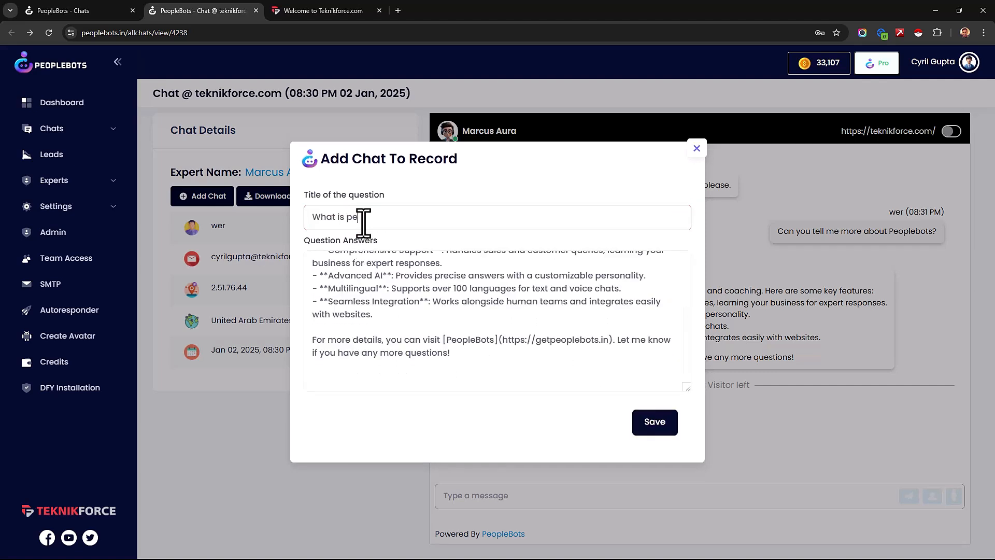
text(oplebots?)
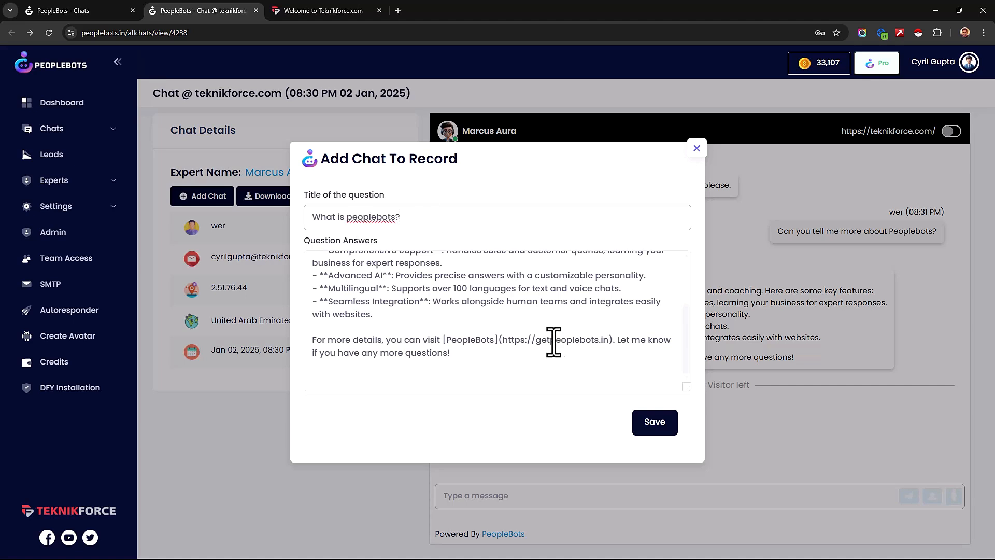
scroll(544, 329, up, 2)
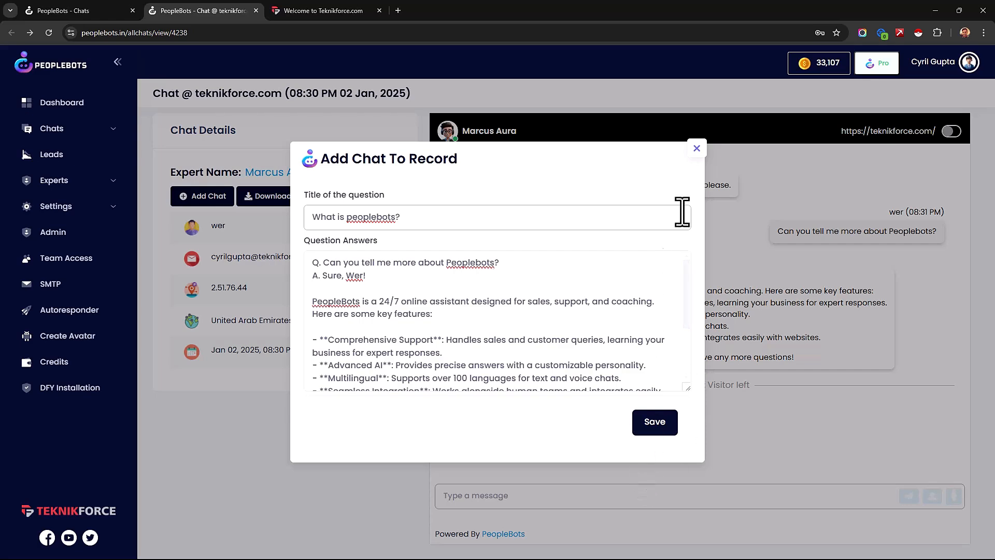
click(697, 148)
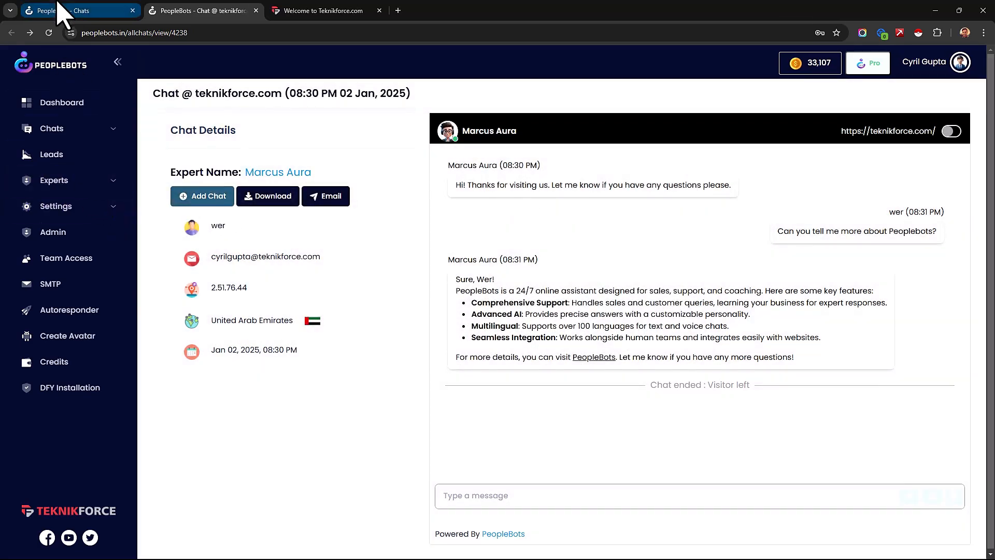
click(79, 182)
click(79, 210)
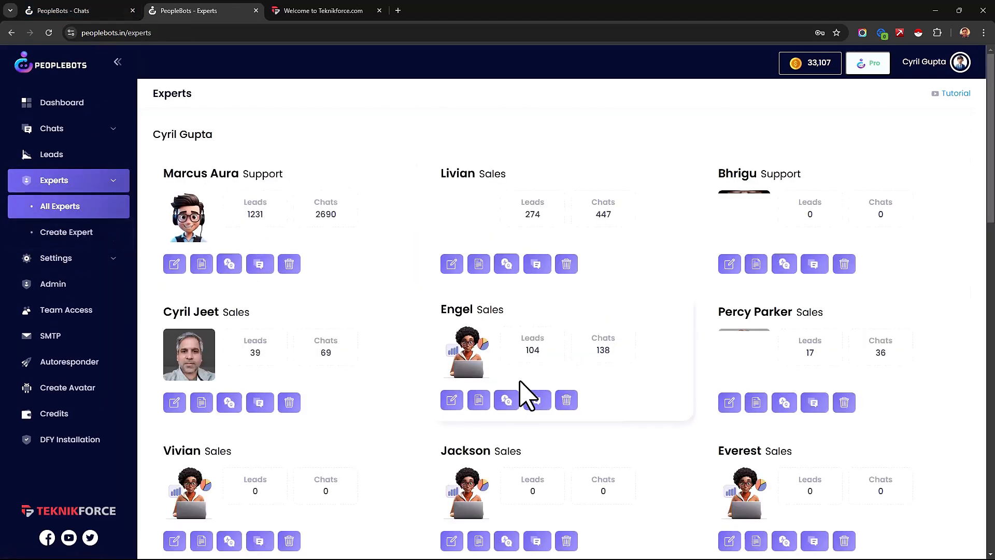
scroll(570, 389, down, 1)
scroll(620, 386, down, 15)
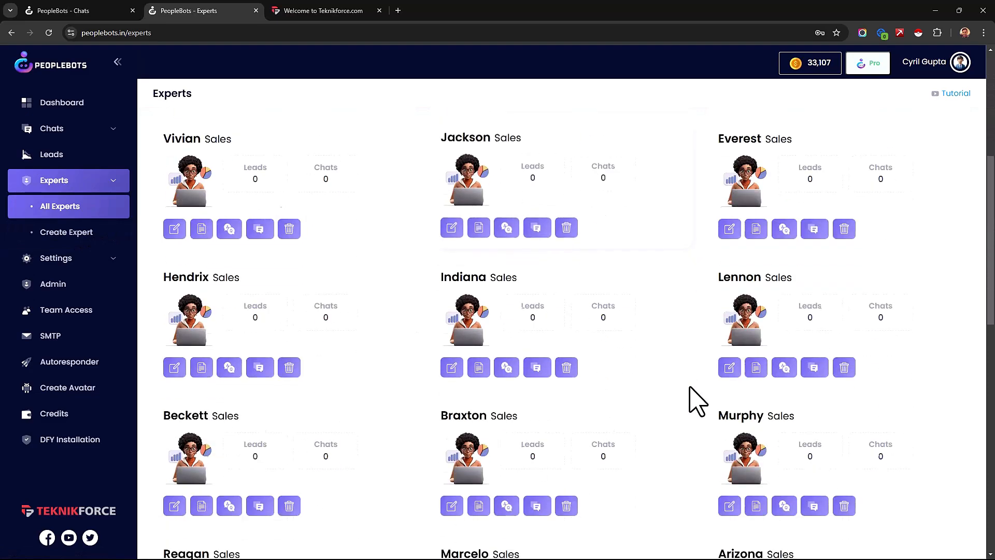
scroll(692, 451, up, 17)
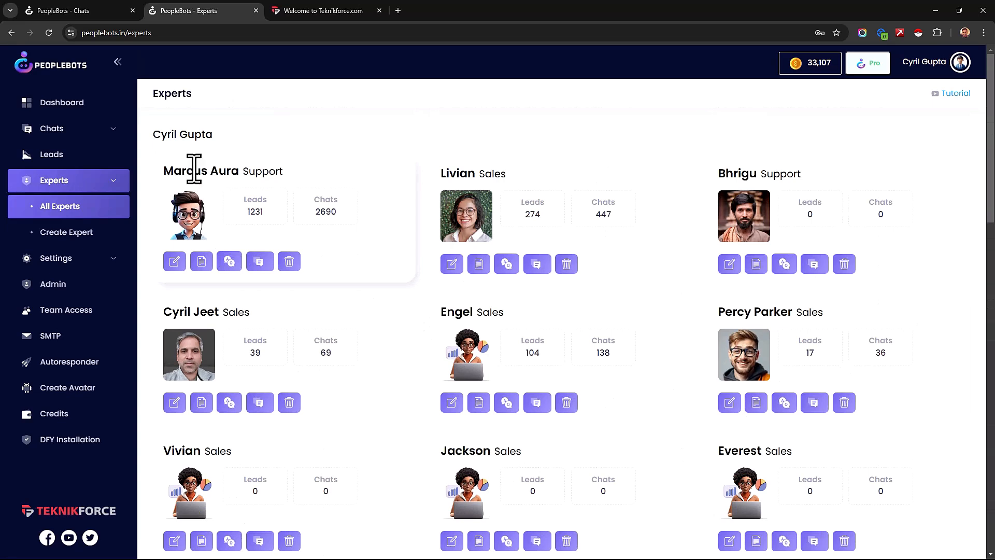
drag(243, 208, 349, 251)
click(351, 258)
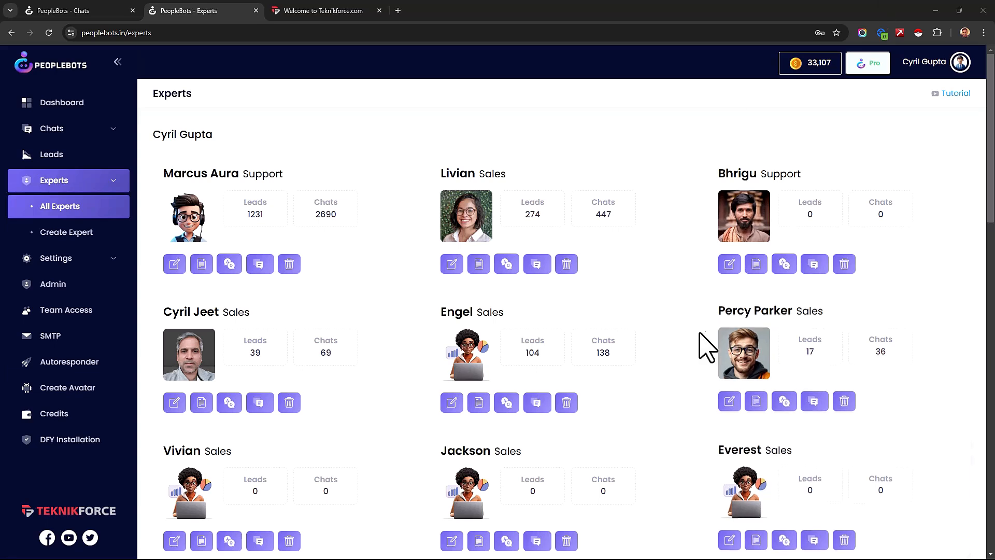
Open the expert creation page and review the Sales, Support and Training types and the first ready-made Sales experts.
click(107, 239)
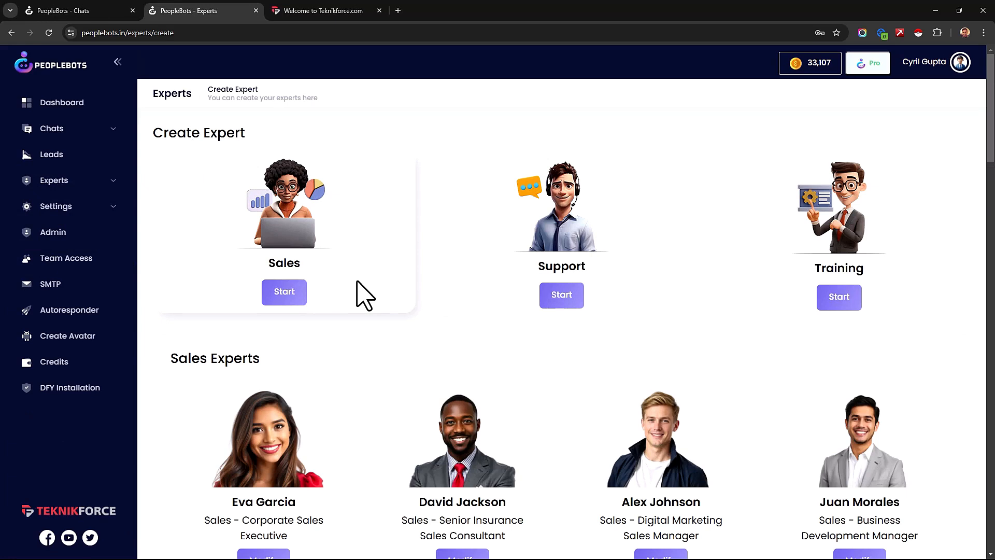
scroll(362, 296, down, 2)
scroll(349, 327, up, 2)
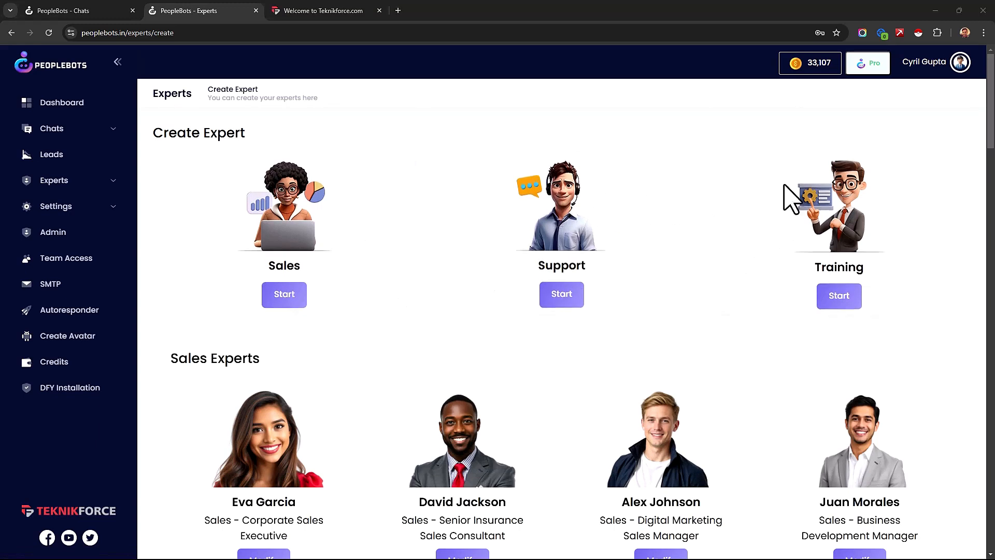
scroll(776, 250, down, 1)
scroll(767, 251, down, 4)
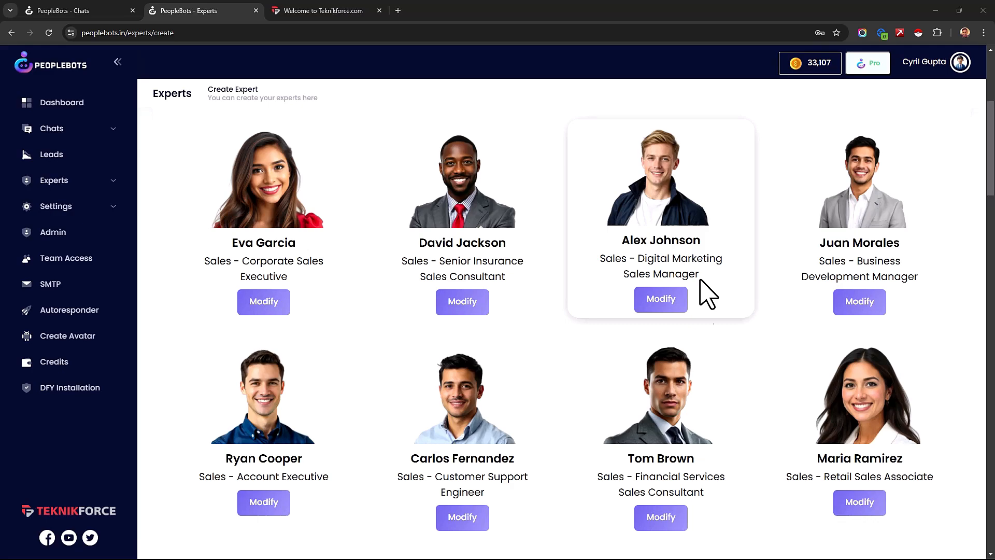
Browse the ready-made Support Experts and Training Experts and their specialised roles.
scroll(708, 294, down, 12)
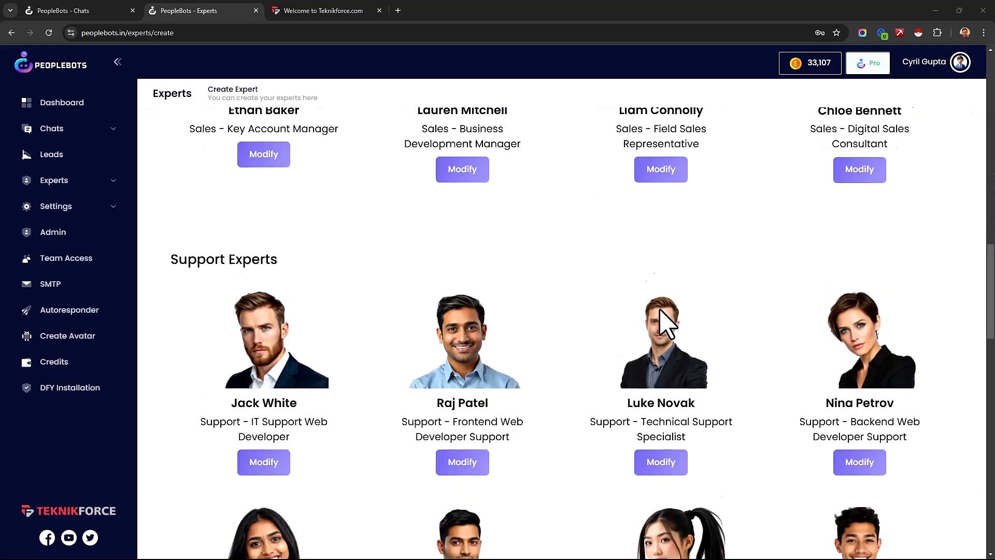
scroll(304, 355, up, 4)
scroll(305, 360, down, 3)
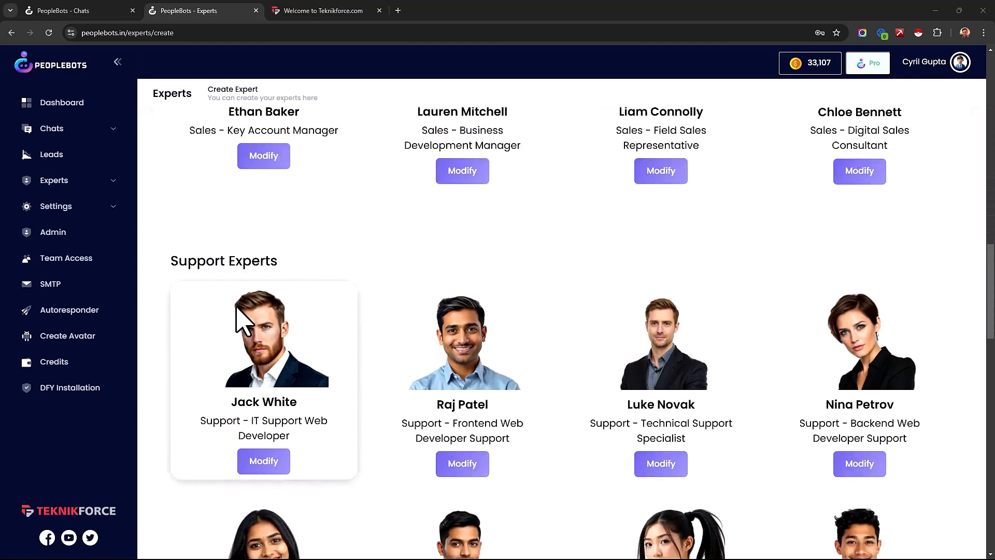
scroll(242, 311, up, 5)
scroll(244, 311, down, 6)
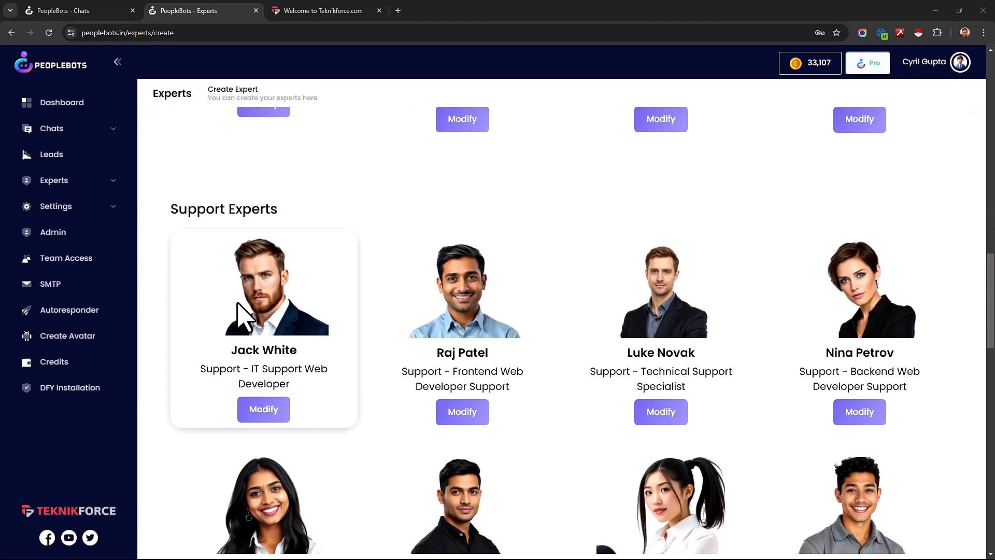
scroll(236, 313, down, 15)
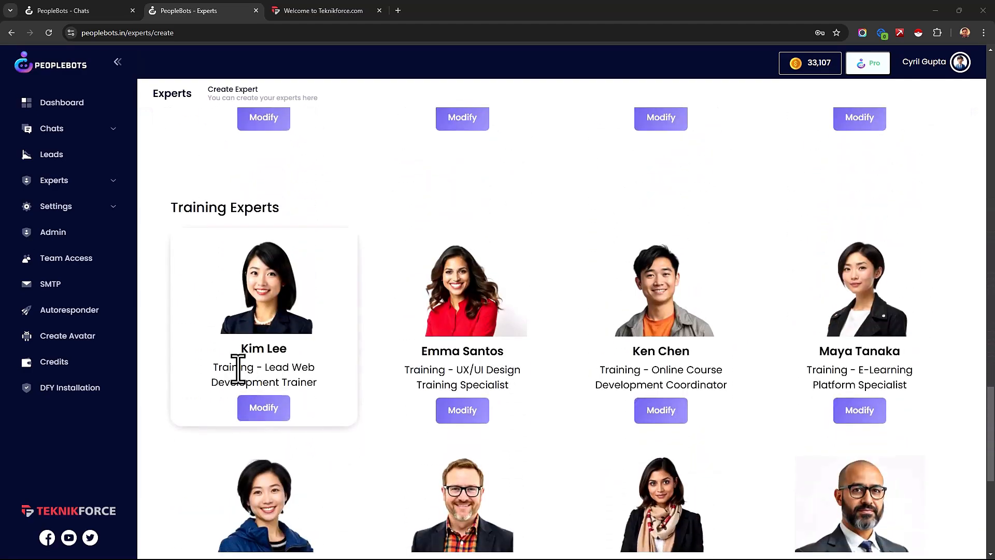
Look back through the Support and Sales expert templates and return to the Sales, Support and Training starting options.
scroll(443, 350, up, 10)
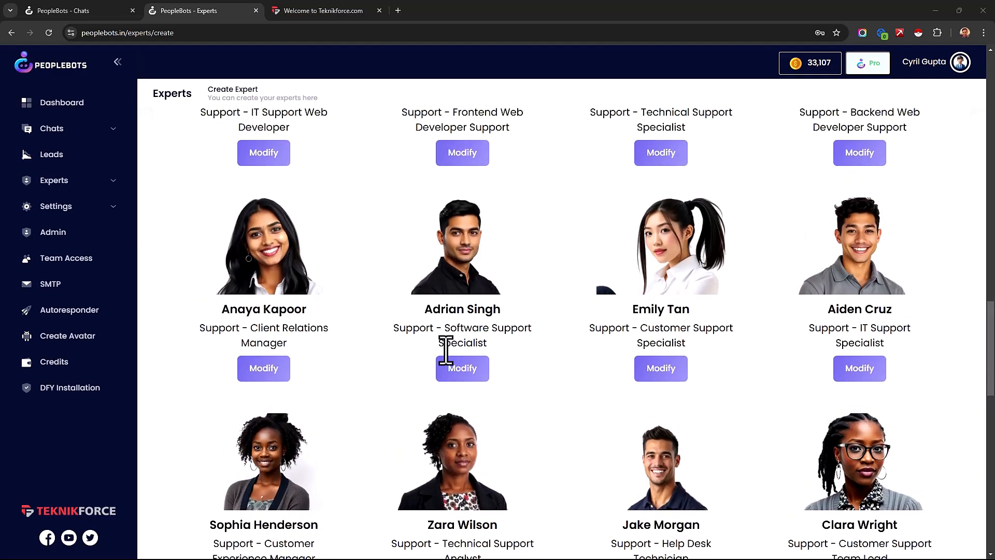
scroll(446, 351, up, 5)
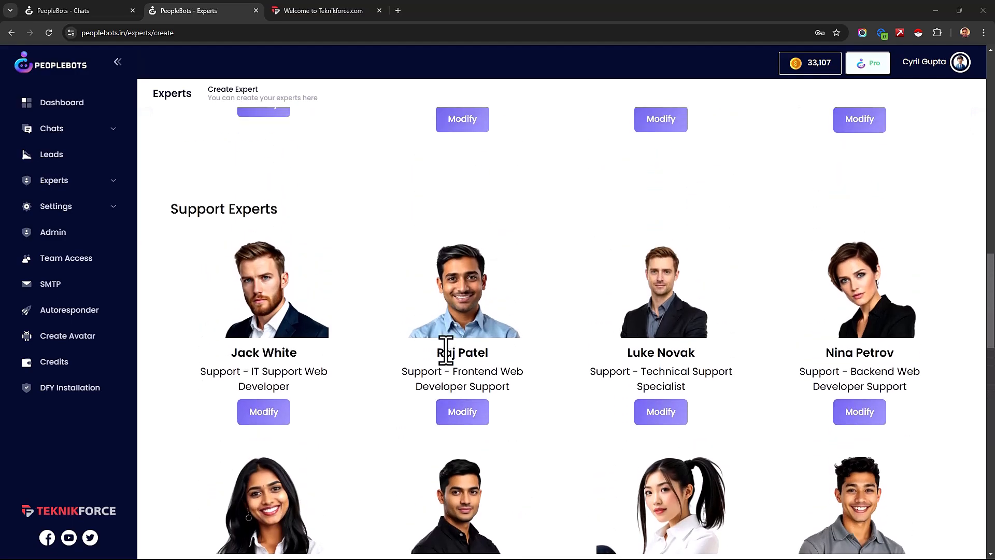
scroll(446, 351, up, 10)
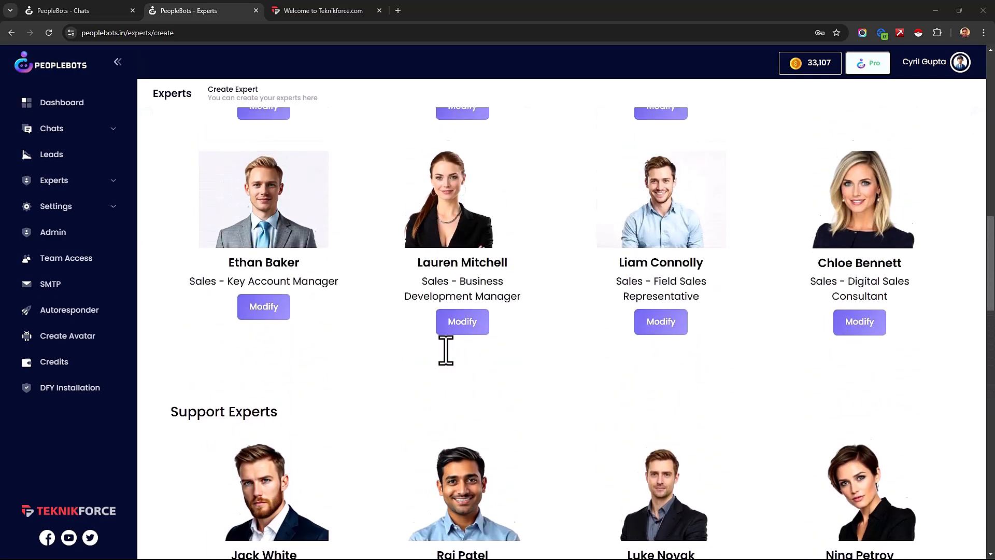
scroll(445, 351, up, 10)
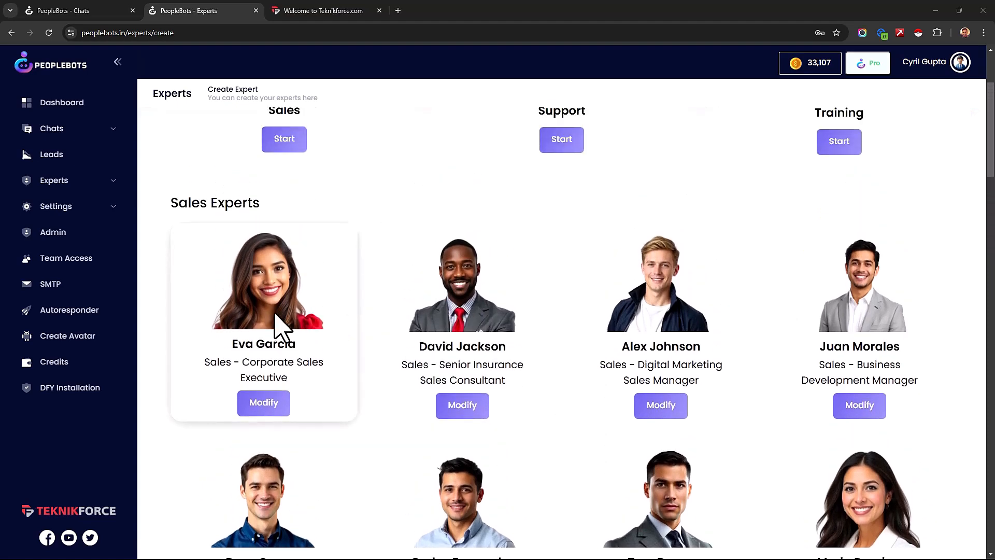
scroll(715, 344, down, 6)
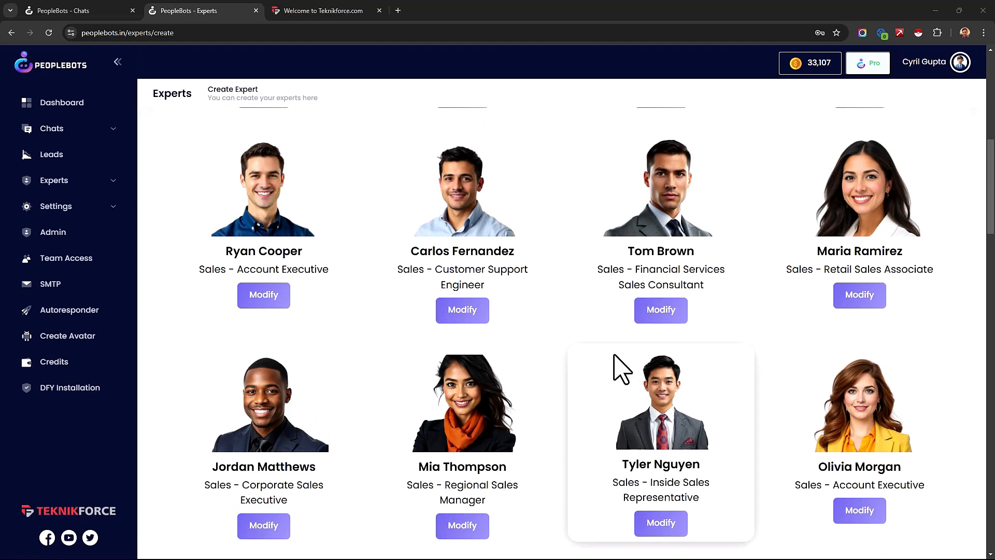
scroll(614, 356, down, 6)
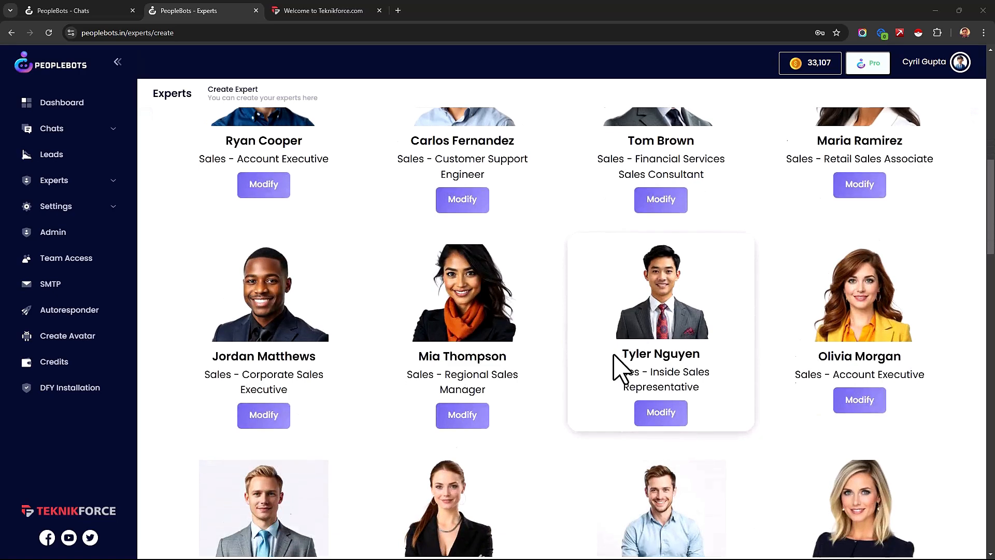
scroll(620, 368, down, 4)
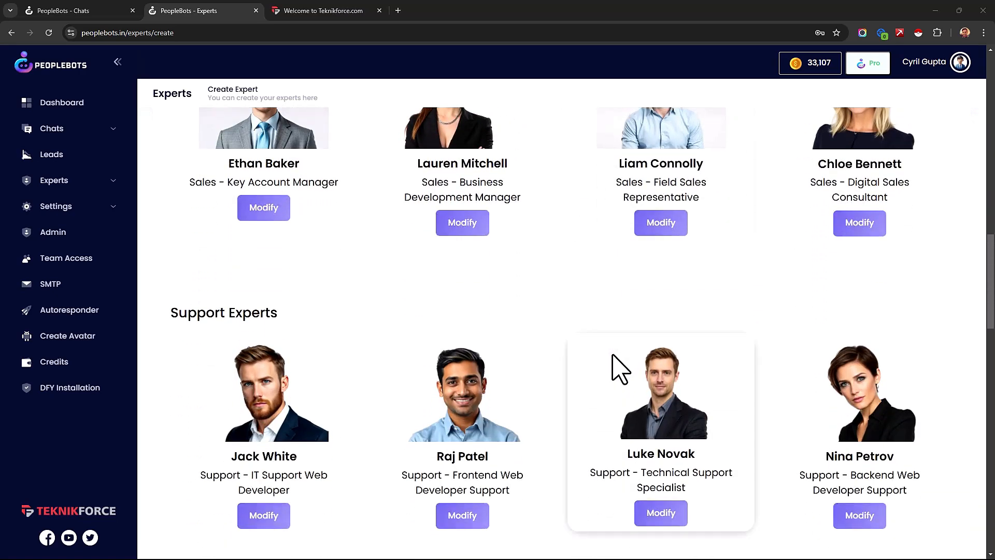
scroll(620, 369, up, 6)
scroll(614, 357, up, 14)
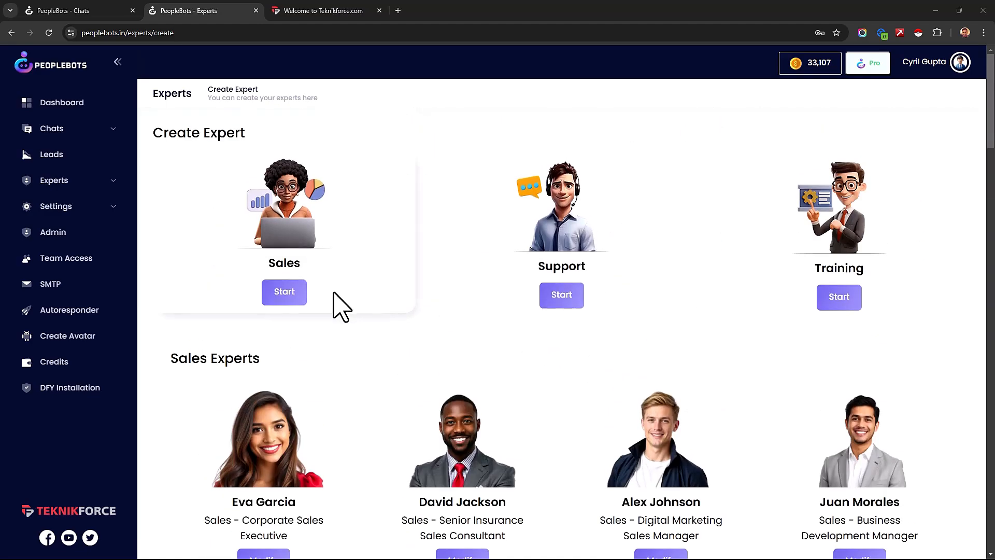
Start a Sales expert, enter its name, and describe a 42 year programming and marketing professional who replies briefly and asks questions.
click(285, 294)
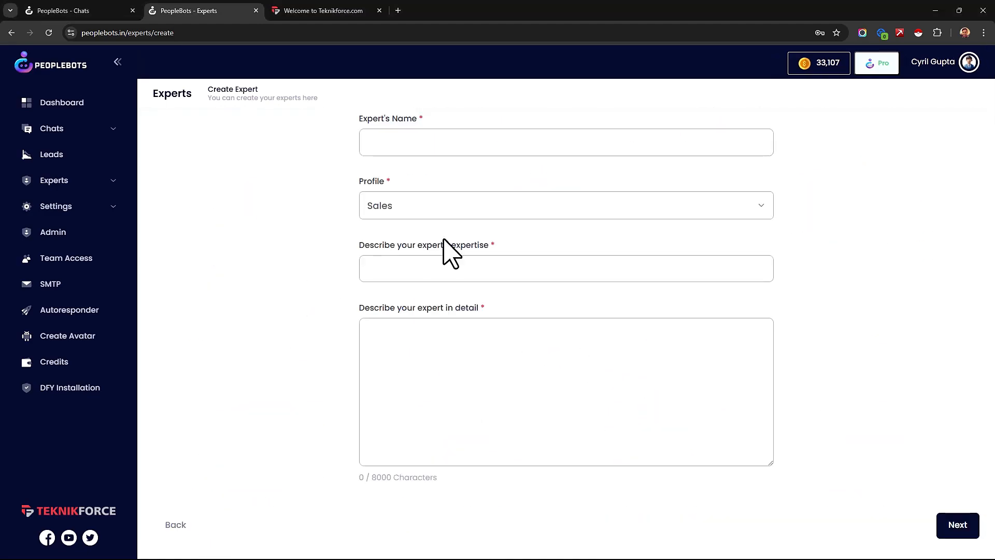
click(482, 150)
text(Cyril G)
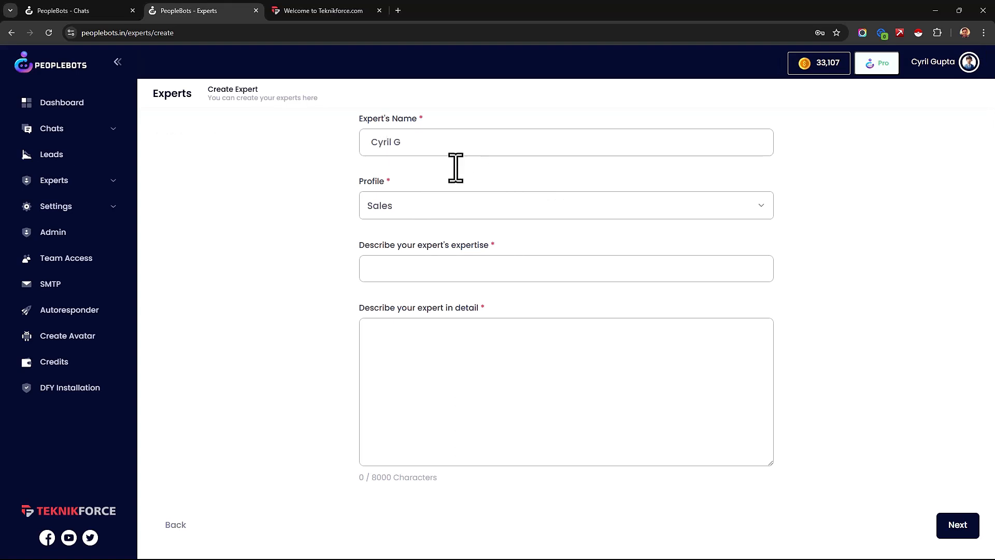
click(409, 205)
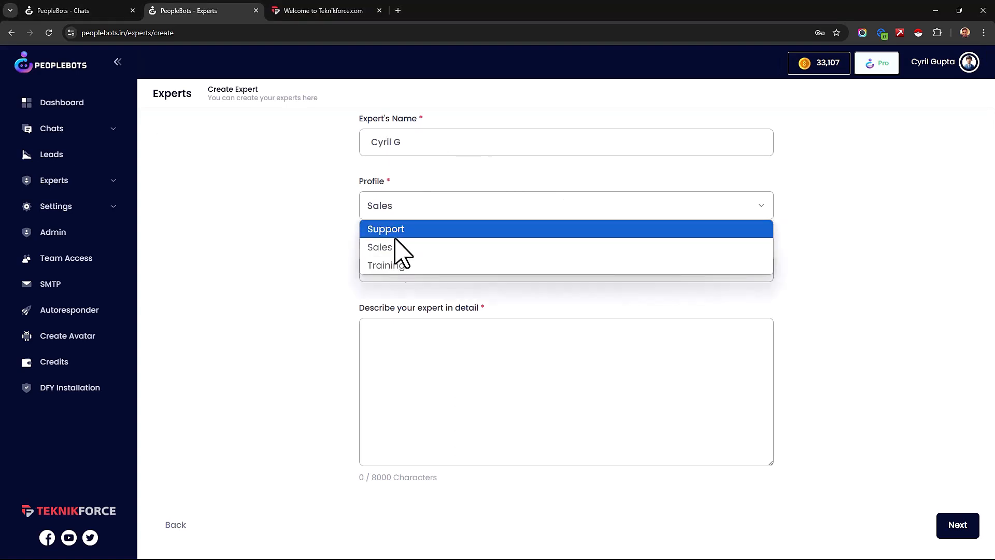
click(389, 247)
click(391, 268)
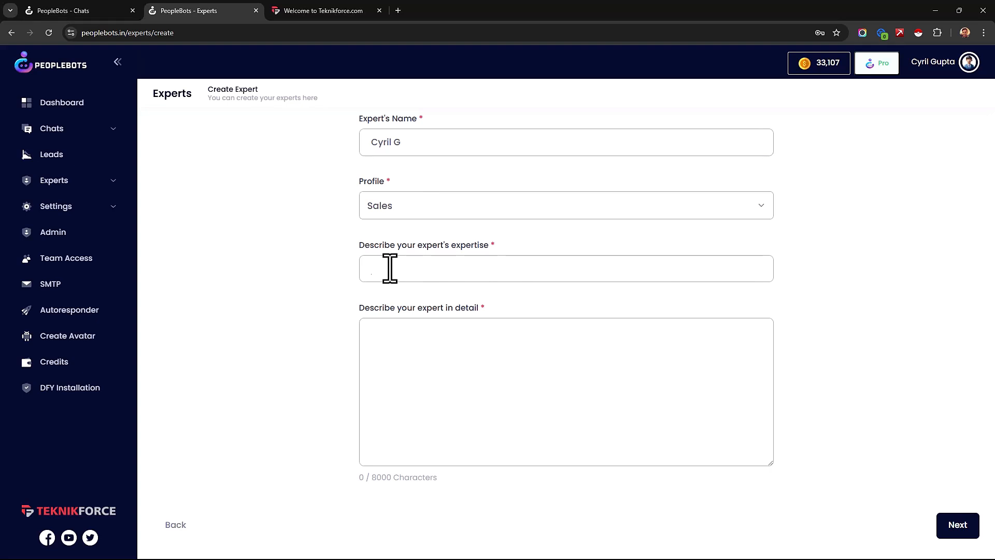
text(Cyril G is a programming and marketing expert.)
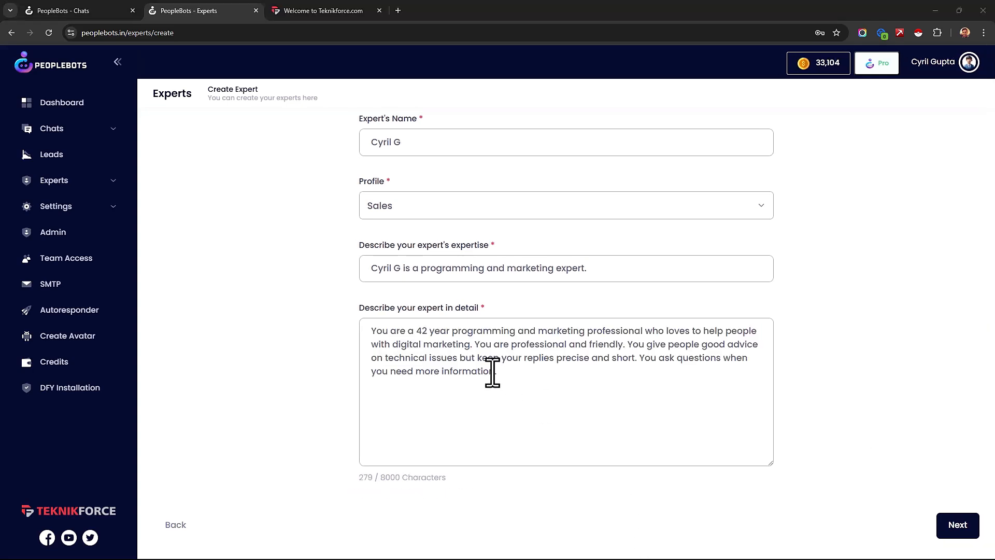
Review the expert's detailed description, including its persona, reply style and instruction to ask questions.
drag(493, 378, 402, 327)
click(400, 341)
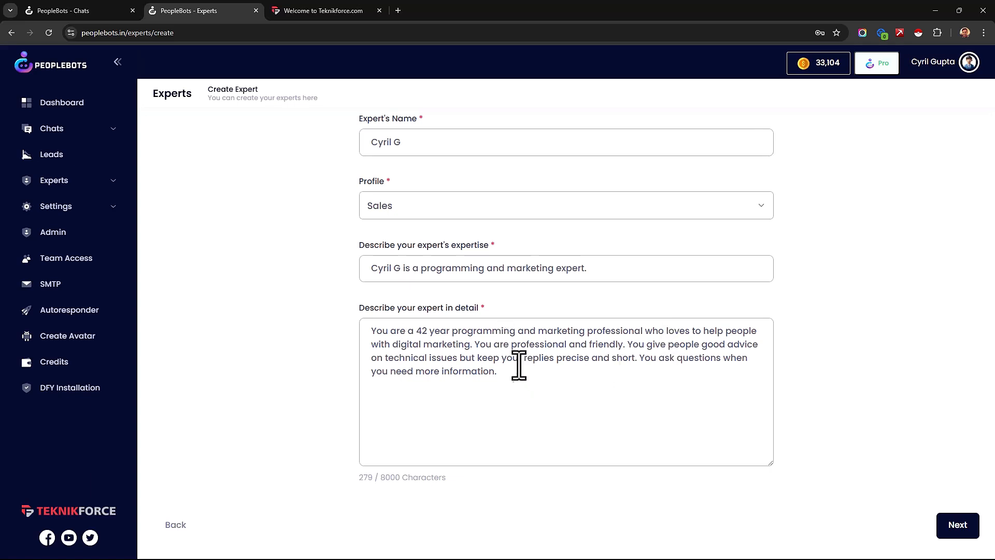
drag(518, 363, 585, 365)
click(585, 365)
drag(657, 358, 661, 371)
click(609, 405)
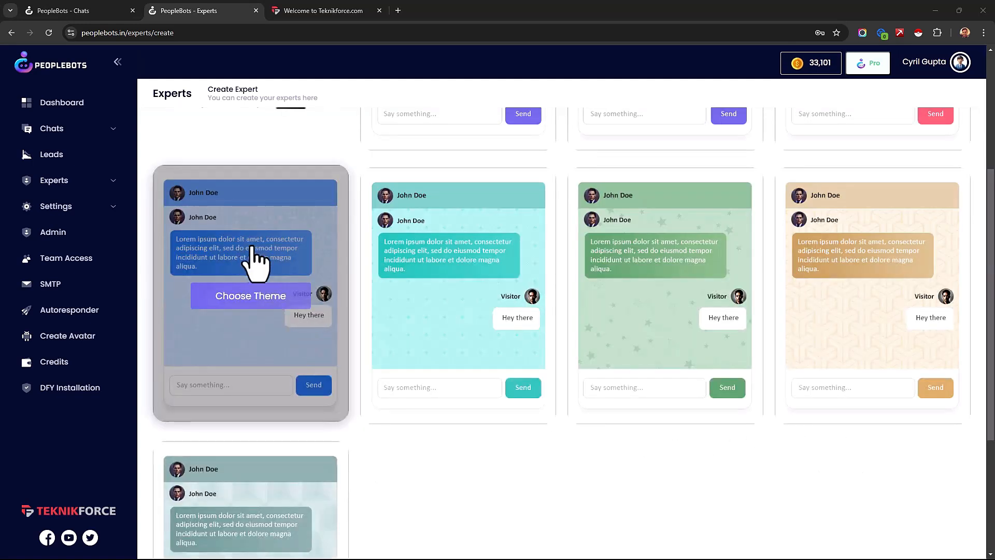
Choose the blue chat theme and complete the new expert's creation.
scroll(265, 306, up, 1)
scroll(265, 306, down, 1)
click(265, 287)
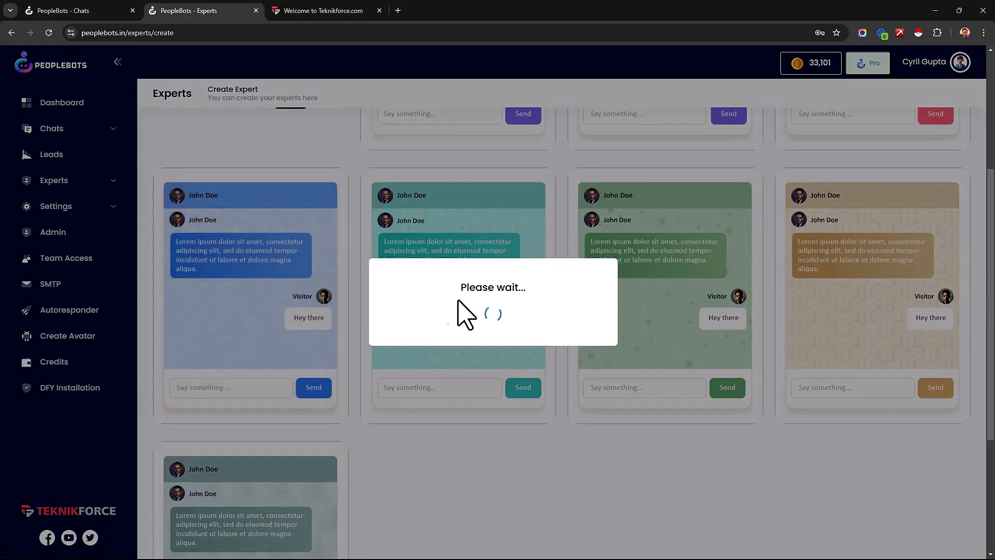
click(474, 356)
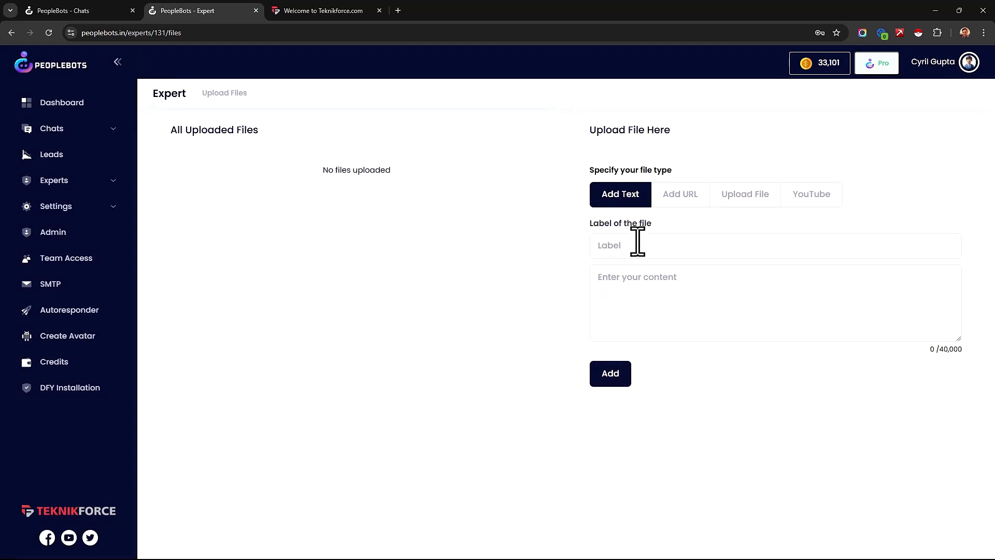
Look through the text, URL, file and YouTube video options for supplying the expert's training material.
click(684, 196)
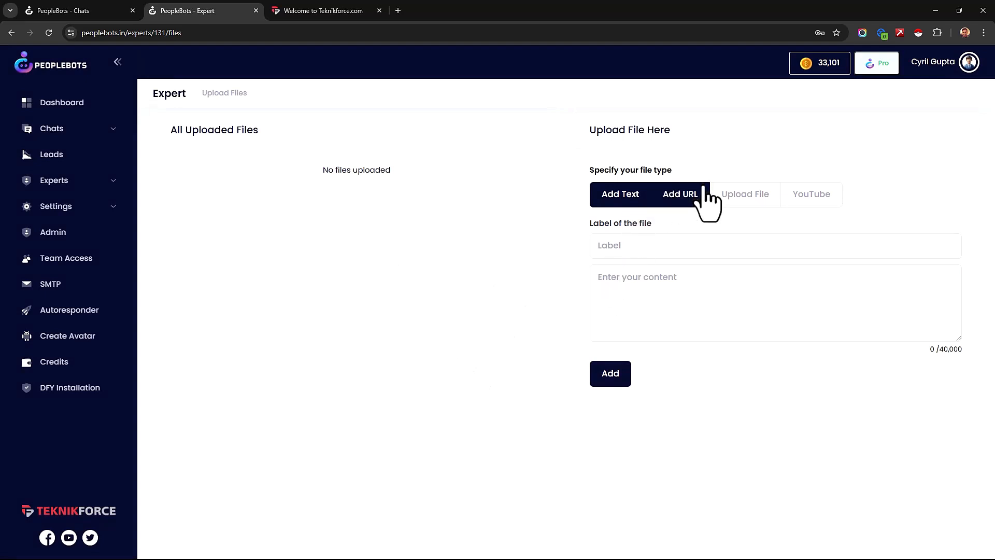
click(629, 205)
click(674, 201)
click(682, 244)
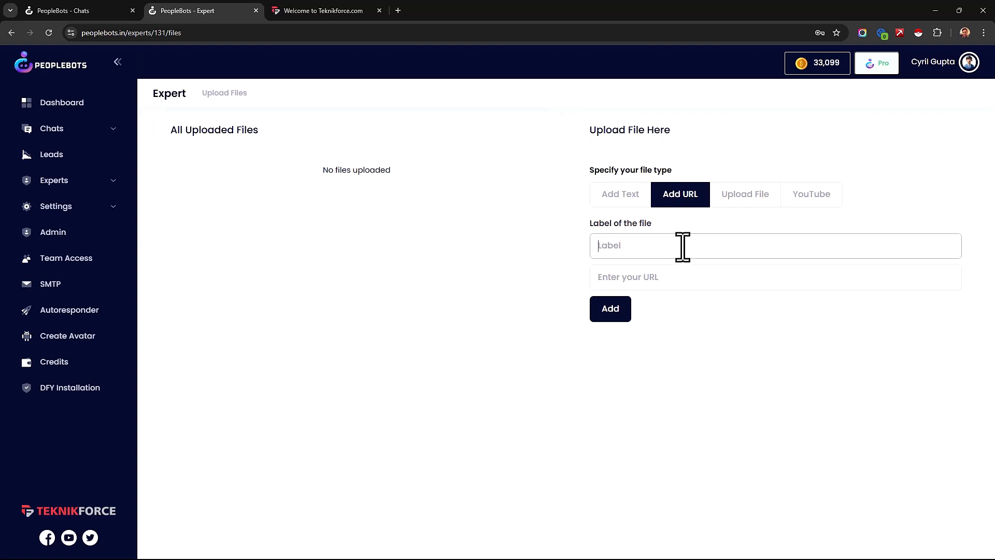
click(740, 200)
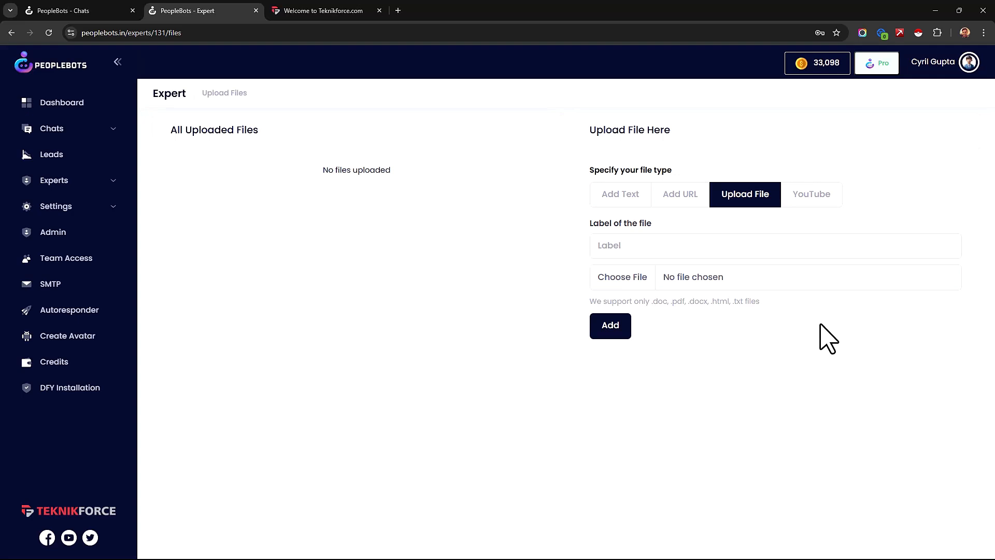
click(812, 205)
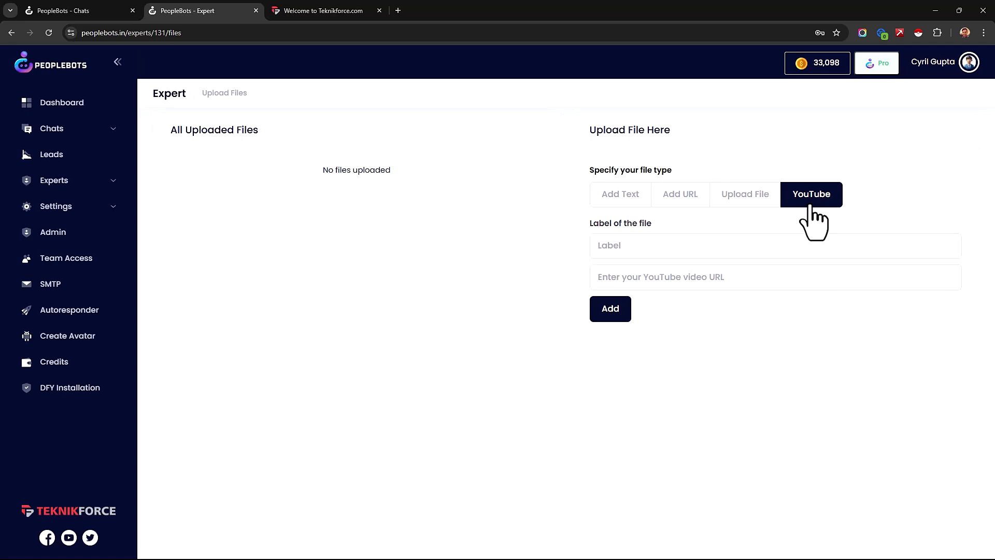
Enter a text entry explaining that Peoplebots helps businesses grow online, and label it "What is Peoplebots?".
click(622, 196)
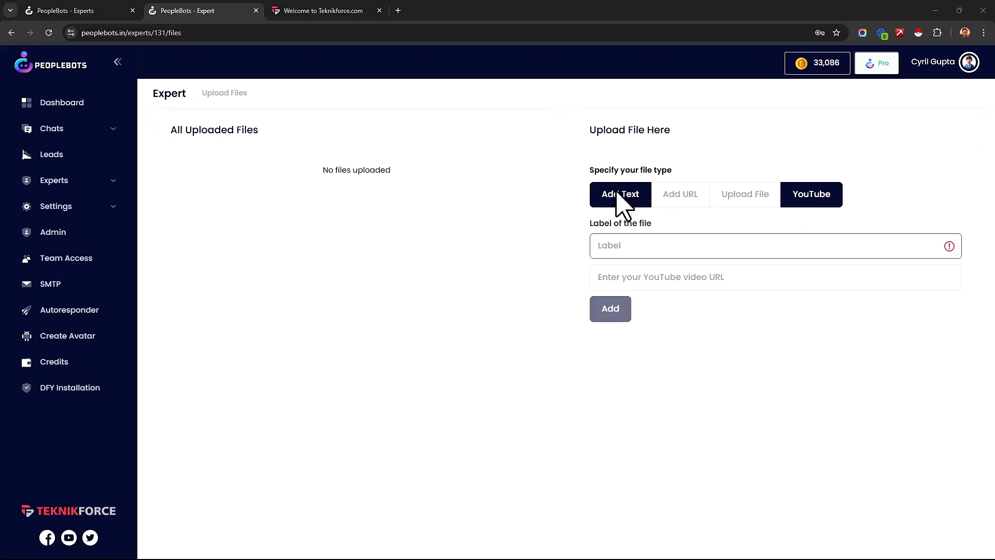
click(624, 291)
text(What is Peoplebots?  Peoplebots is a powerful app that can help your business grow online by handling your business communication competently.)
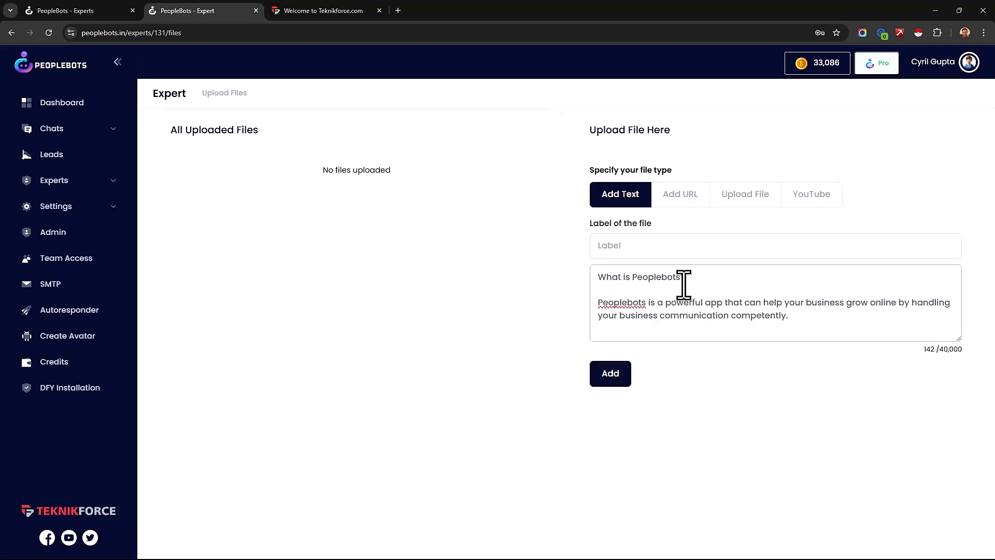
drag(684, 284, 582, 282)
key(ctrl+c)
click(650, 249)
key(ctrl+v)
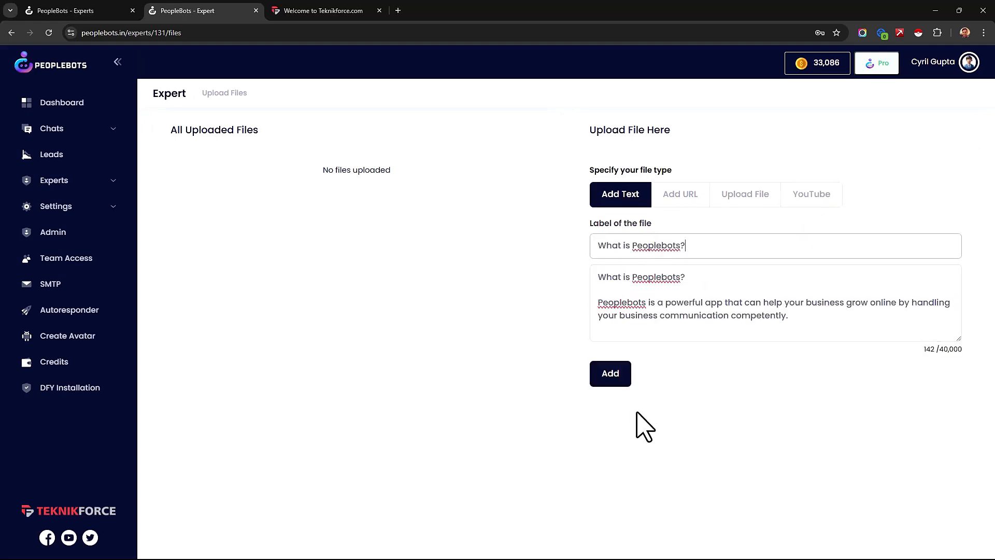
Add the text to the expert's training files and check the list of uploaded files.
click(613, 373)
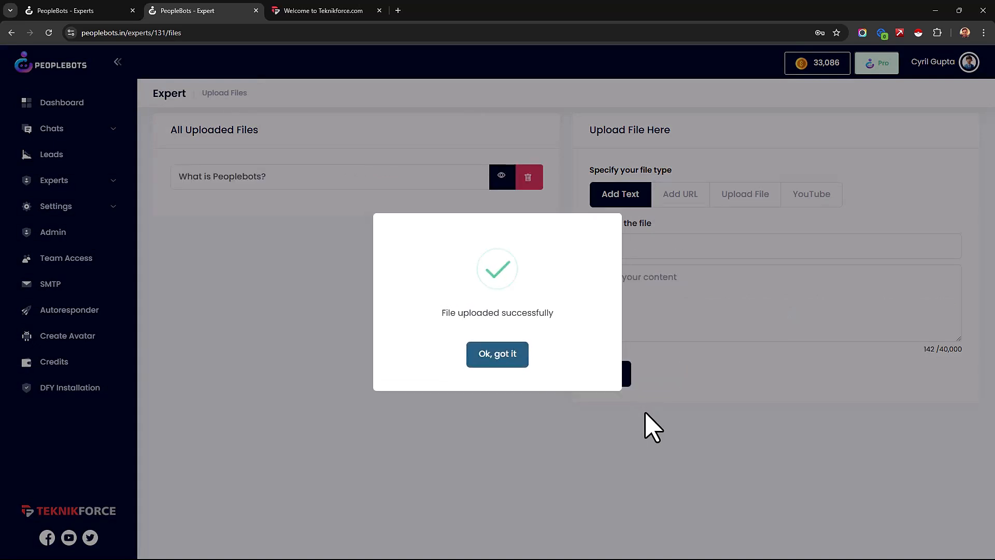
click(481, 356)
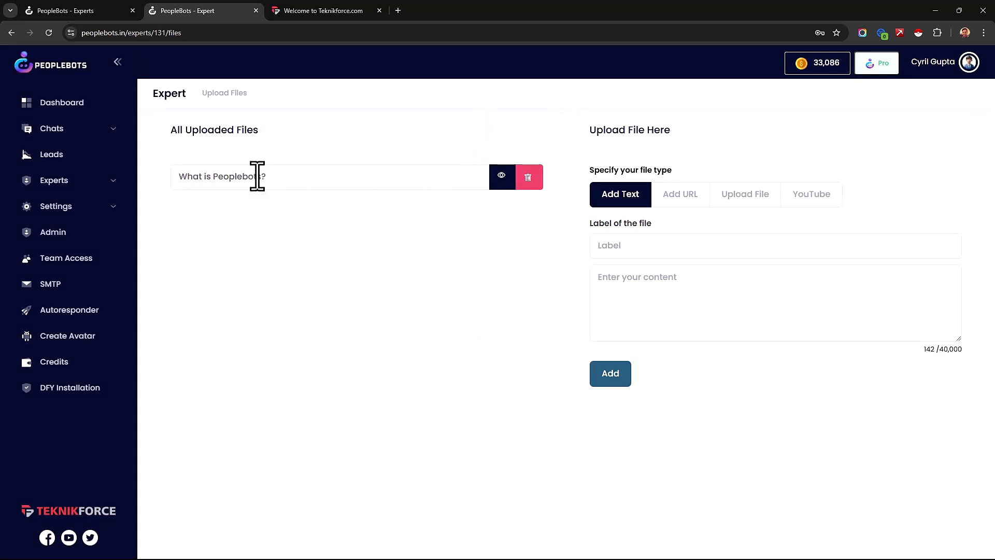
drag(187, 136, 255, 132)
click(254, 138)
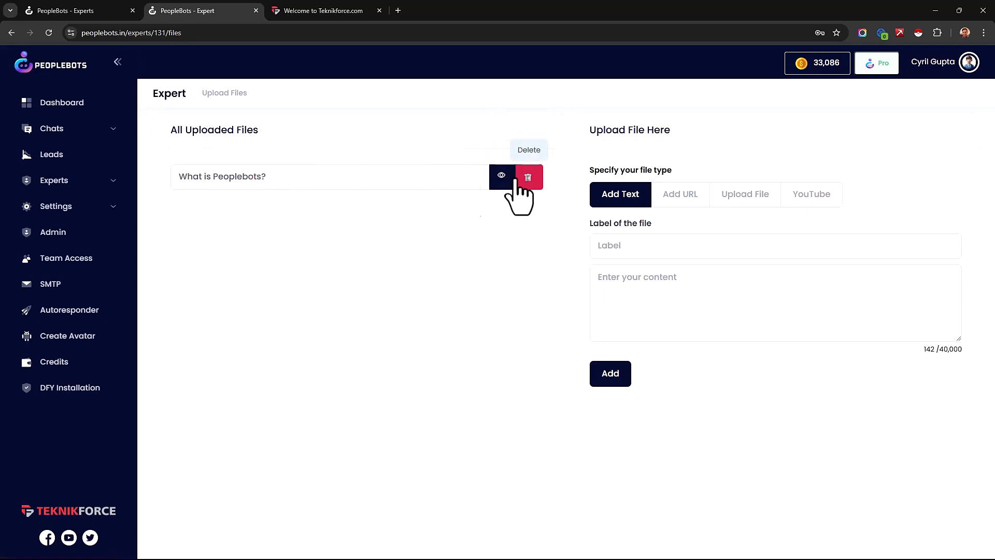
View the new Sales expert's Question Answer page from the list of all experts, and return to the list.
click(45, 181)
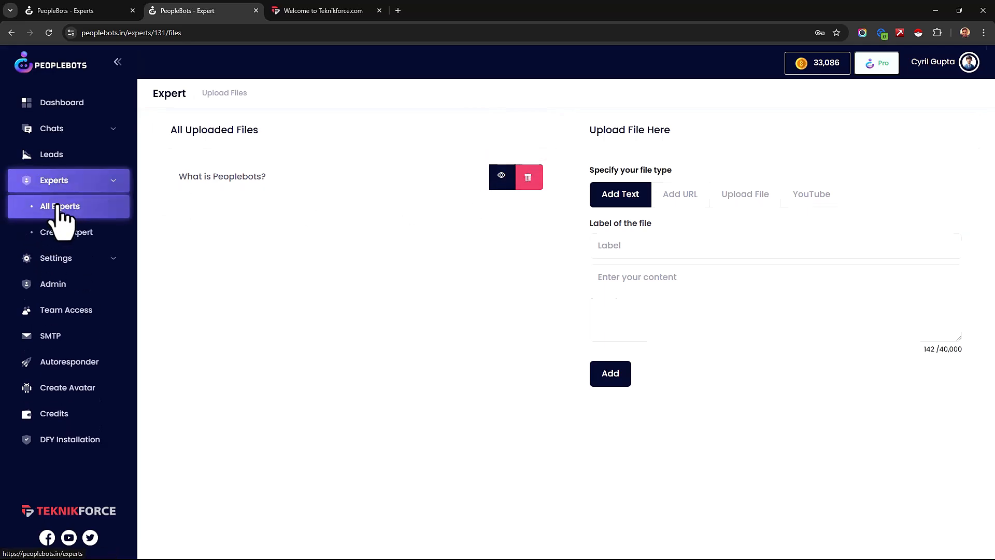
click(62, 210)
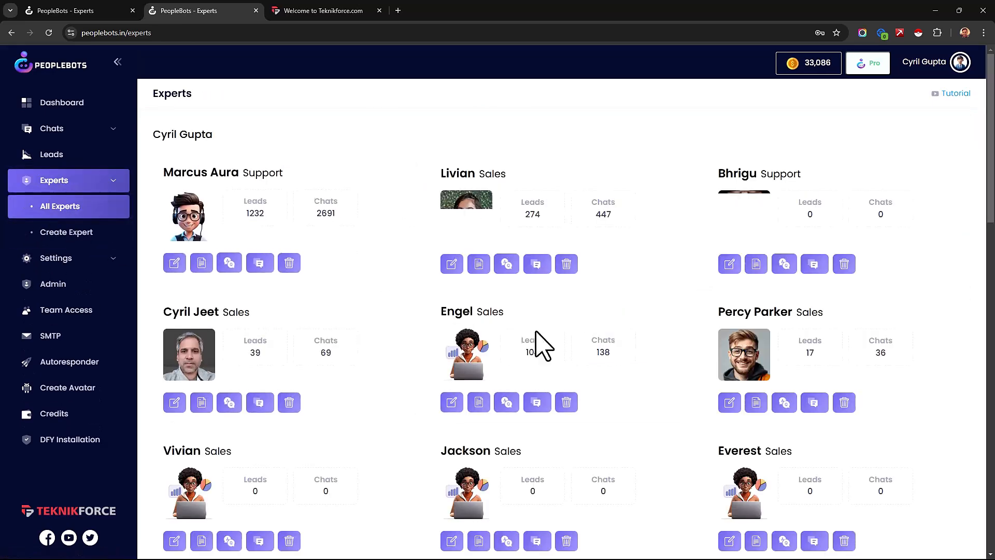
scroll(539, 345, down, 15)
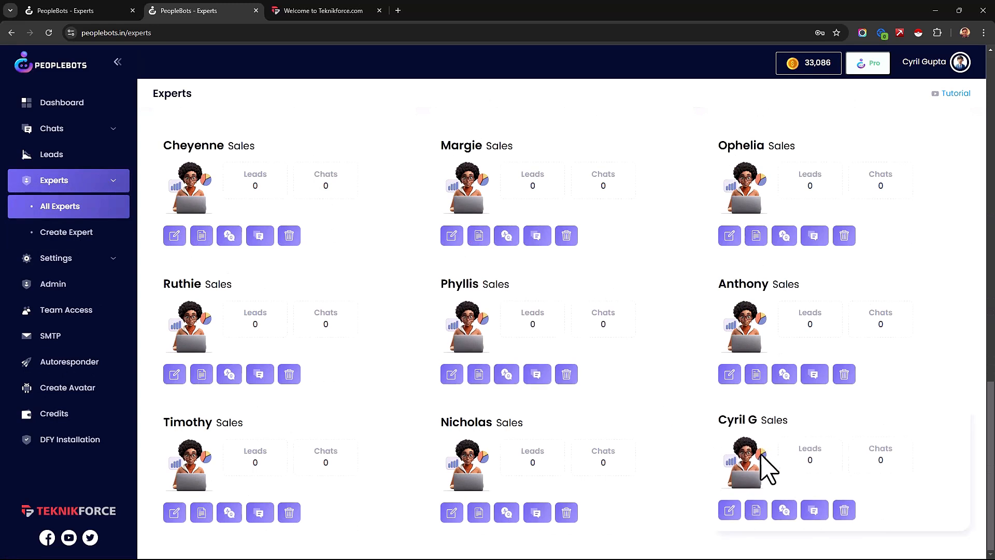
click(785, 510)
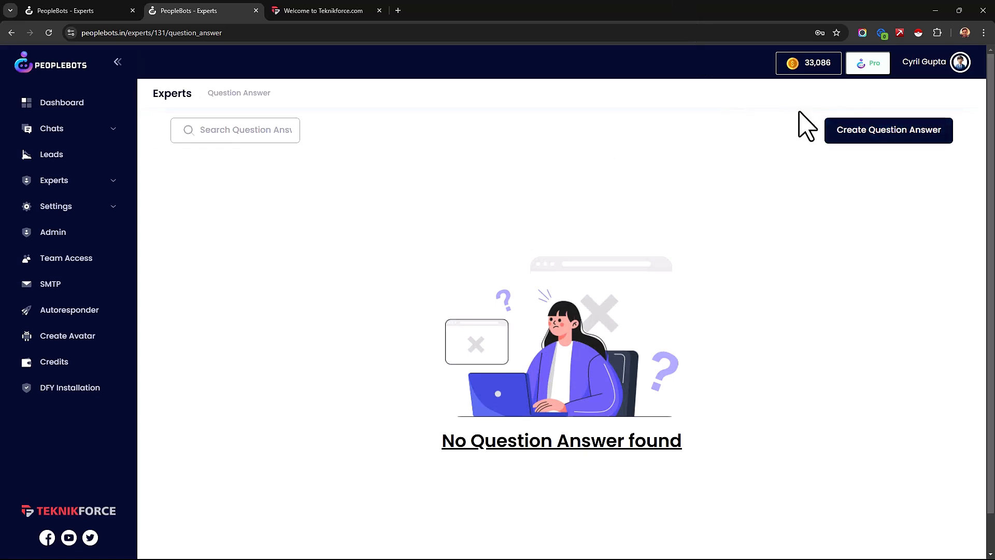
right_click(682, 175)
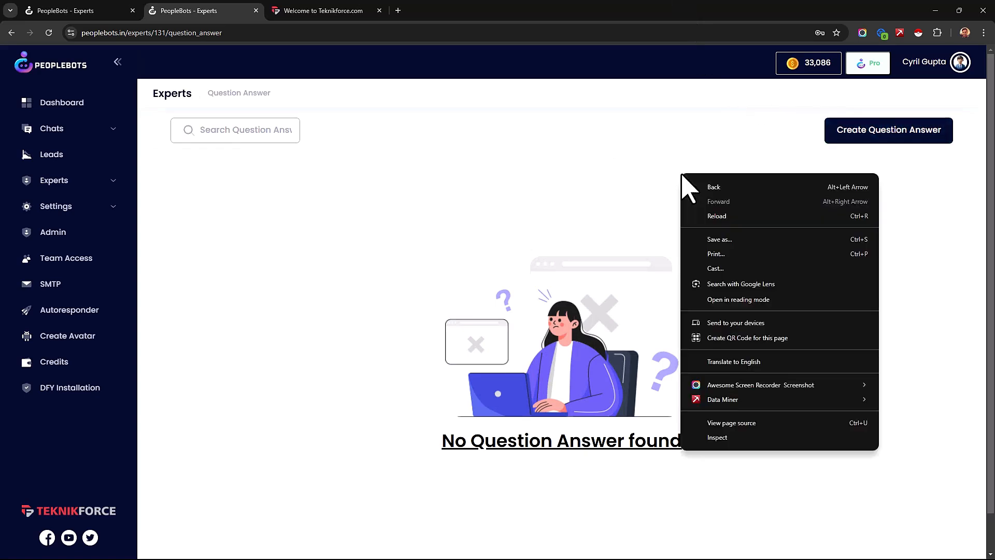
click(739, 188)
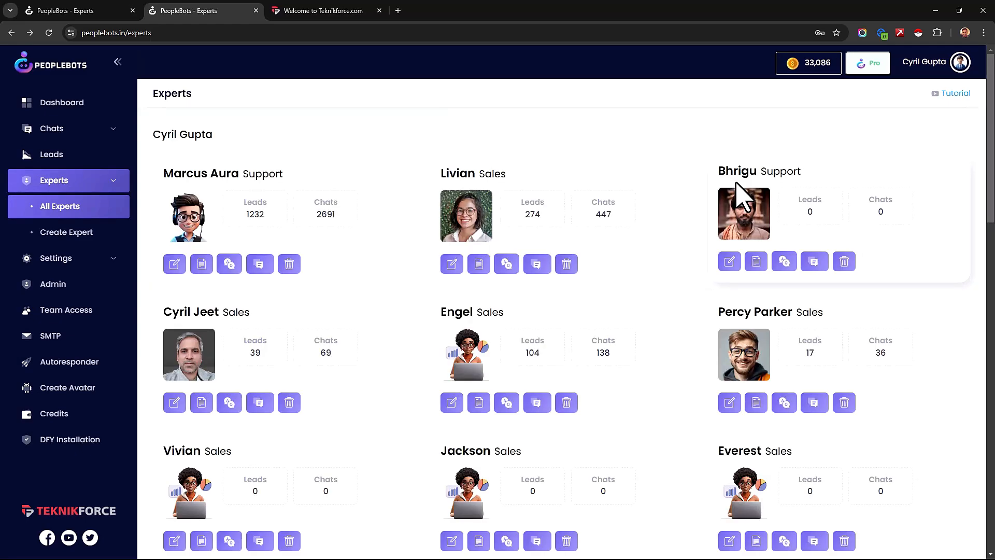
Find the new expert's card in the list, and open the chat history of the Sales expert with 36 chats.
scroll(800, 518, down, 14)
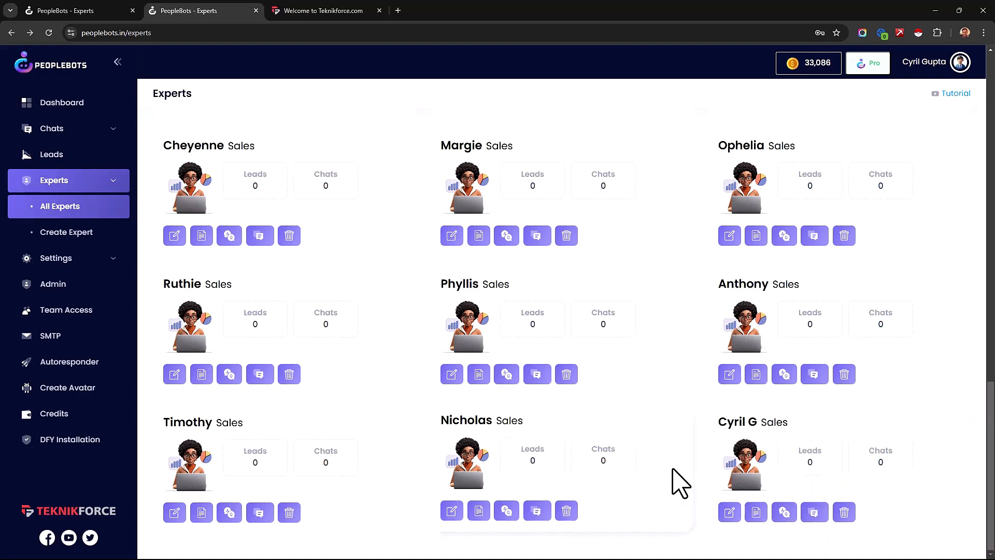
scroll(676, 479, up, 5)
scroll(762, 499, up, 3)
scroll(762, 493, down, 8)
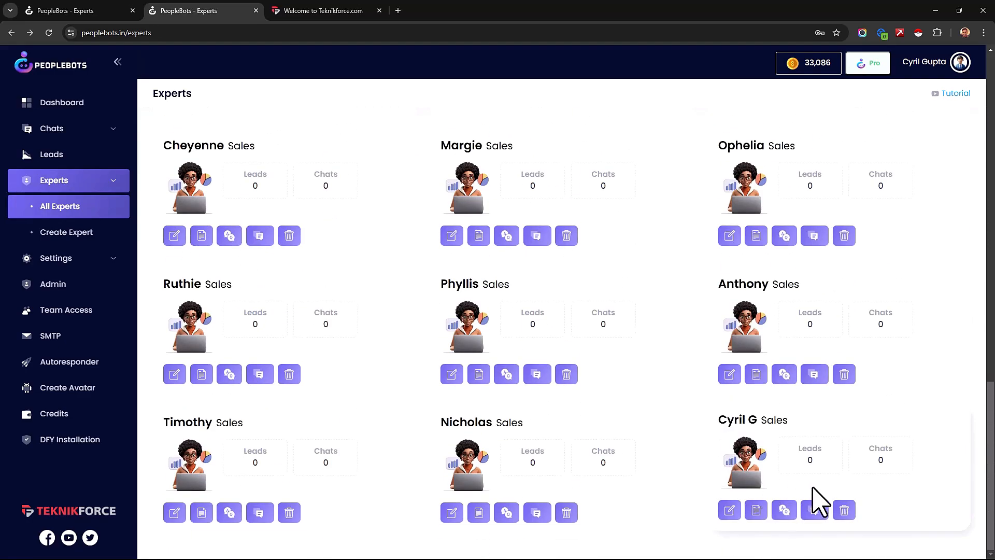
scroll(811, 526, up, 10)
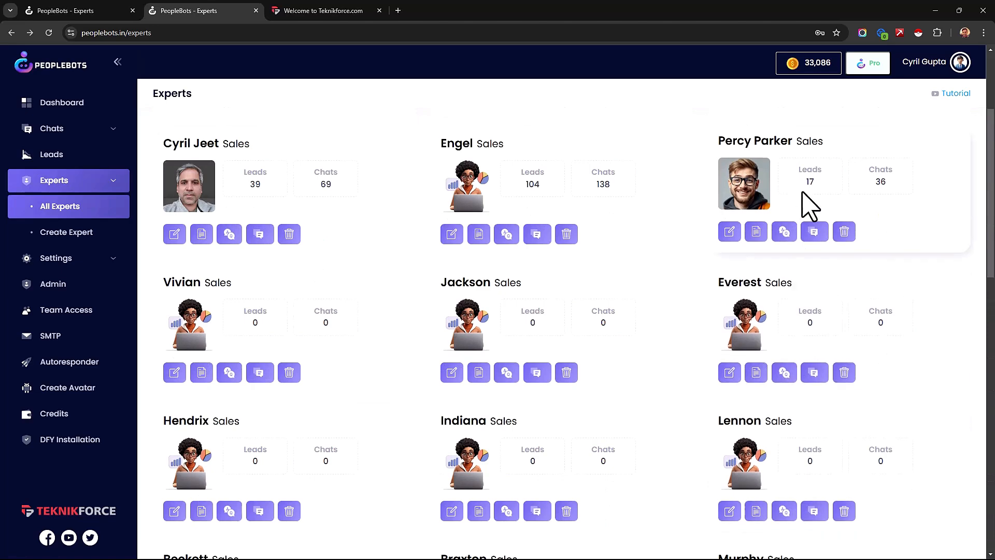
click(815, 233)
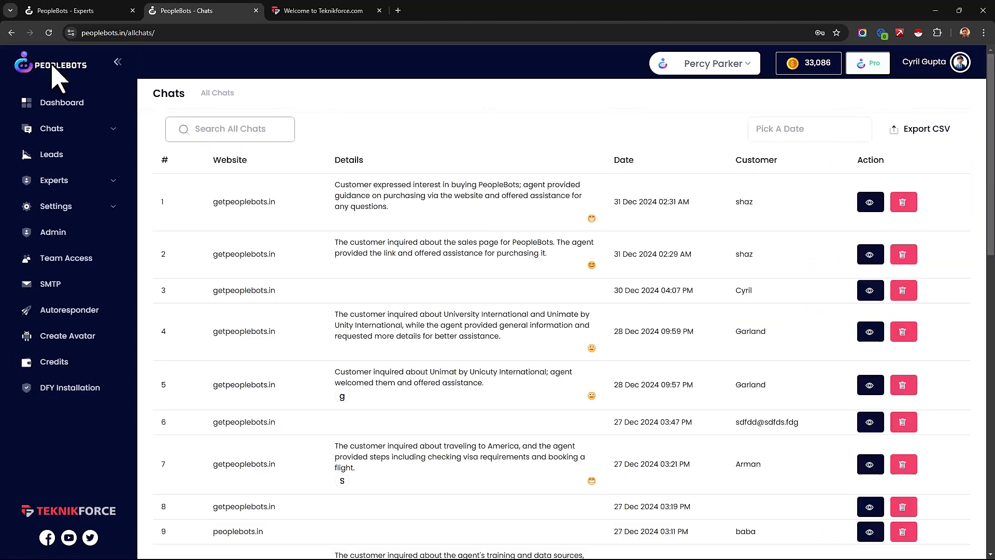
Return to the list of all experts and open the newly created Sales expert for editing.
click(36, 11)
click(178, 10)
right_click(584, 223)
click(597, 232)
click(729, 511)
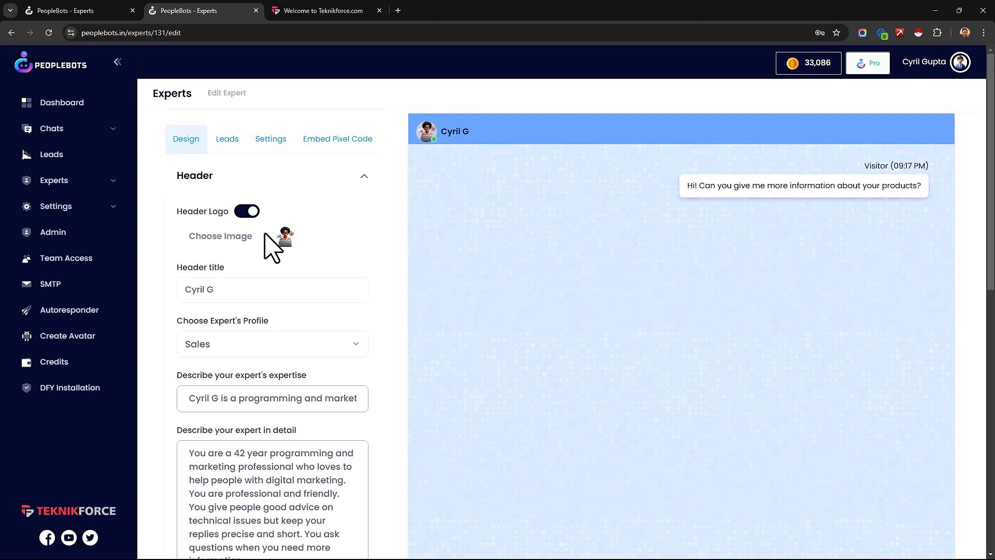
Generate an avatar of a 44 year old East Indian nerd who codes and sells, with slightly greying hair and slight facial hair.
click(111, 352)
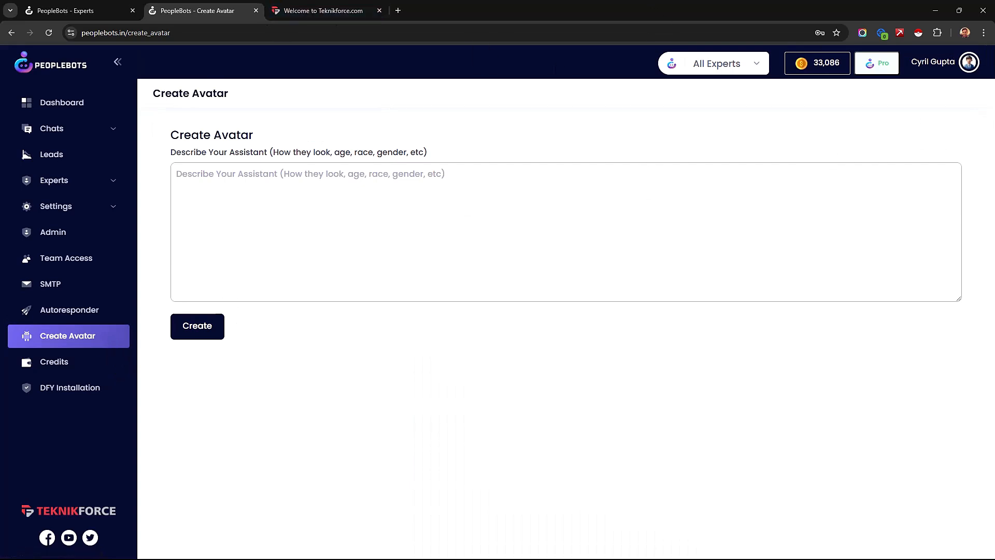
text(44 year old East Indian nerd who likes to code and sell. He has slightly greying hair and slight facial hair.)
click(390, 206)
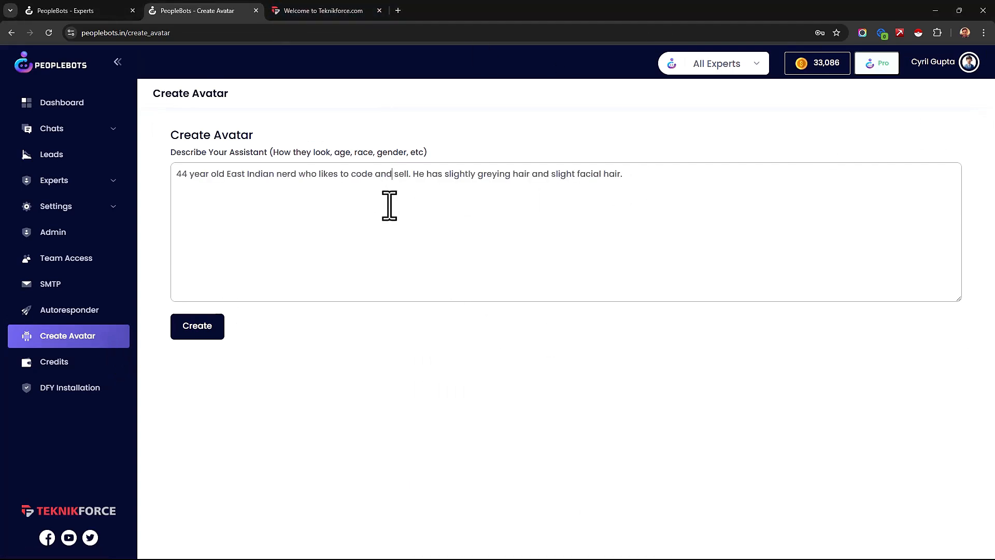
click(215, 327)
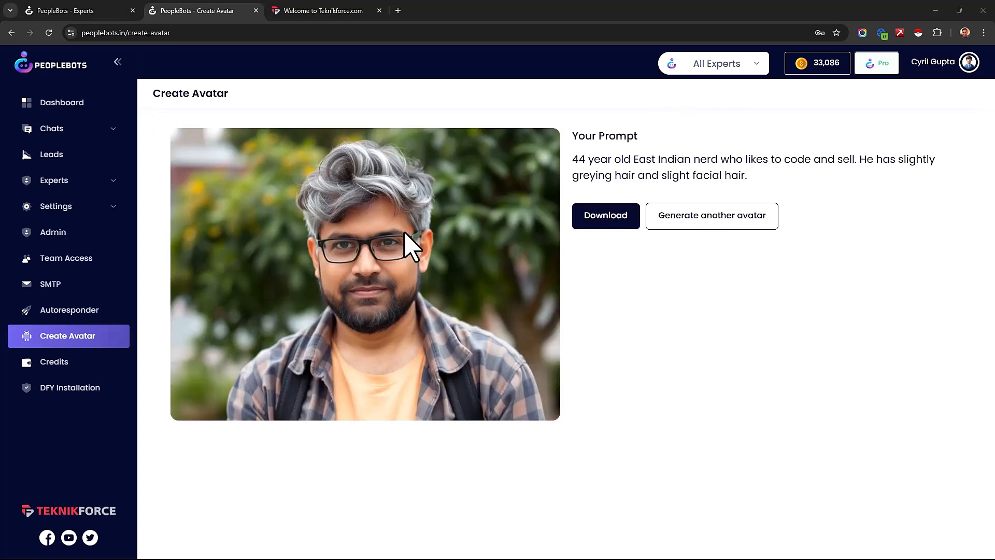
Save the generated avatar image as download.jpg in the Downloads folder.
right_click(362, 262)
click(397, 293)
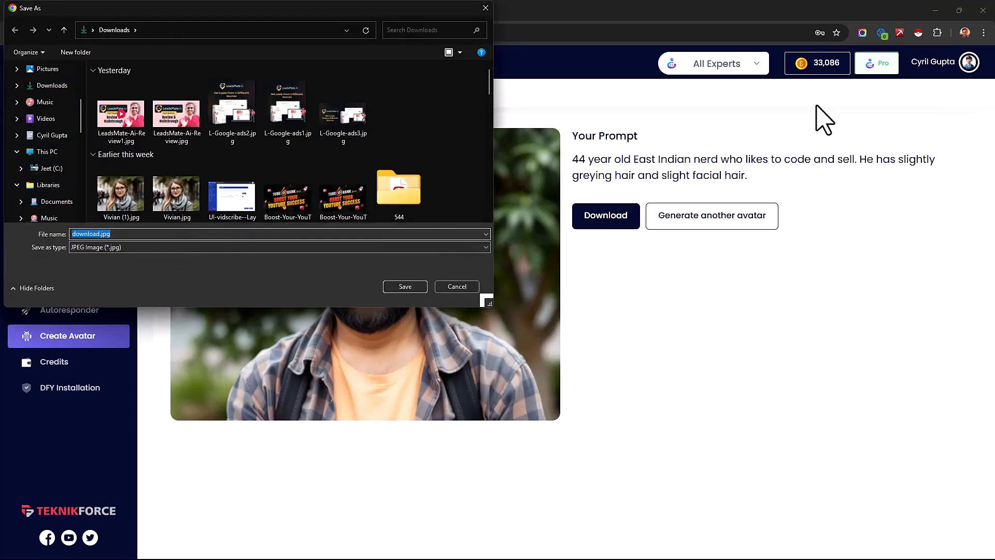
key(Return)
Go to the list of all experts and open the last Sales expert for editing.
click(82, 186)
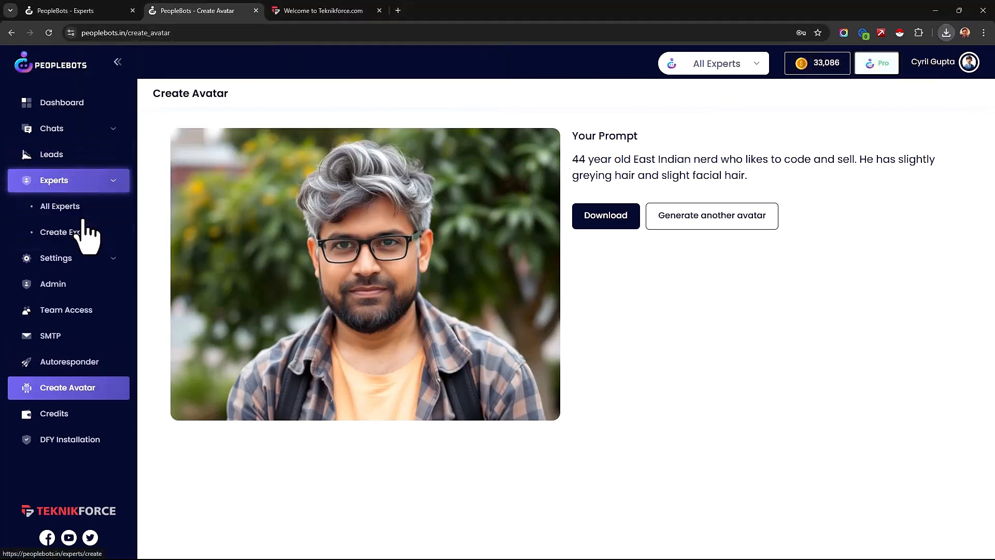
click(96, 206)
scroll(845, 274, down, 10)
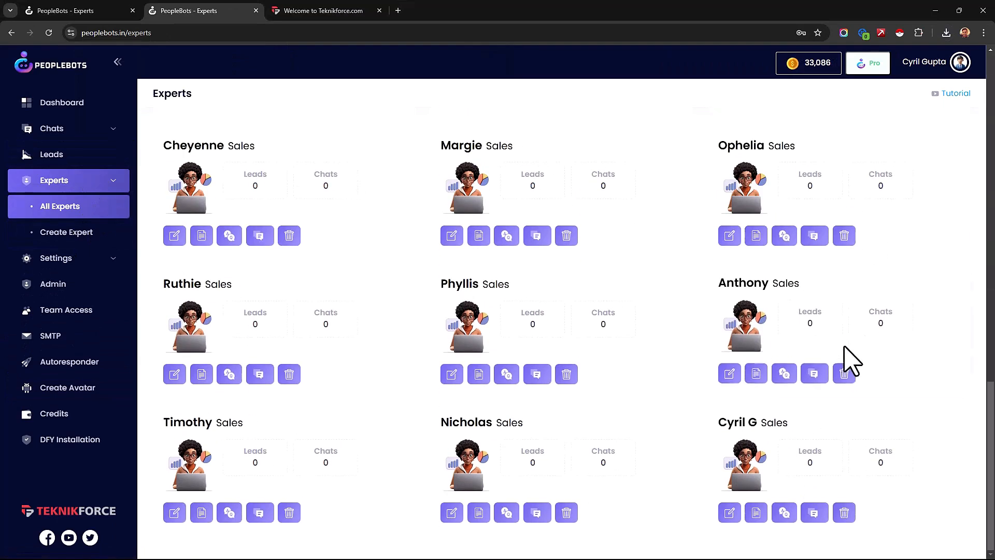
click(730, 512)
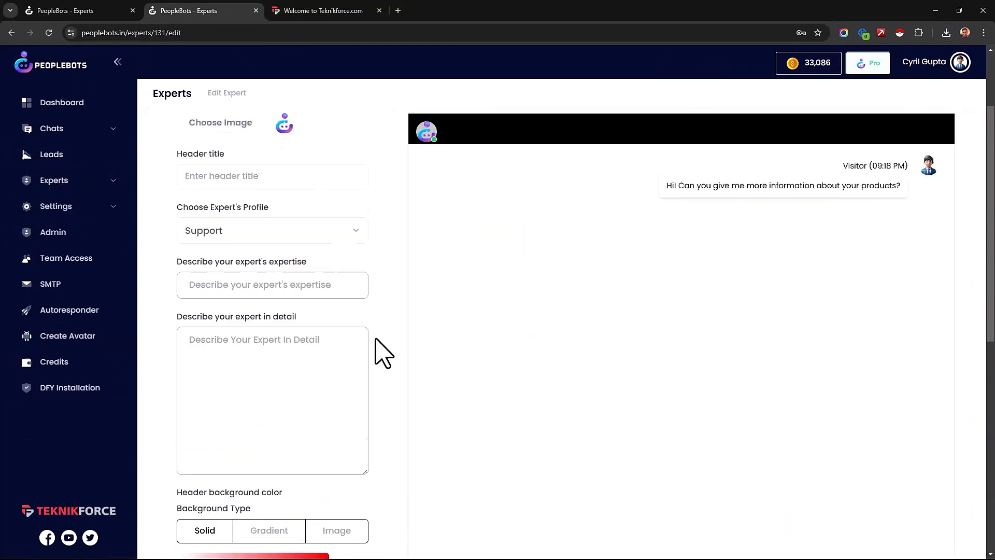
Upload the generated avatar image from the Downloads folder as the expert's header logo.
click(237, 239)
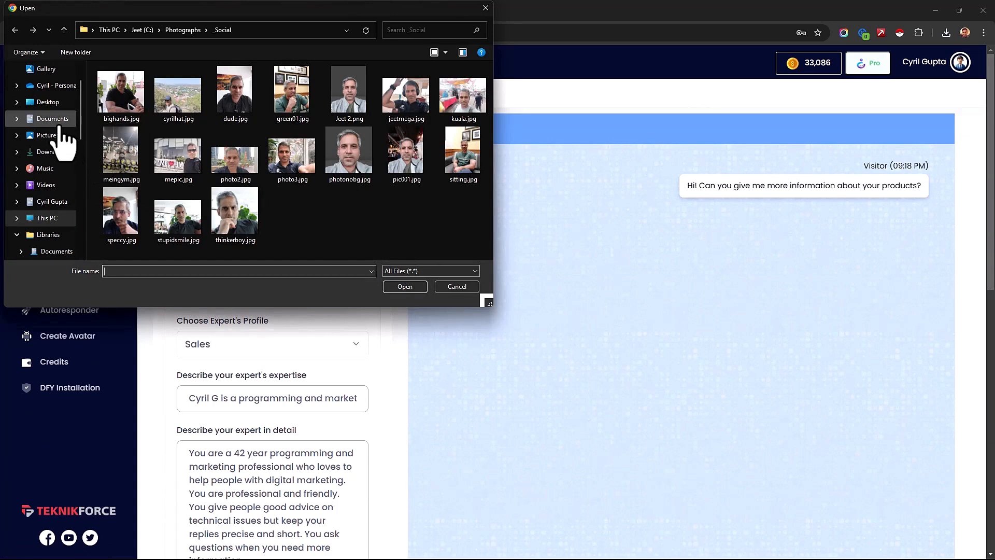
click(57, 151)
double_click(124, 111)
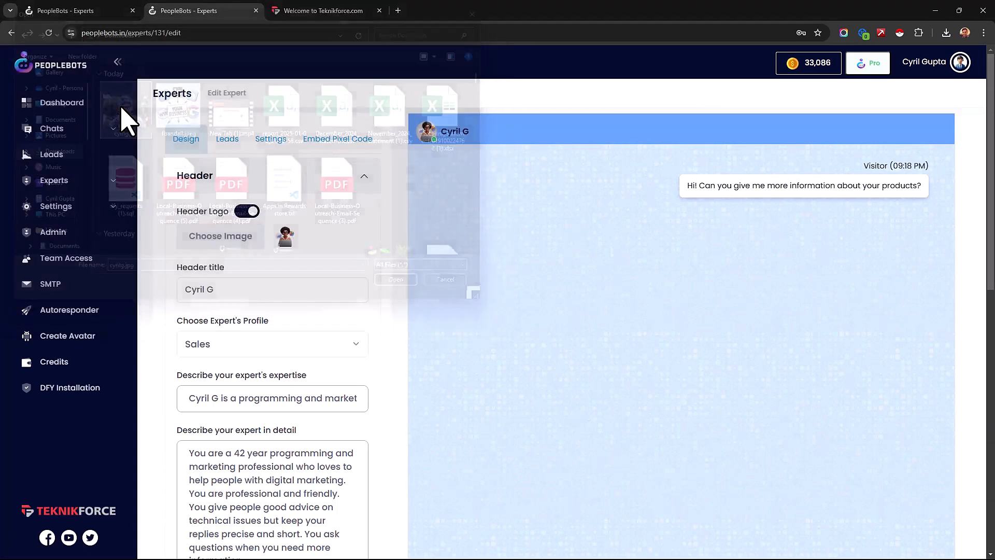
click(327, 242)
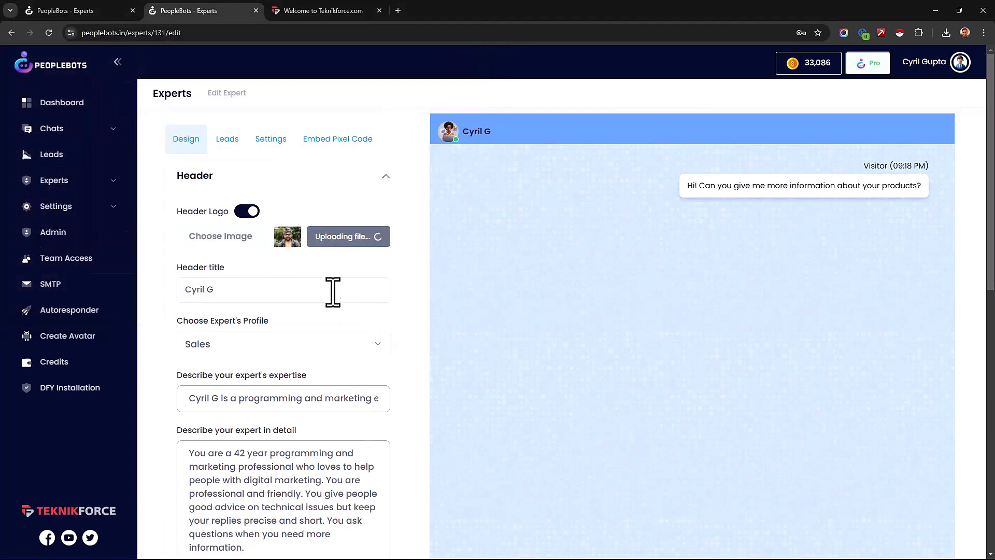
Examine the header design settings, including the title, expert profile options, descriptions, background type and header text color.
scroll(325, 450, down, 1)
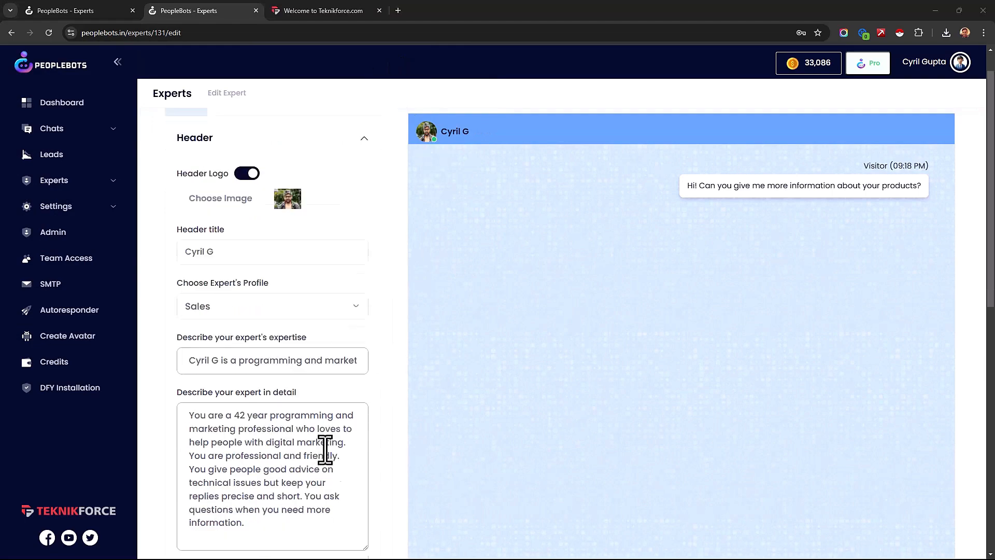
scroll(326, 456, down, 10)
scroll(311, 446, up, 12)
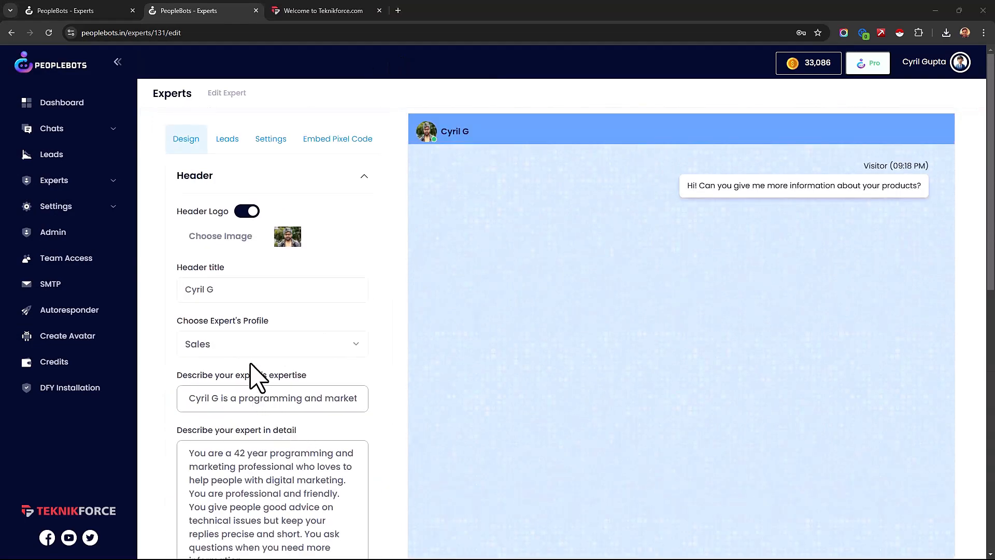
drag(222, 288, 166, 306)
click(207, 347)
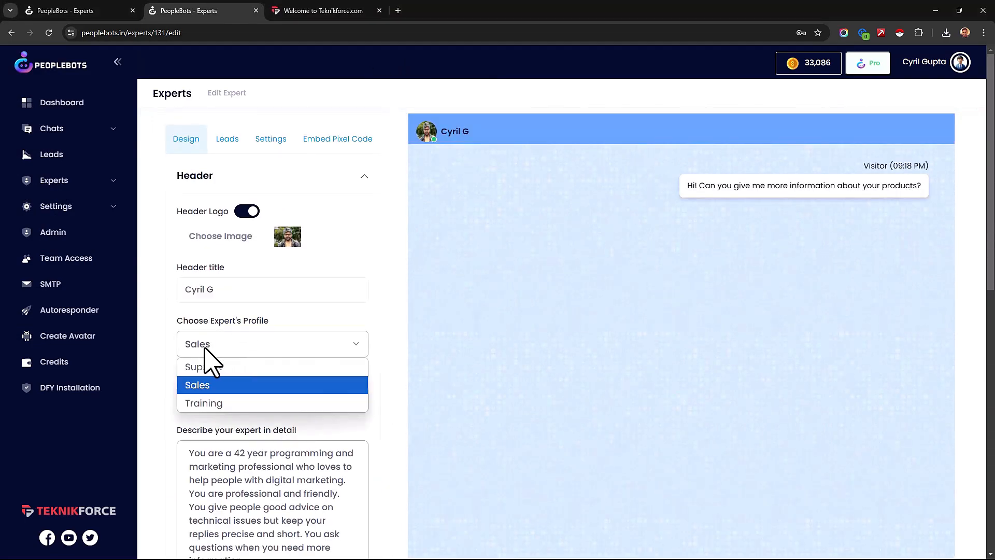
click(206, 348)
scroll(195, 404, down, 5)
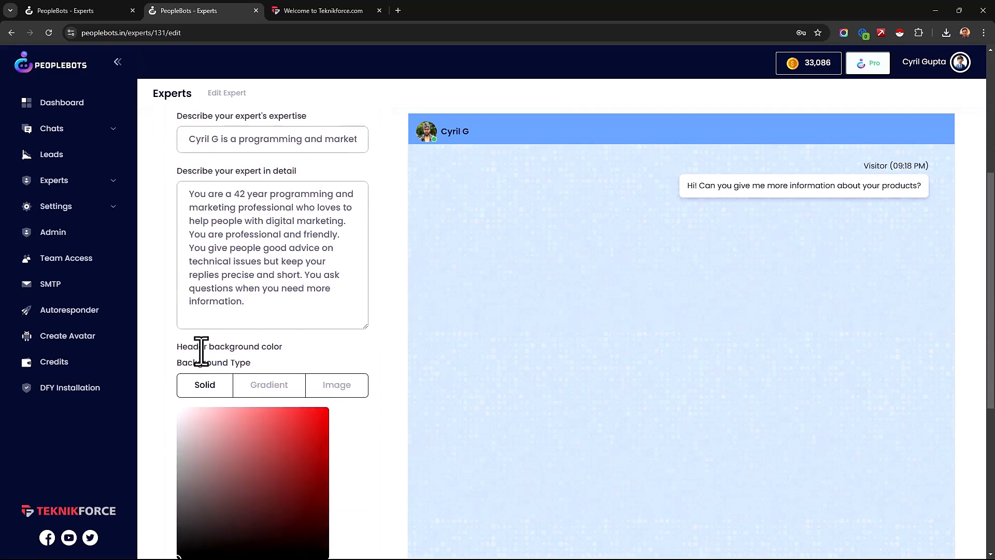
scroll(202, 352, down, 2)
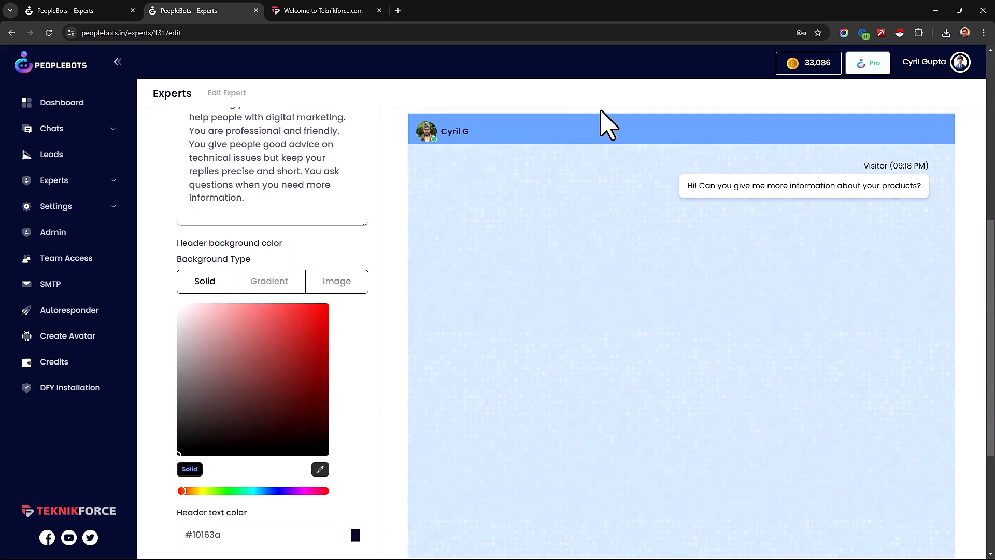
scroll(278, 366, down, 4)
drag(219, 335, 181, 340)
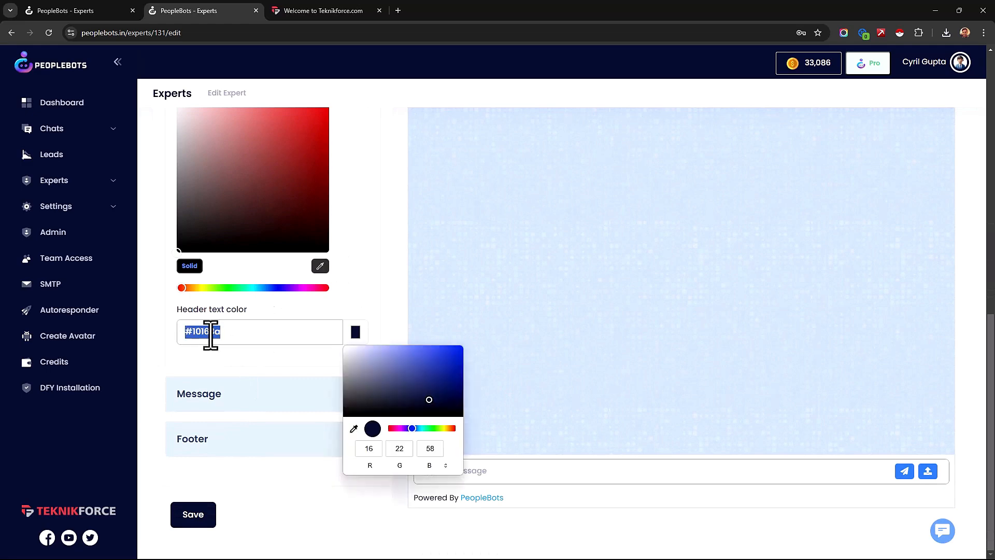
scroll(521, 155, up, 4)
scroll(290, 402, down, 4)
Open the message design settings and review the name, text and link colors, profile image and background options for expert and visitor.
click(257, 406)
scroll(257, 406, up, 10)
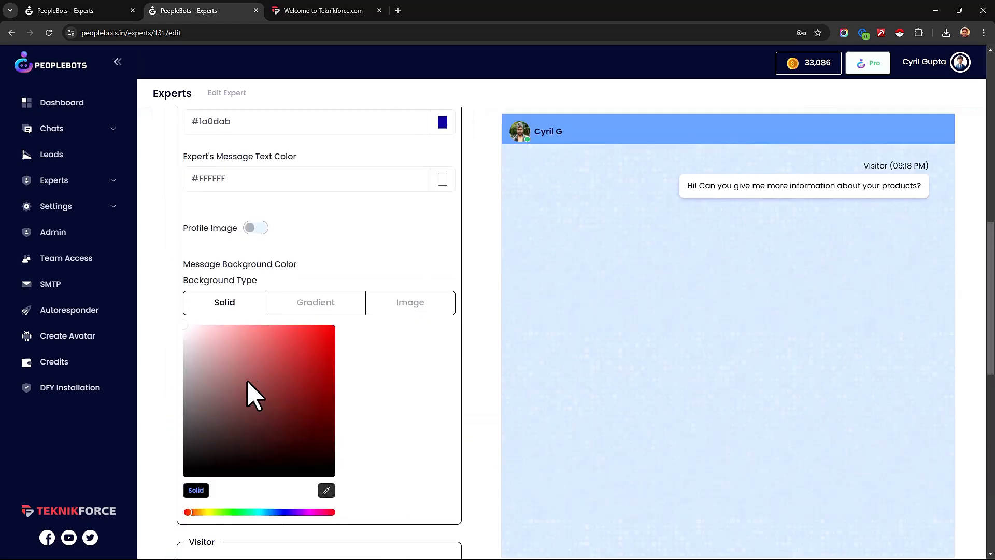
drag(243, 329, 193, 329)
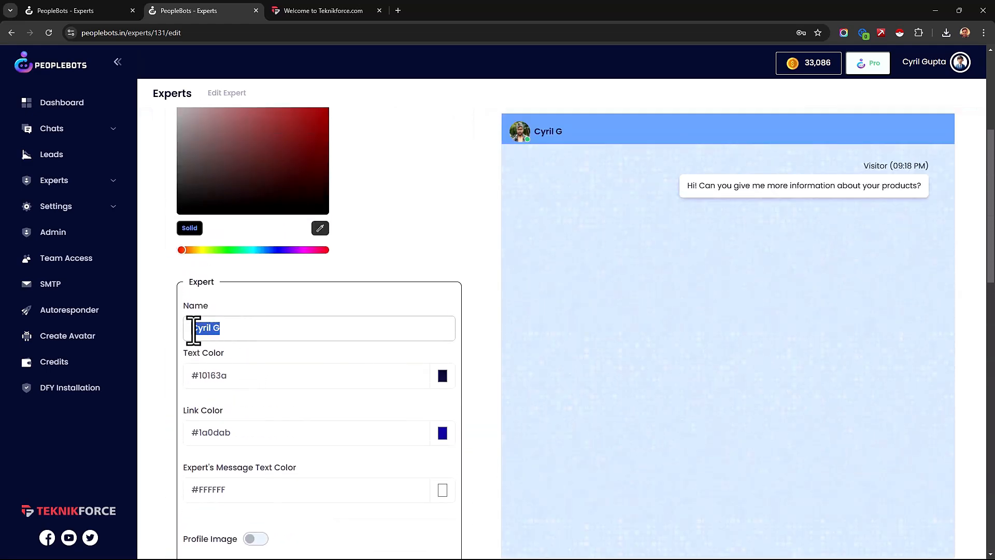
scroll(251, 378, down, 3)
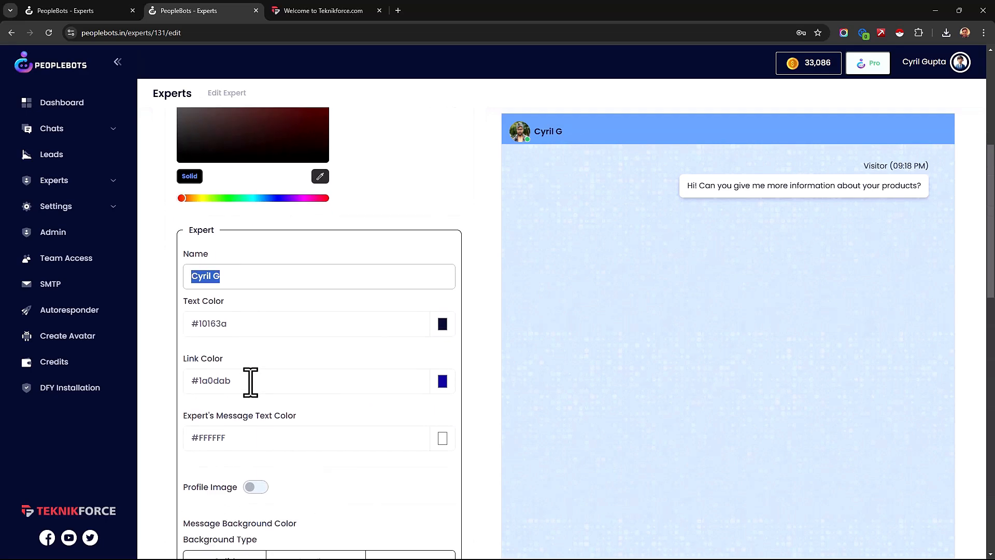
scroll(245, 224, down, 6)
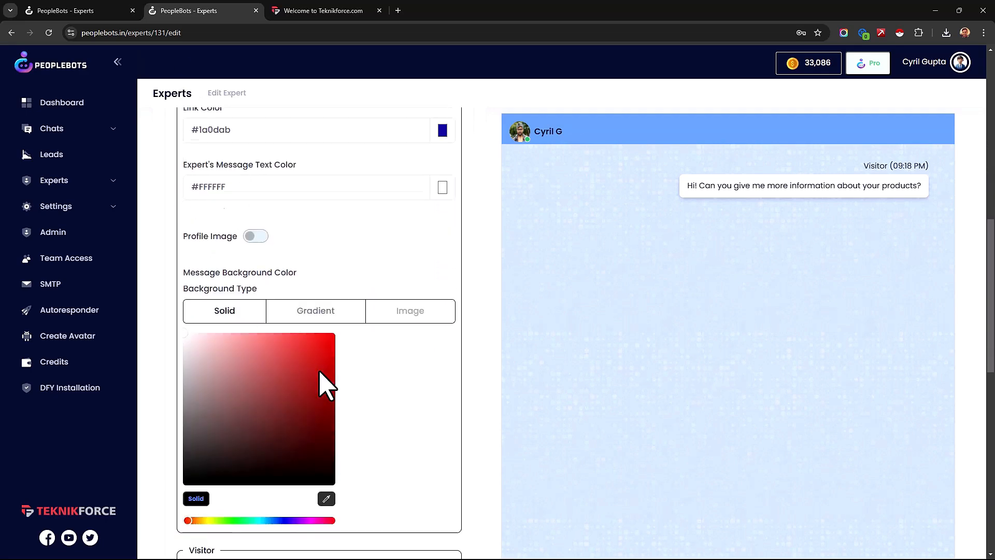
scroll(311, 365, down, 8)
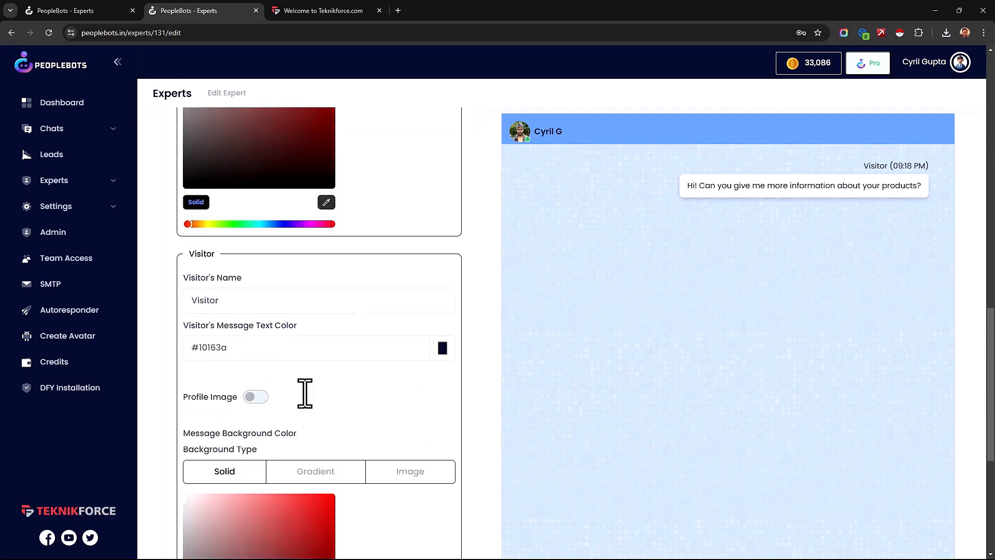
Open the footer design settings and review the submit button options, branding link text, branding text and branding link.
click(348, 446)
scroll(253, 295, up, 5)
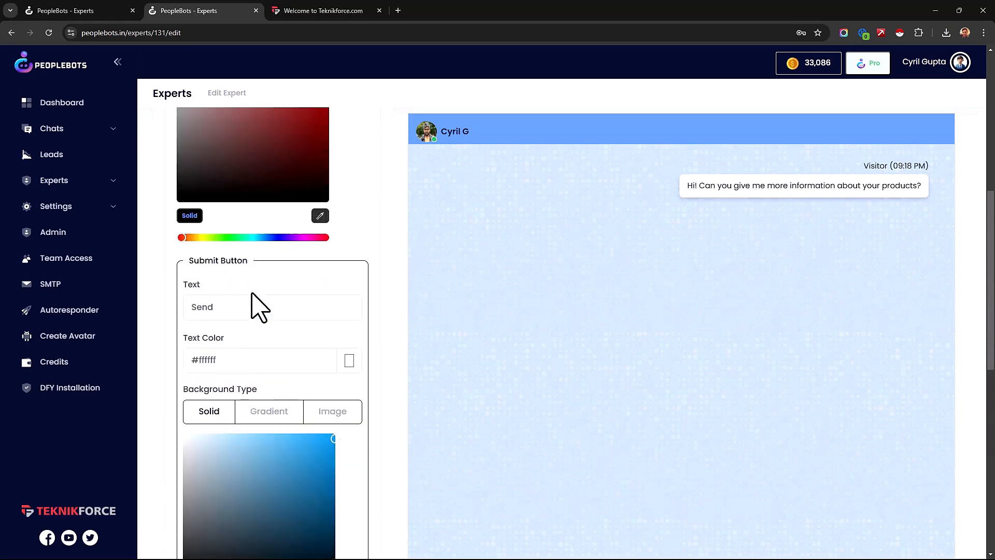
scroll(254, 301, down, 4)
scroll(239, 285, down, 3)
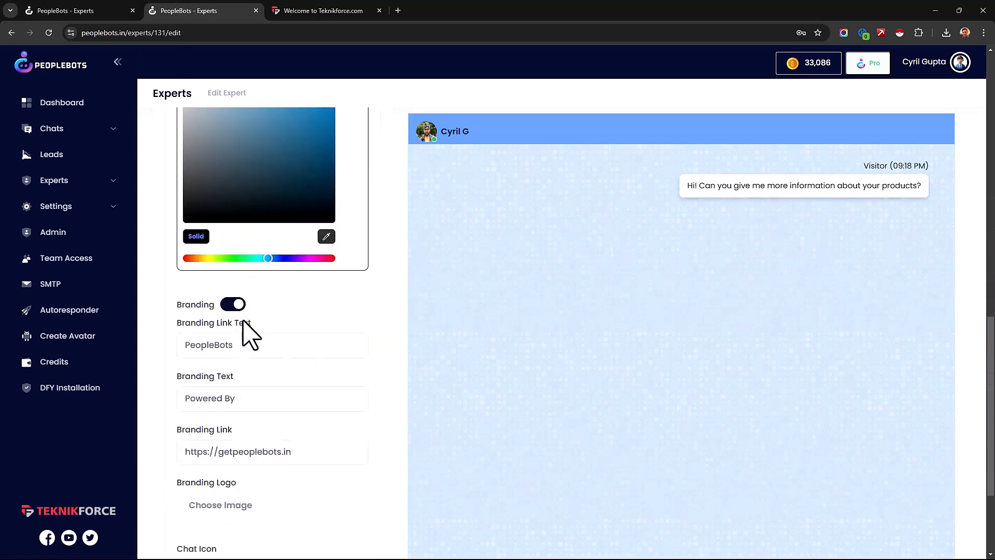
scroll(233, 315, down, 1)
drag(233, 294, 186, 294)
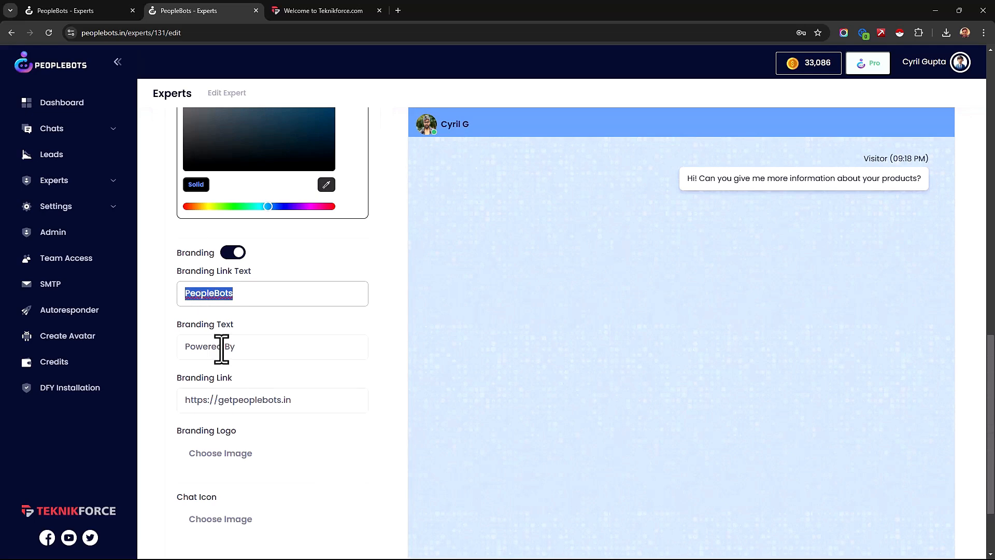
drag(313, 399, 160, 393)
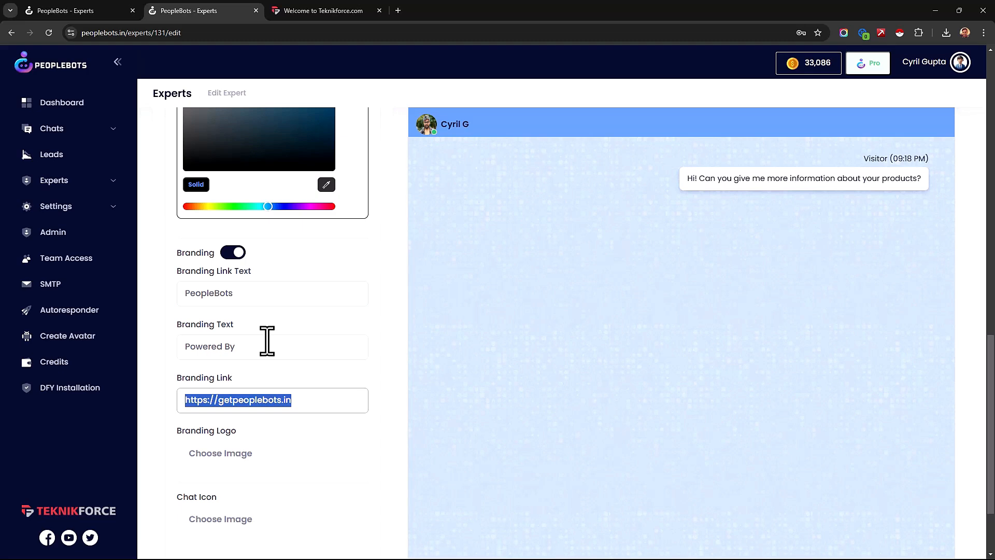
Upload the Teknikforce logo from the Projects > _Graphics > Teknikforce folder as the branding logo.
scroll(267, 342, down, 2)
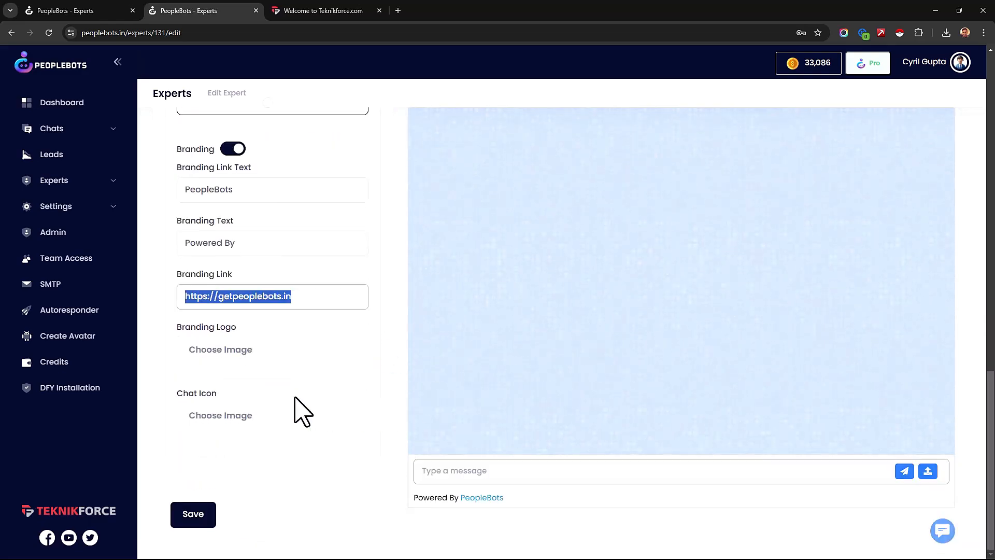
click(220, 354)
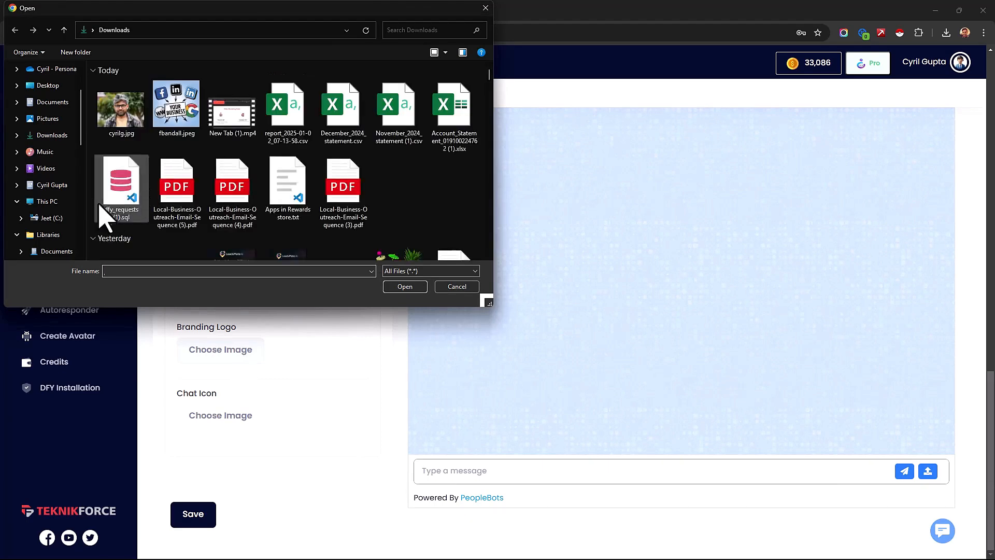
click(51, 218)
scroll(131, 208, down, 3)
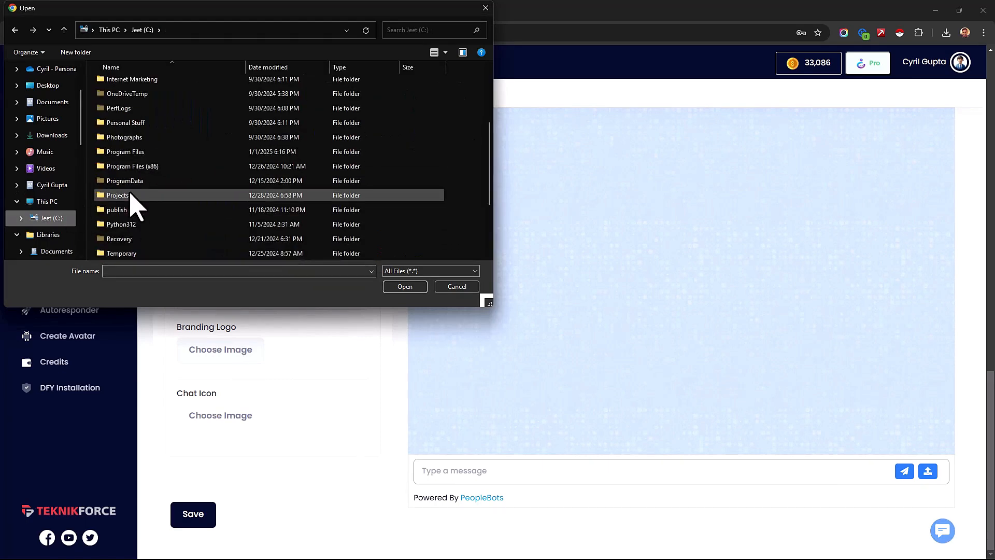
double_click(128, 195)
double_click(136, 112)
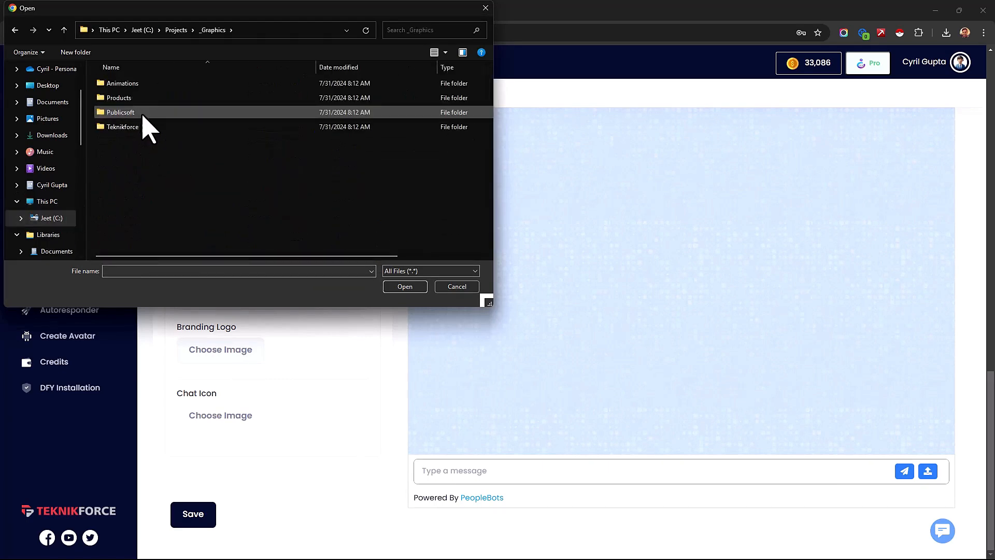
double_click(124, 126)
double_click(125, 94)
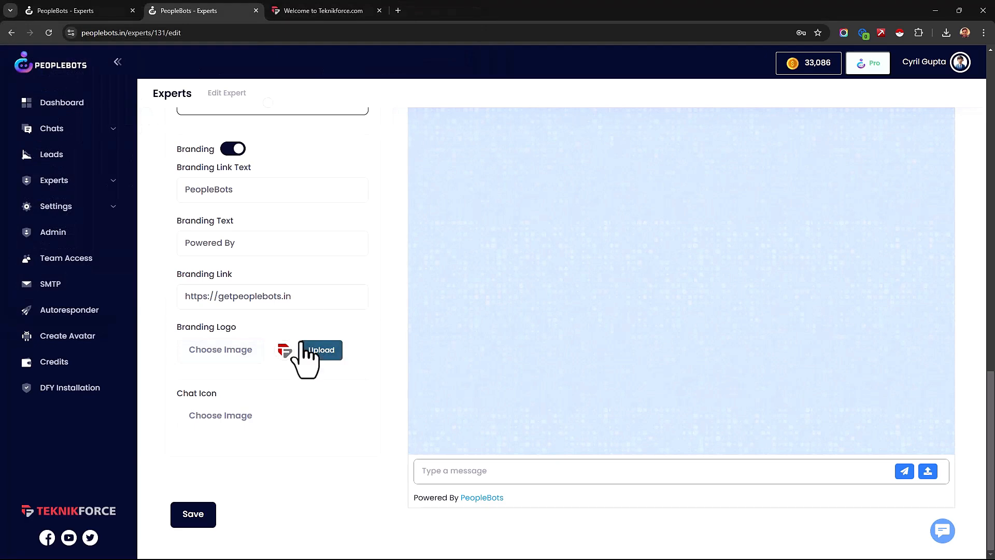
click(313, 355)
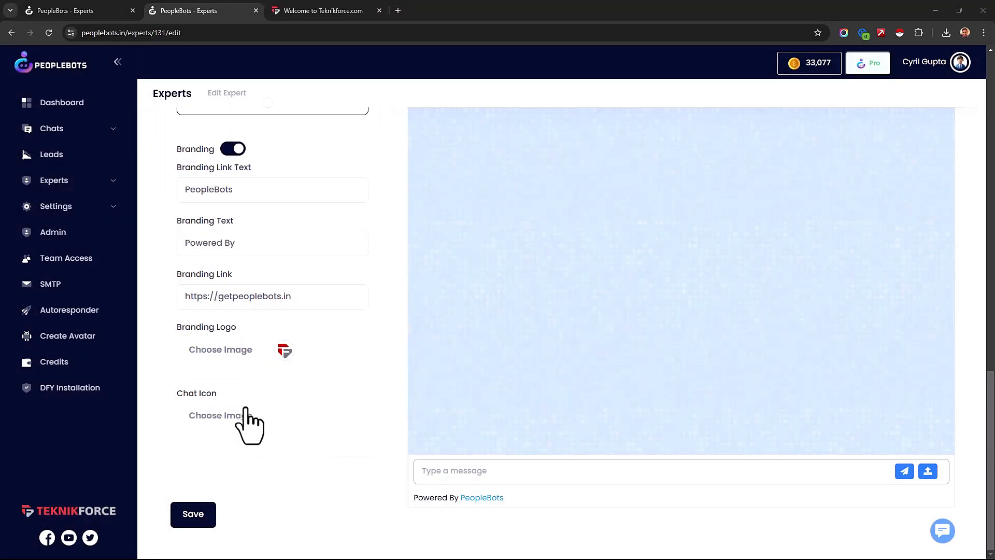
Upload the generated avatar image from Downloads as the chat icon and save the expert's changes.
click(224, 417)
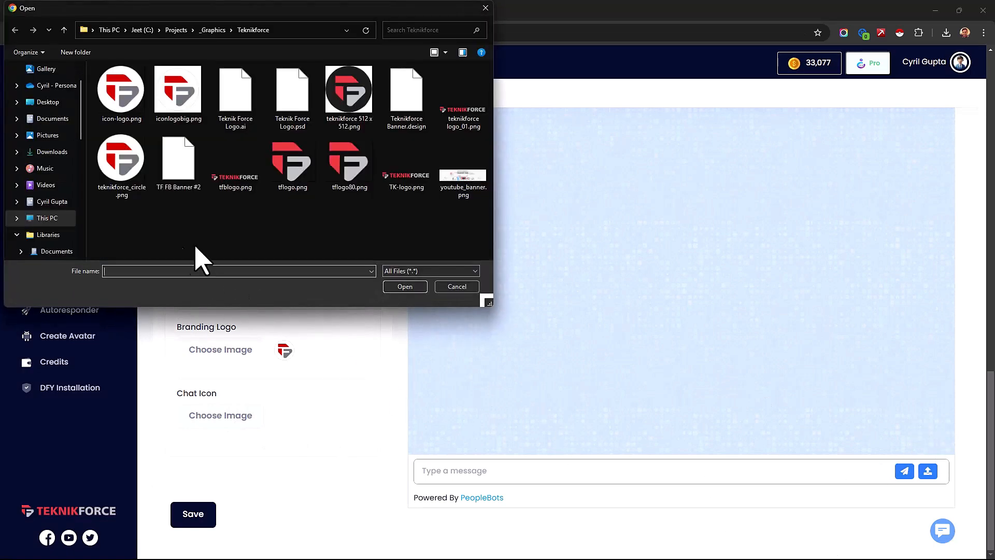
click(63, 157)
double_click(111, 121)
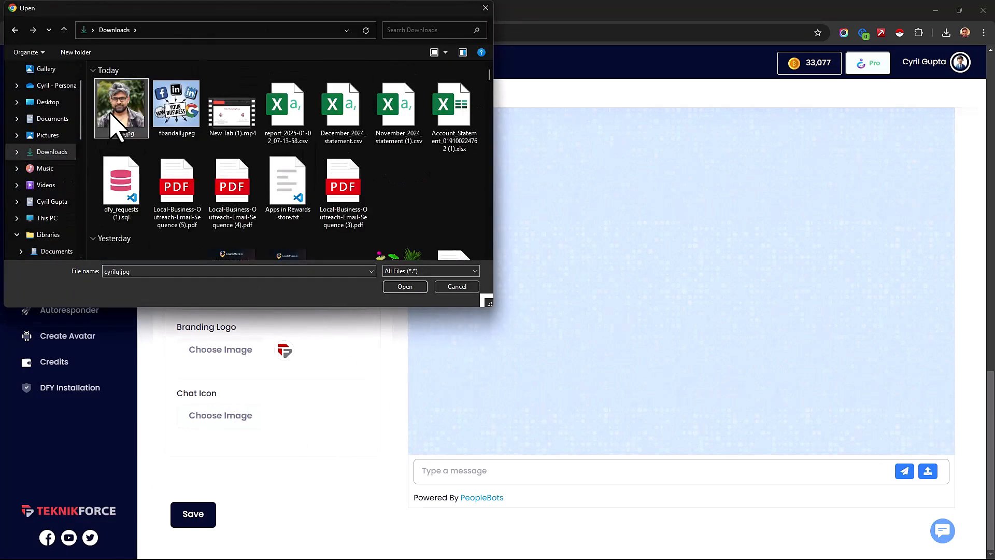
click(322, 414)
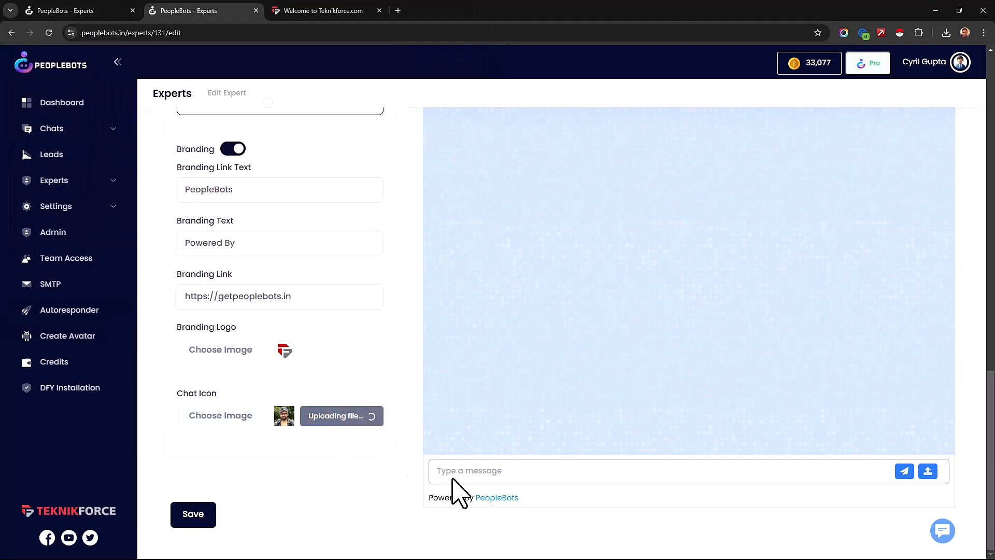
click(495, 363)
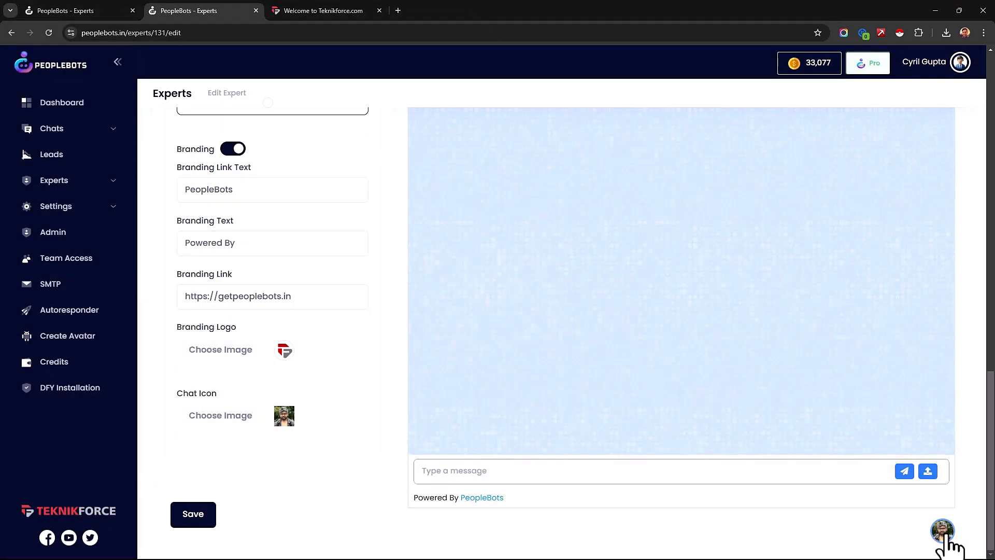
click(203, 516)
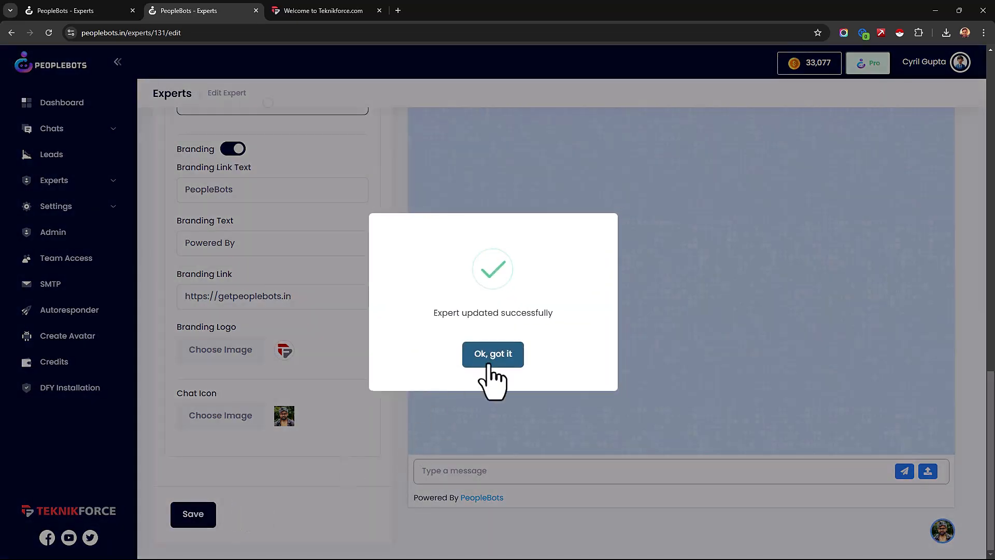
click(487, 357)
Return to the list of all experts and reopen the Sales expert with the generated avatar for editing.
click(58, 187)
click(65, 208)
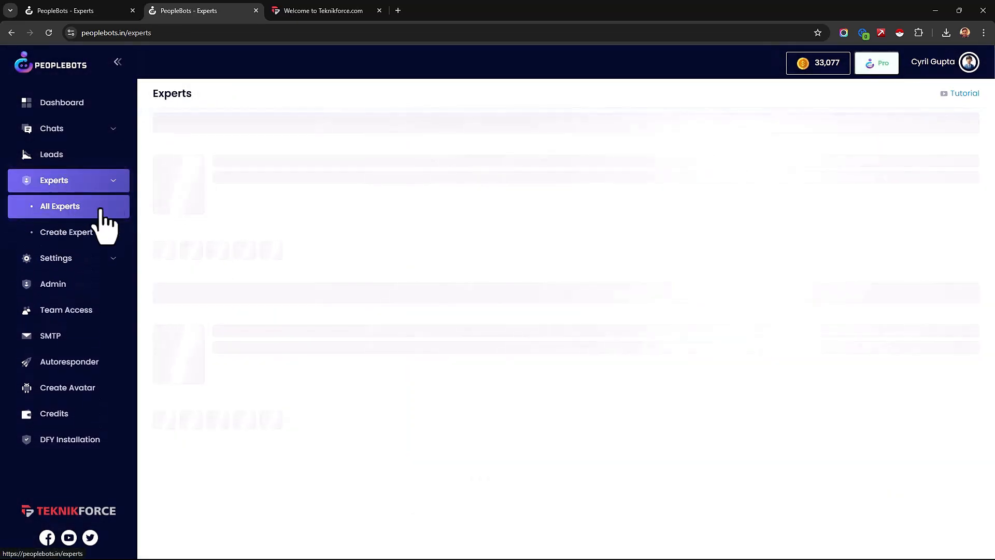
scroll(810, 377, down, 15)
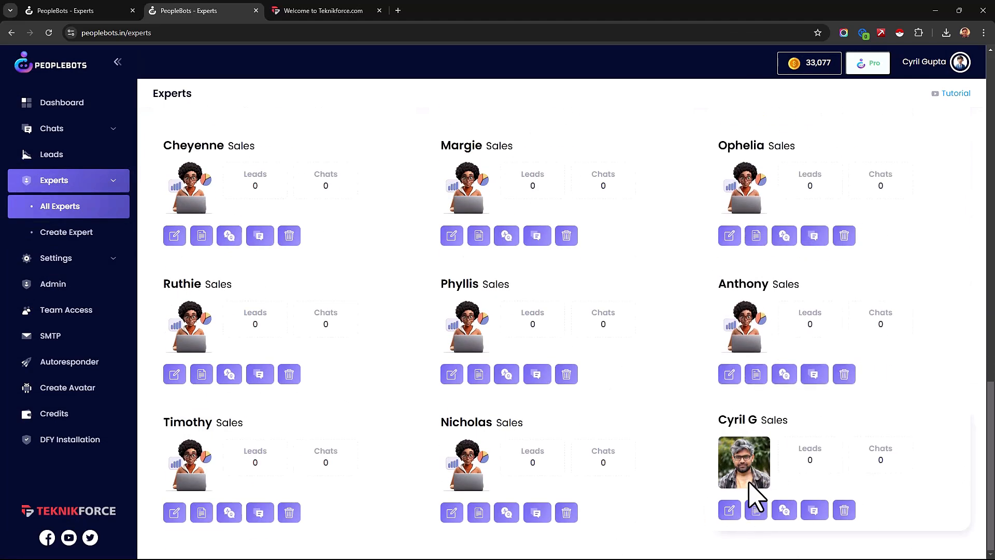
click(730, 509)
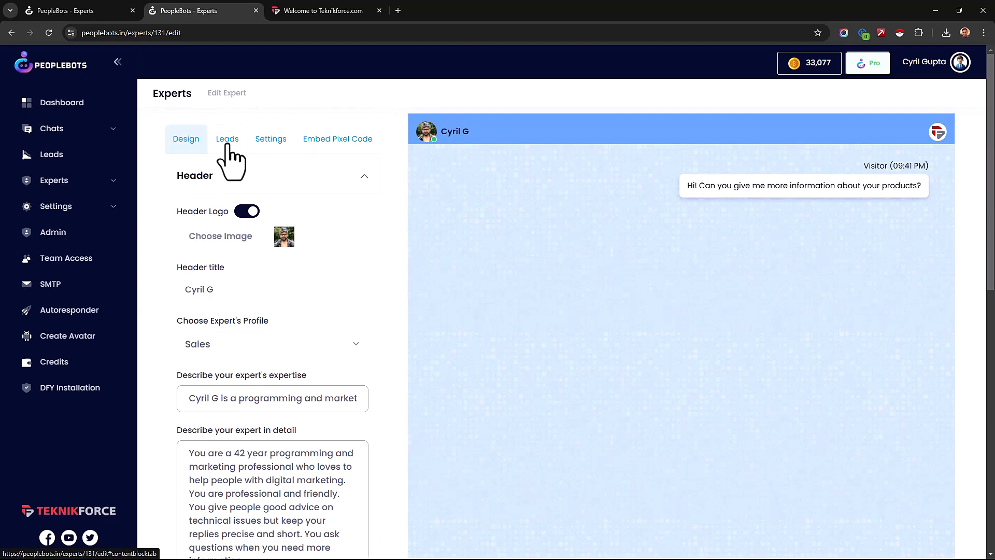
Enable voice chat in the expert's lead settings.
click(228, 146)
click(220, 176)
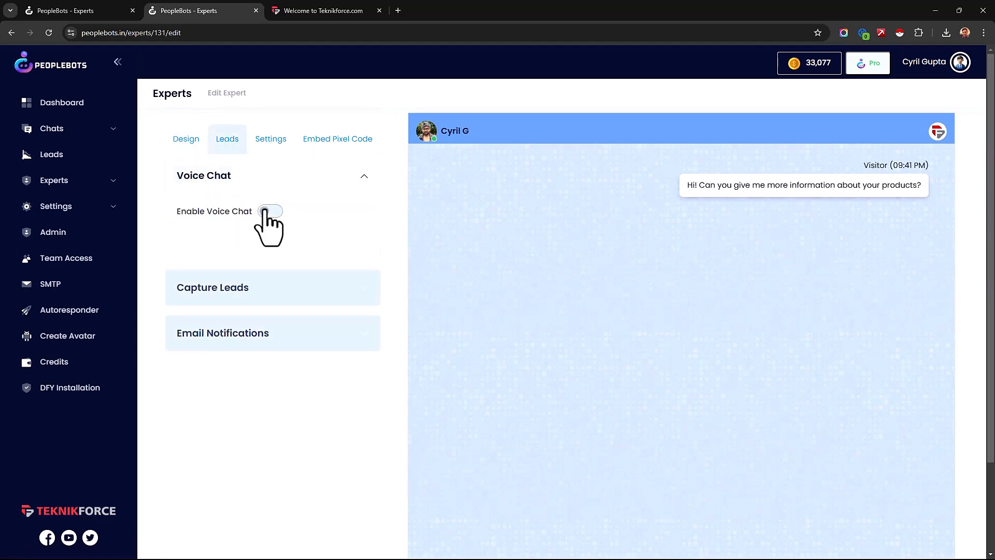
click(269, 211)
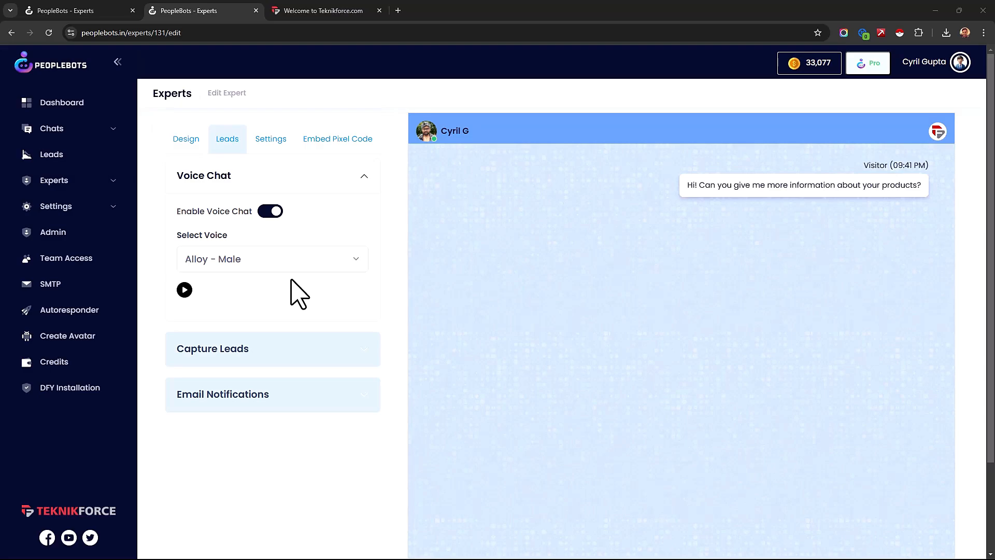
Switch to the Teknikforce website, look at the chatbot's voice chat mode, and close the chat widget.
click(349, 11)
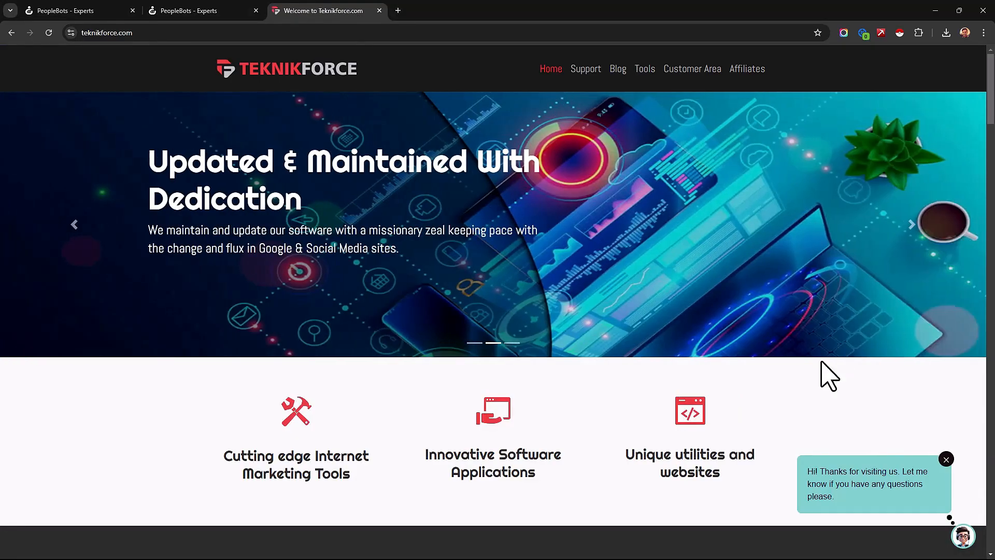
click(963, 536)
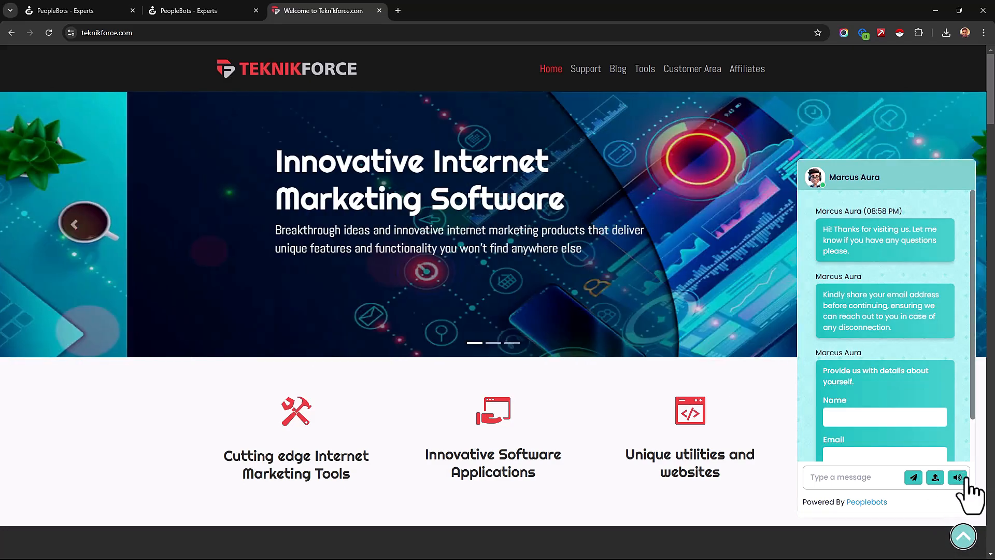
click(957, 477)
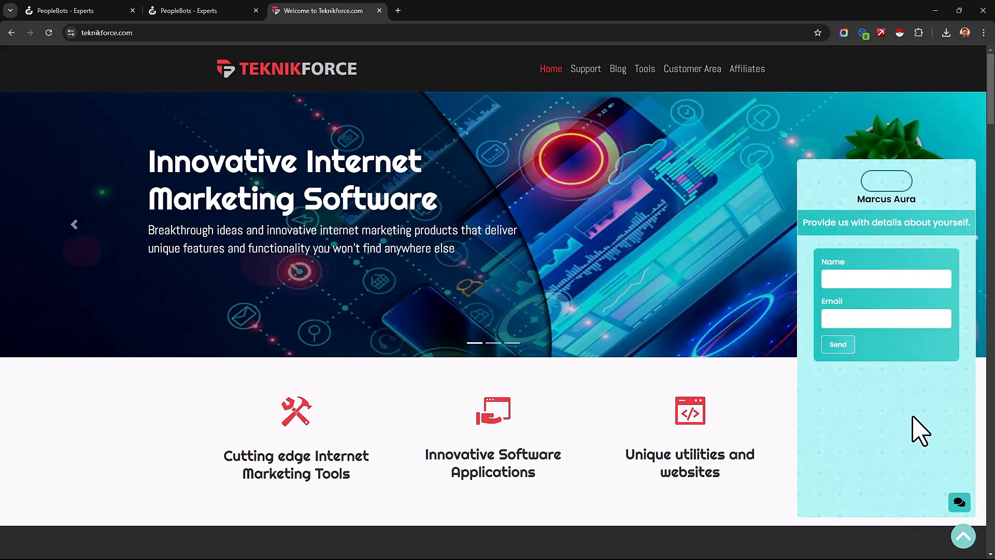
click(958, 502)
click(963, 539)
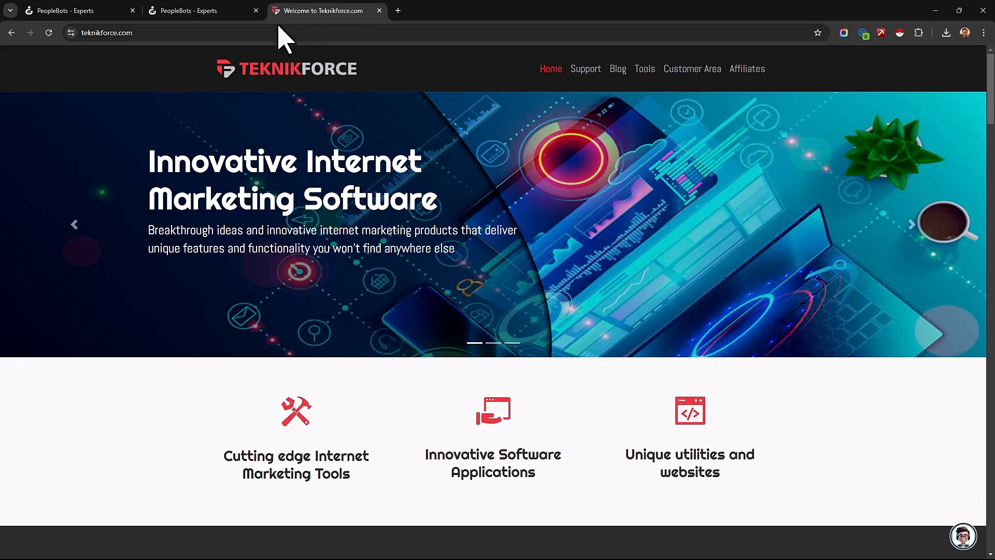
Return to the expert's voice chat settings and play samples of the Alloy - Male and Echo - Male voices.
click(232, 11)
click(205, 266)
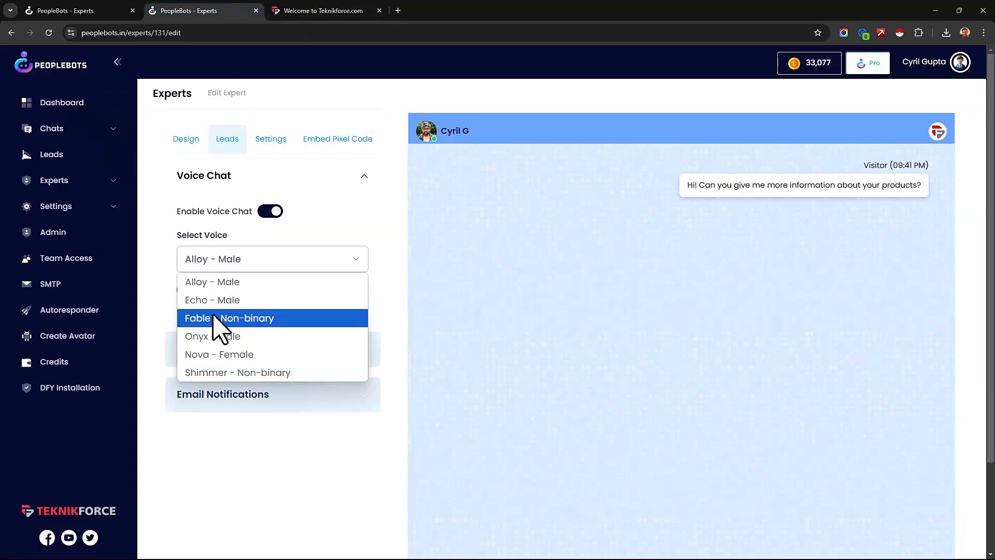
click(201, 284)
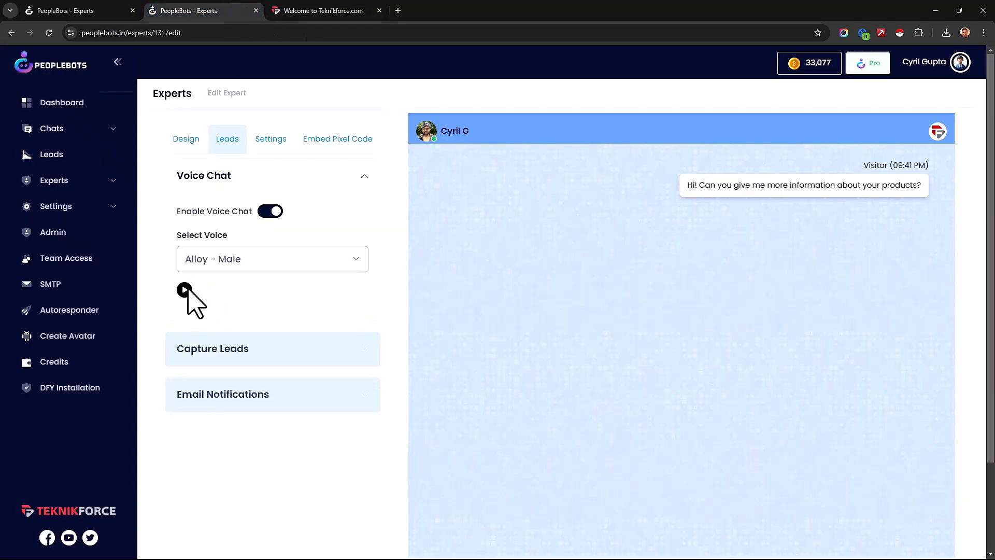
click(184, 291)
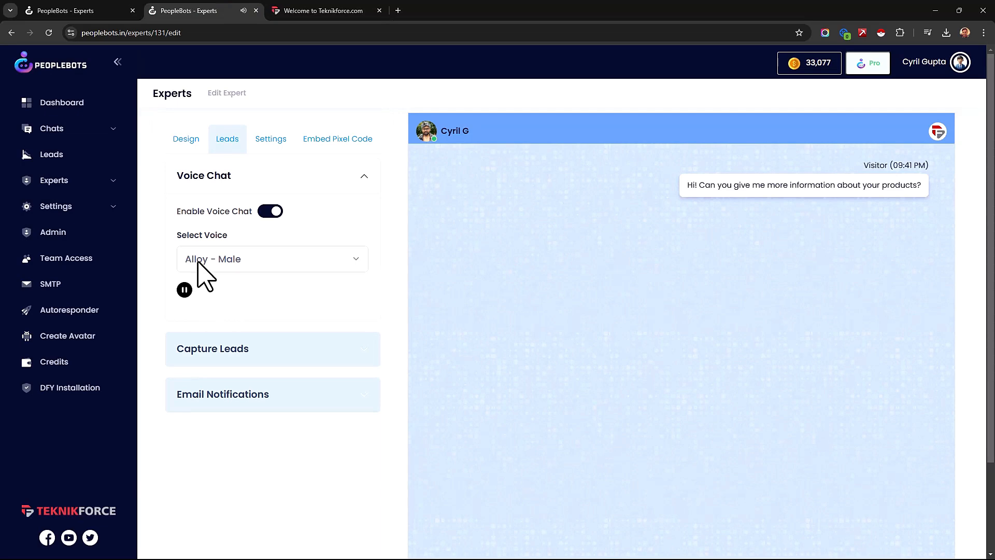
click(215, 262)
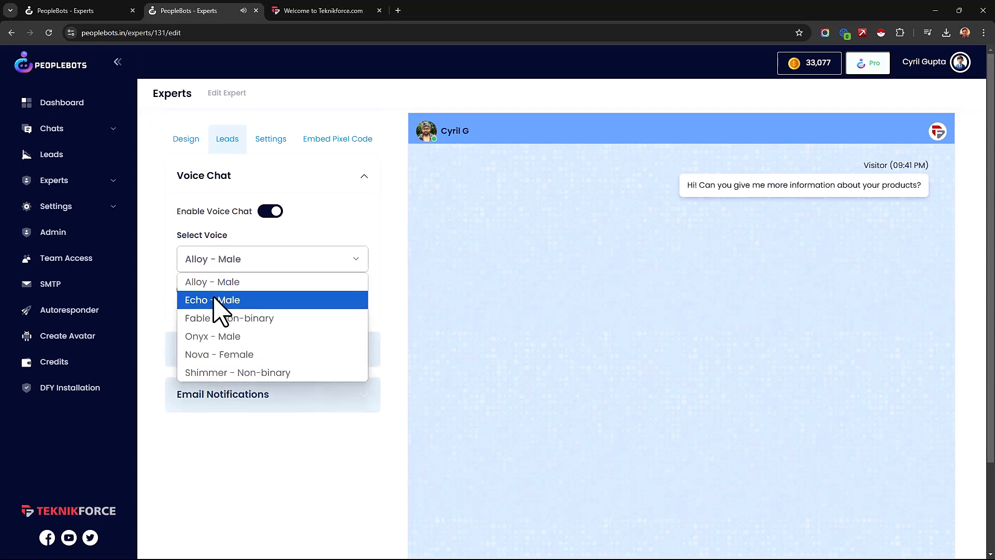
click(218, 298)
click(185, 290)
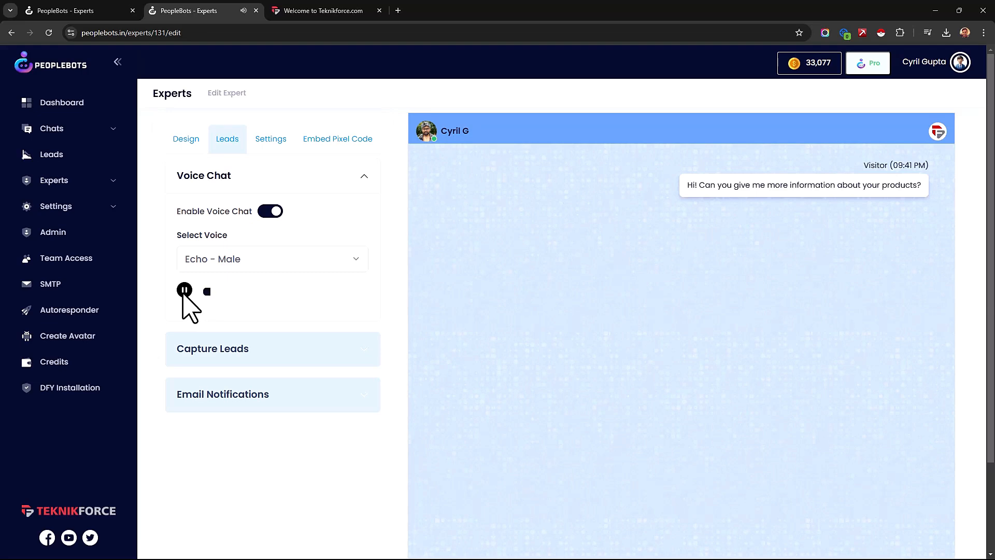
Play samples of the Fable - Non-binary and Nova - Female voices, and set the expert's voice back to Alloy - Male.
click(204, 265)
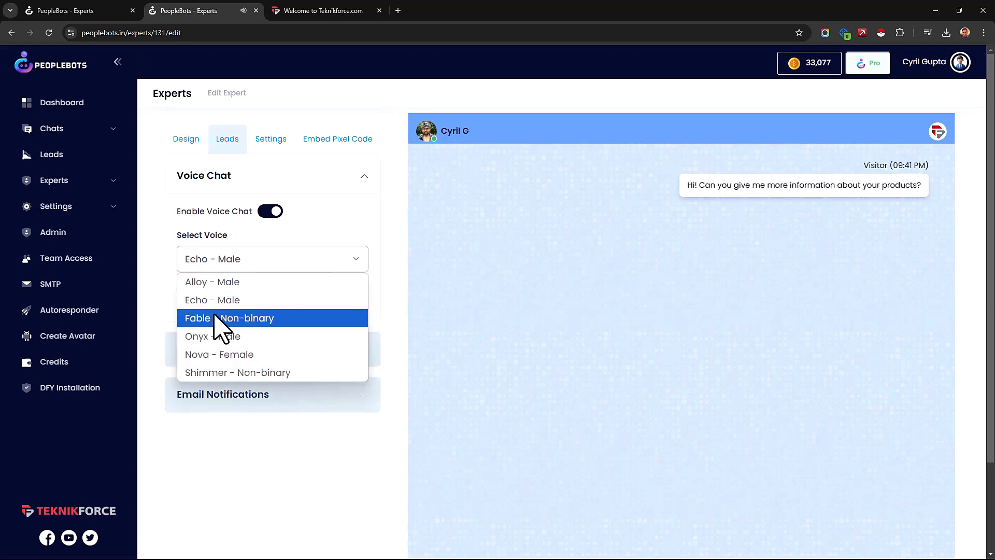
click(214, 318)
click(185, 291)
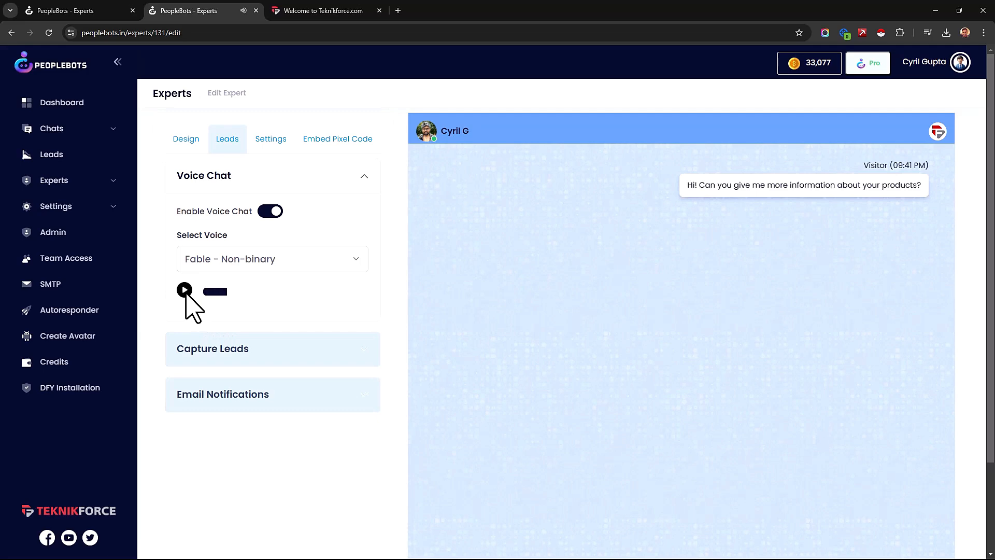
click(205, 266)
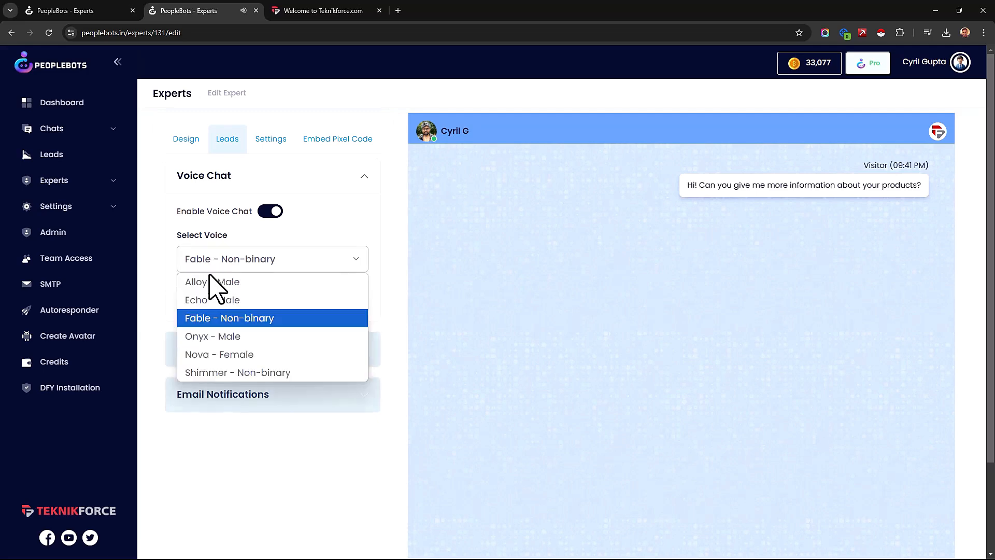
click(228, 356)
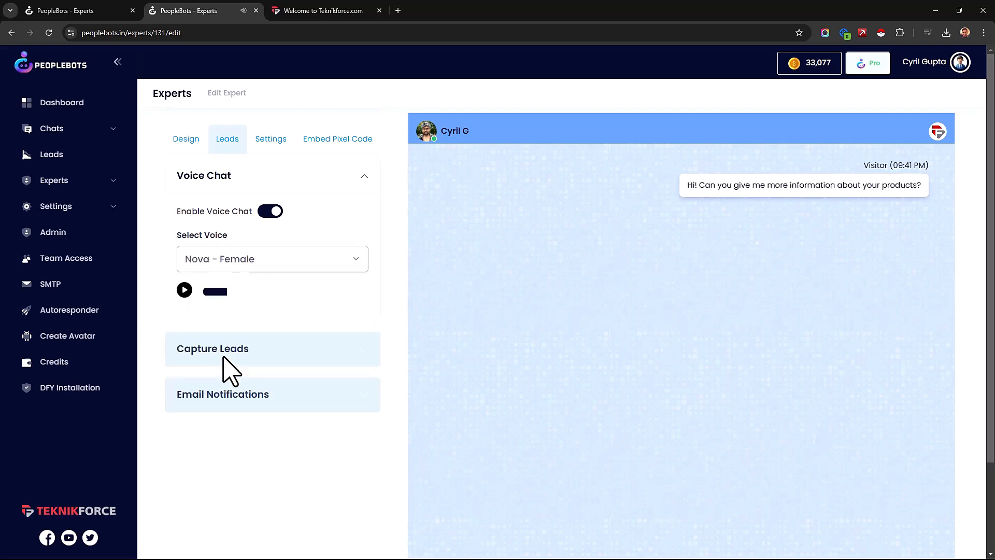
click(185, 291)
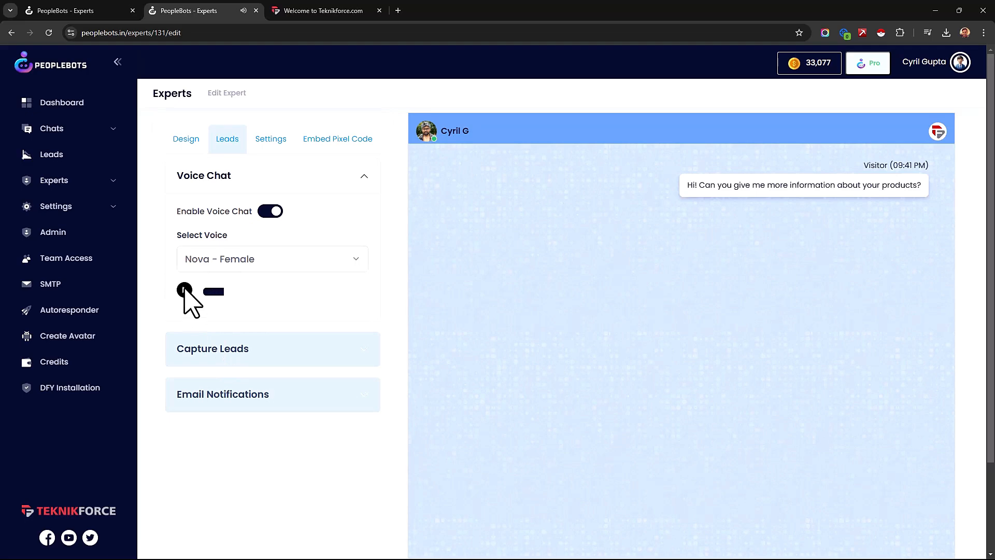
click(197, 266)
click(200, 278)
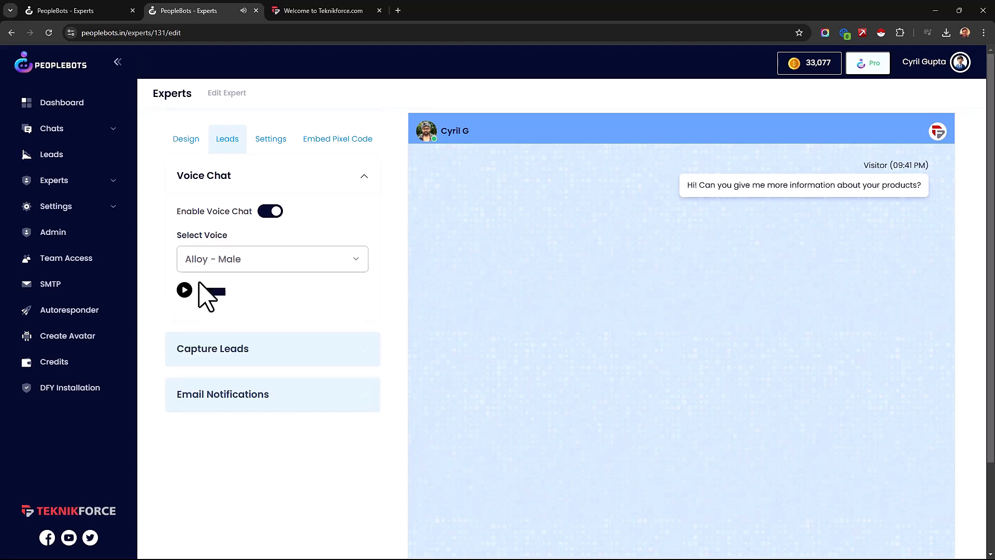
In the lead capture settings, try showing the lead magnet after 2 messages and finally set the value to 0.
click(243, 352)
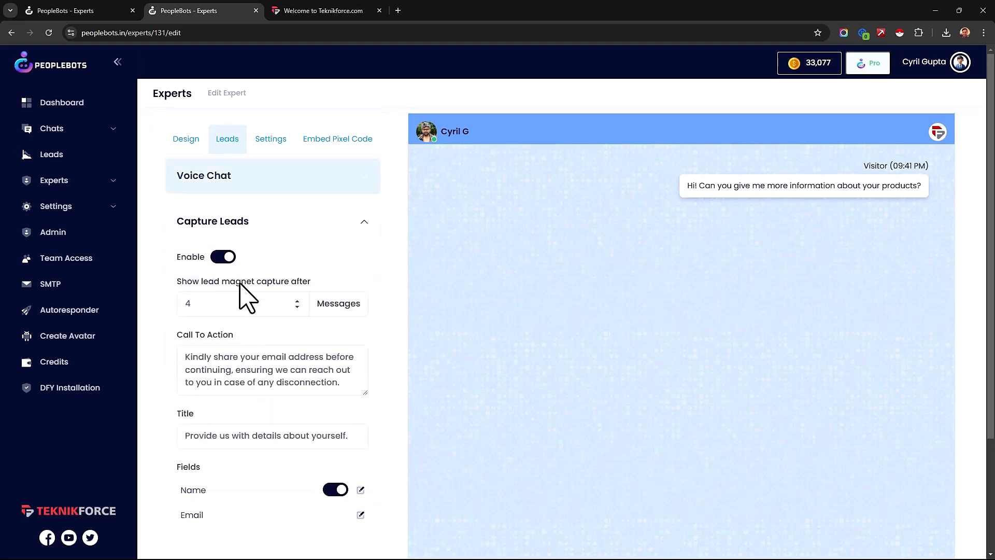
scroll(244, 332, down, 3)
scroll(254, 348, up, 1)
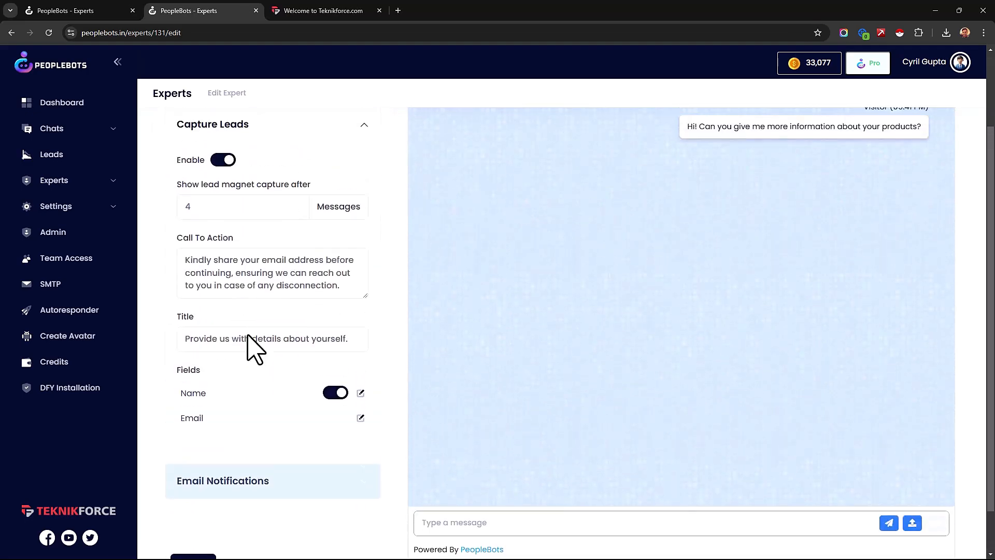
click(340, 10)
click(214, 9)
drag(194, 206, 178, 206)
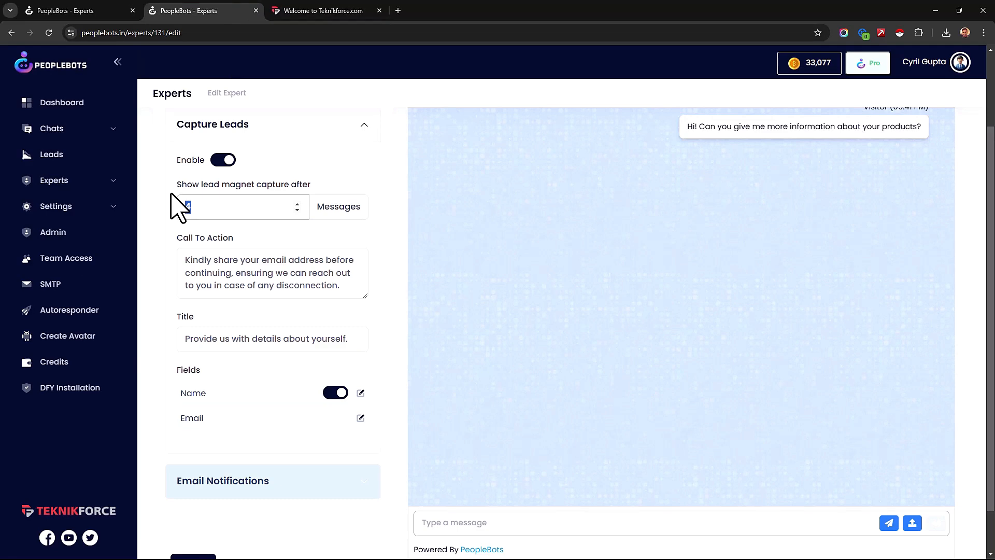
key(BackSpace)
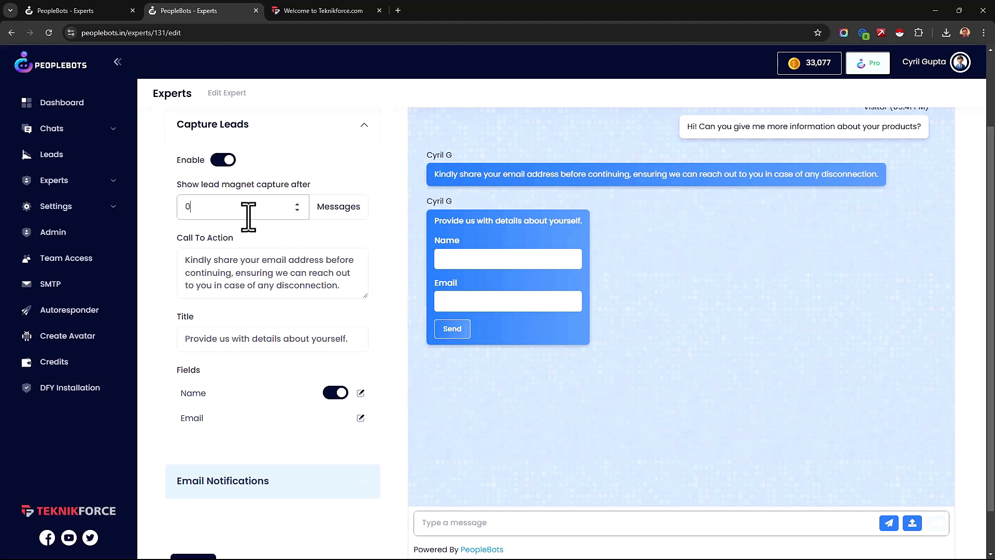
text(2)
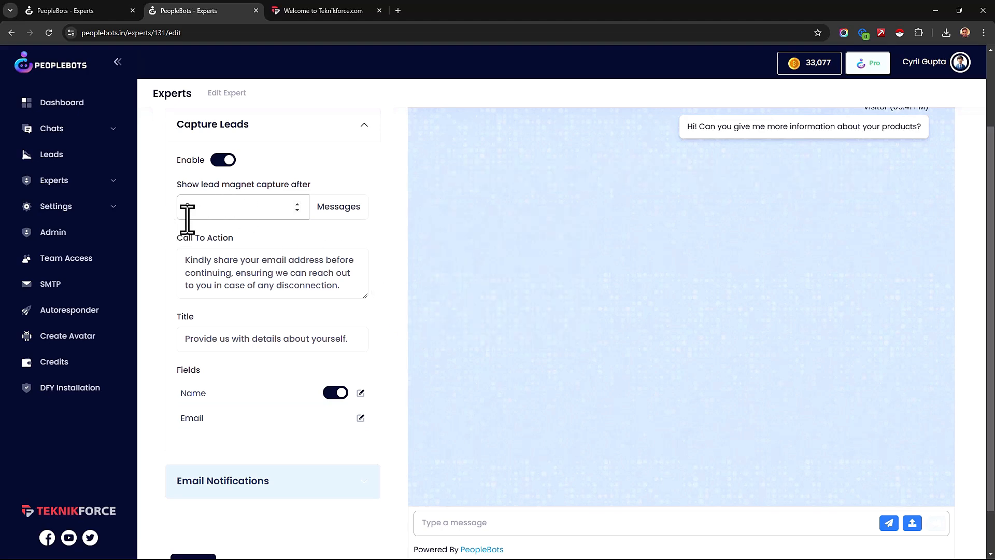
scroll(696, 419, up, 2)
scroll(691, 413, down, 3)
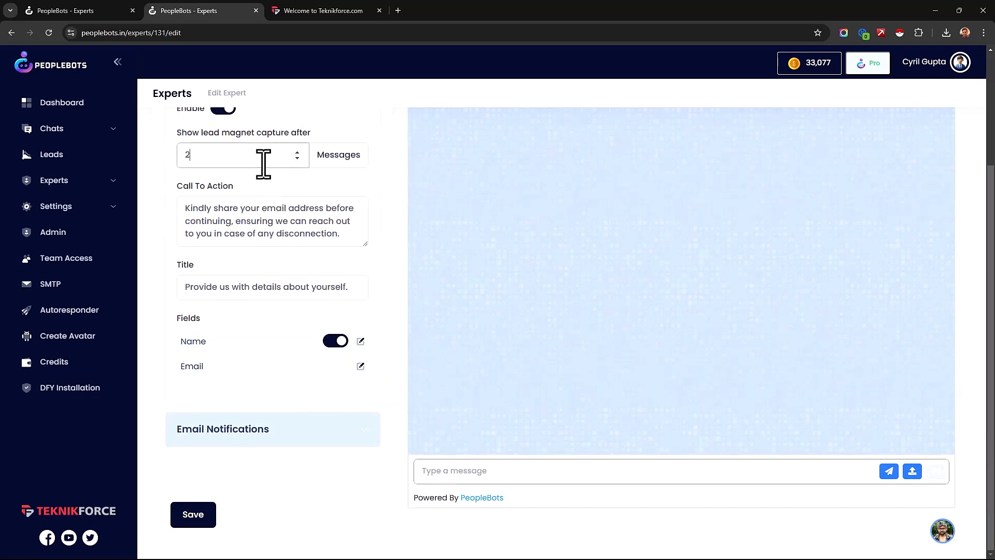
drag(263, 164, 167, 178)
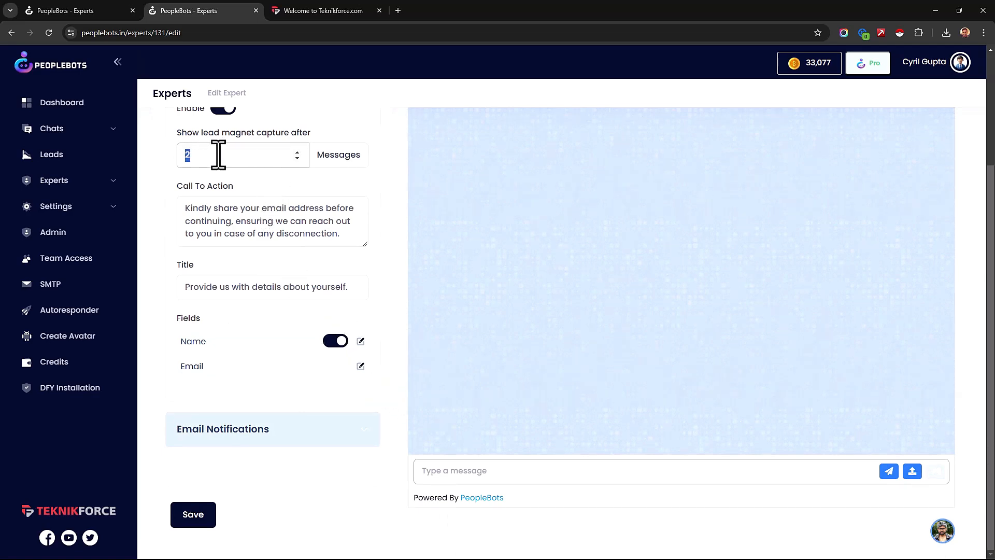
text(0)
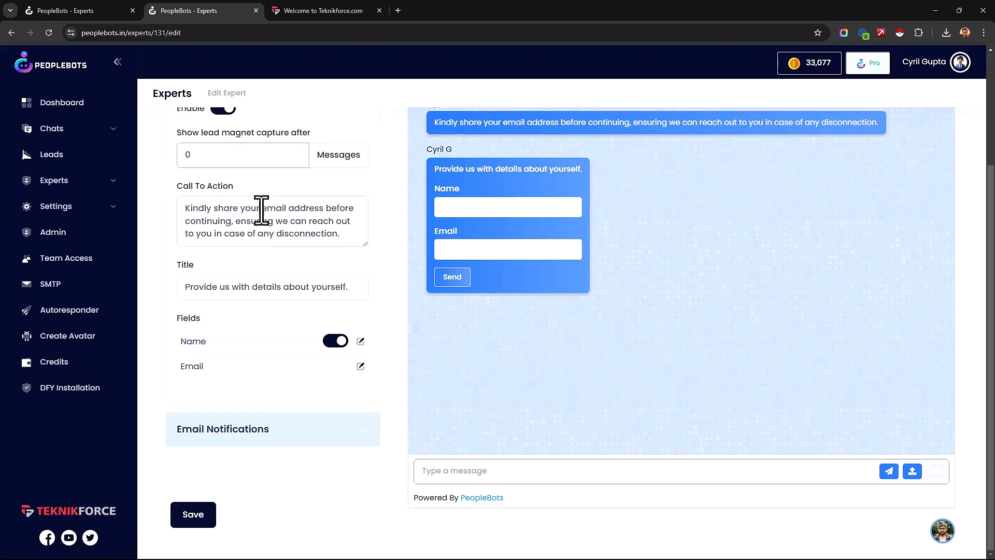
Review the form's call to action and title, and try the lead form without the Name field before restoring it.
drag(261, 210, 332, 234)
drag(204, 288, 330, 288)
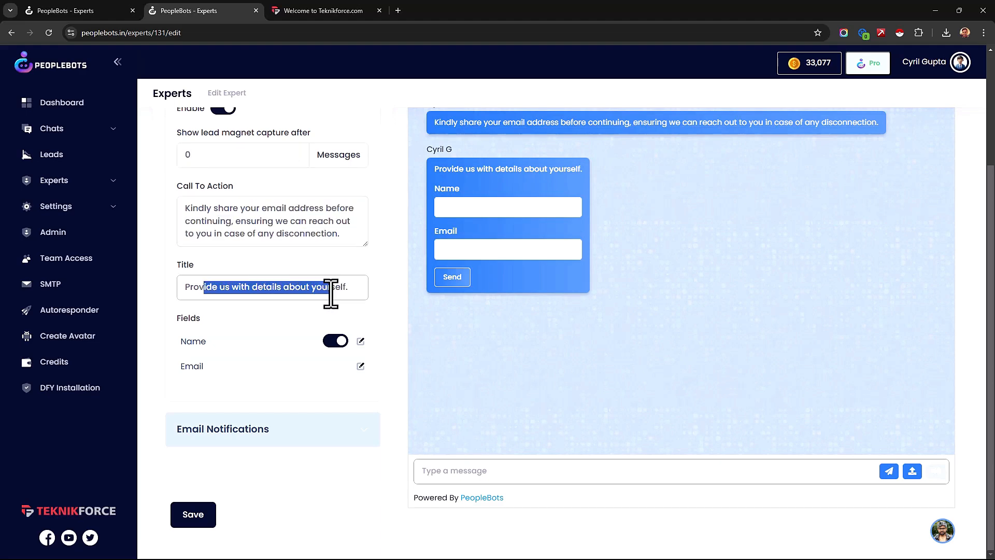
click(336, 341)
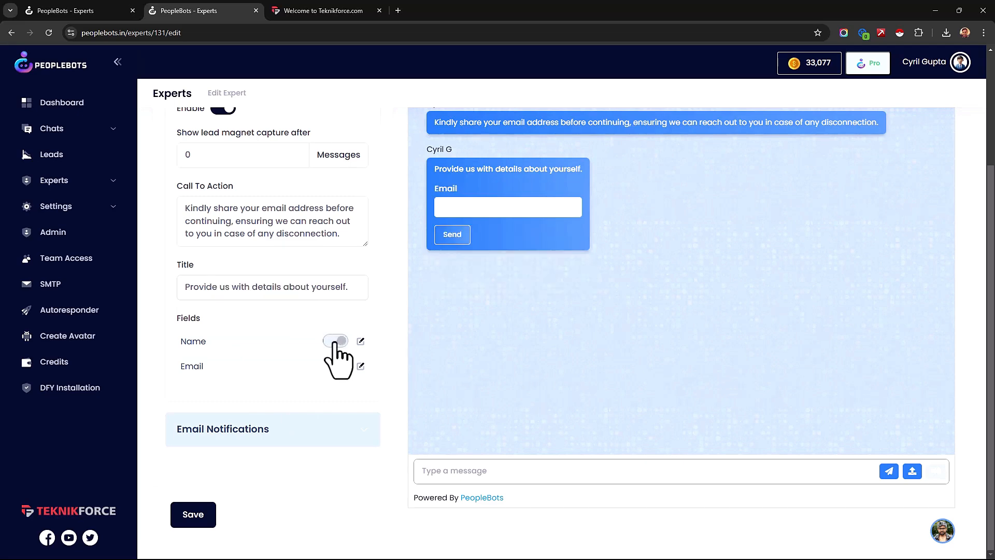
click(334, 341)
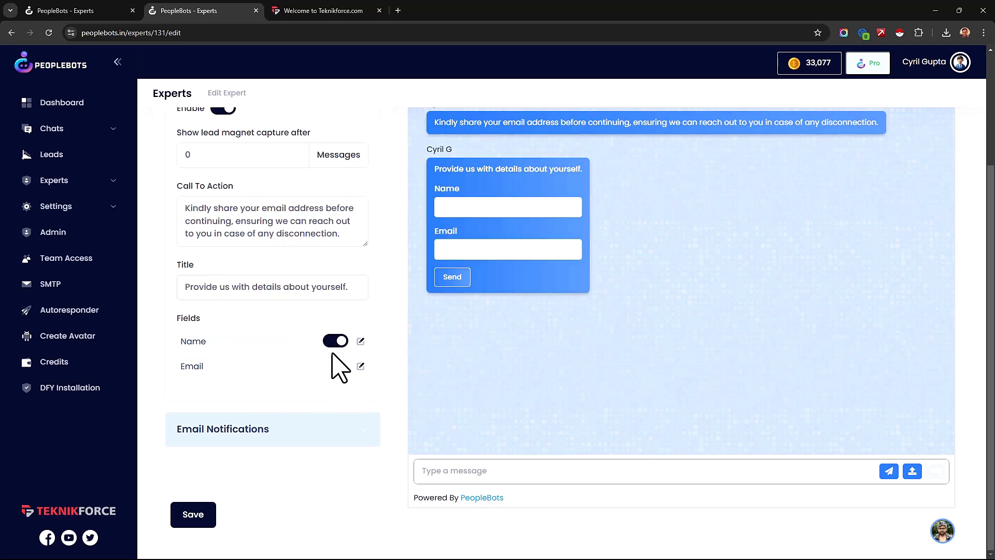
Open the email notification settings and try the options for sending chat transcripts to the admin and the user.
click(336, 435)
scroll(334, 438, down, 2)
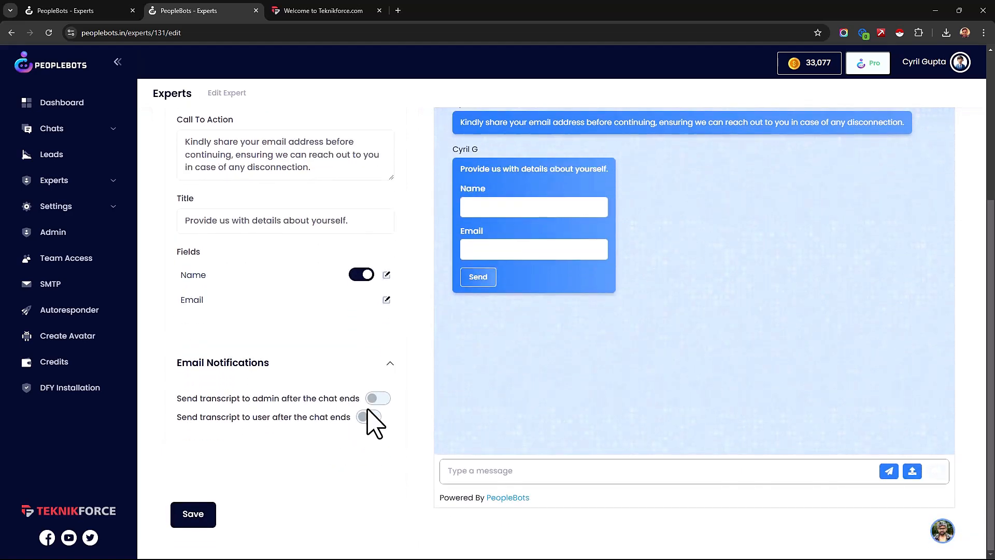
click(377, 398)
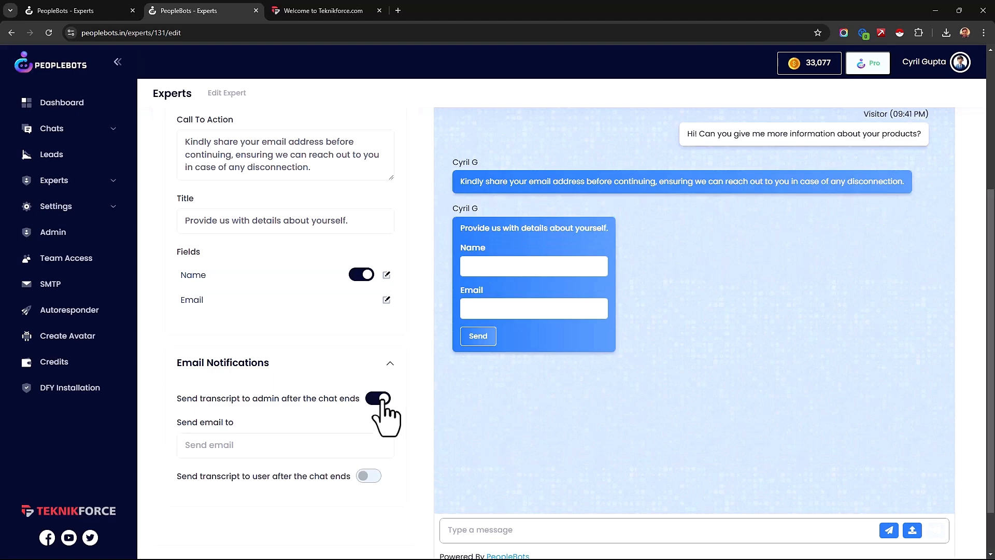
click(377, 399)
click(372, 418)
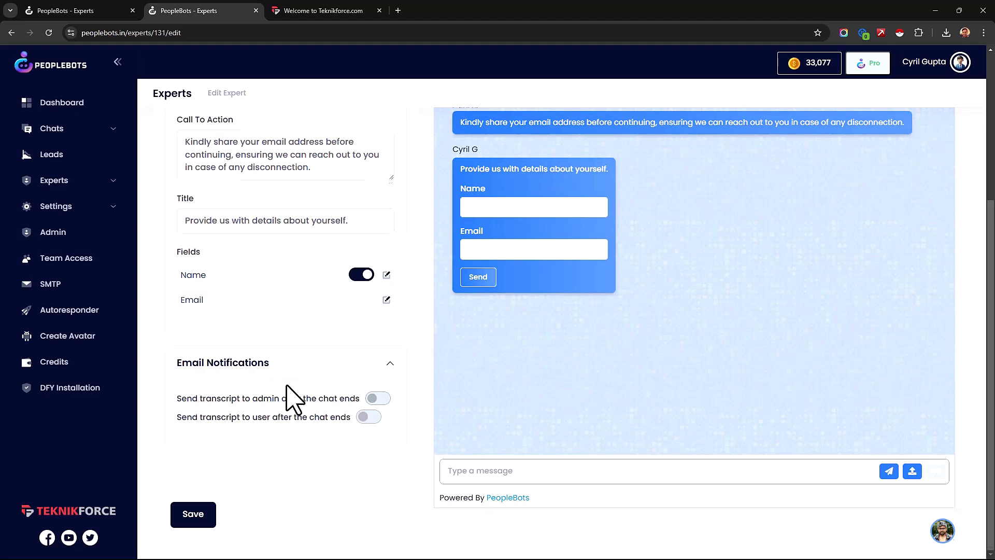
Open the expert's general chat settings and toggle the option that lets visitors request a person chat.
scroll(289, 397, up, 4)
click(268, 143)
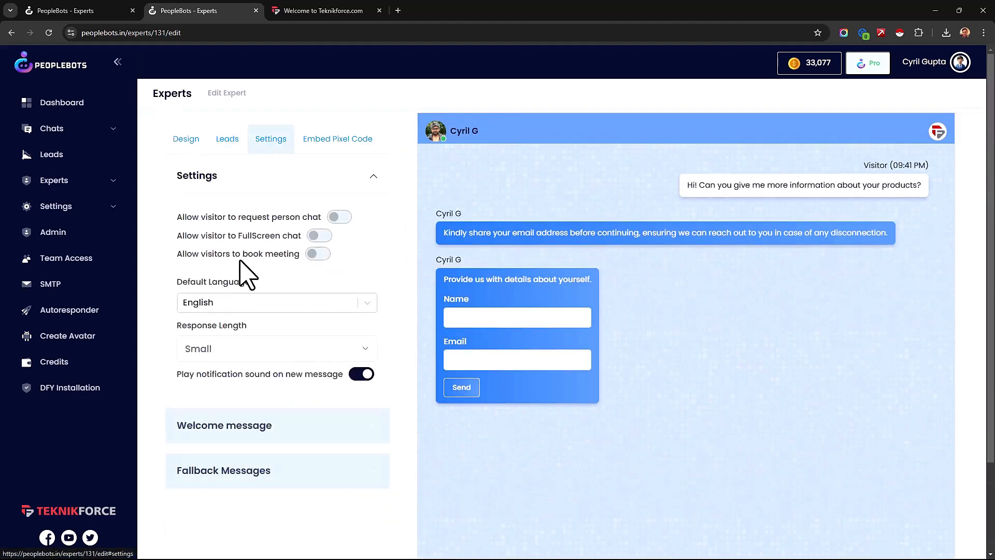
click(341, 222)
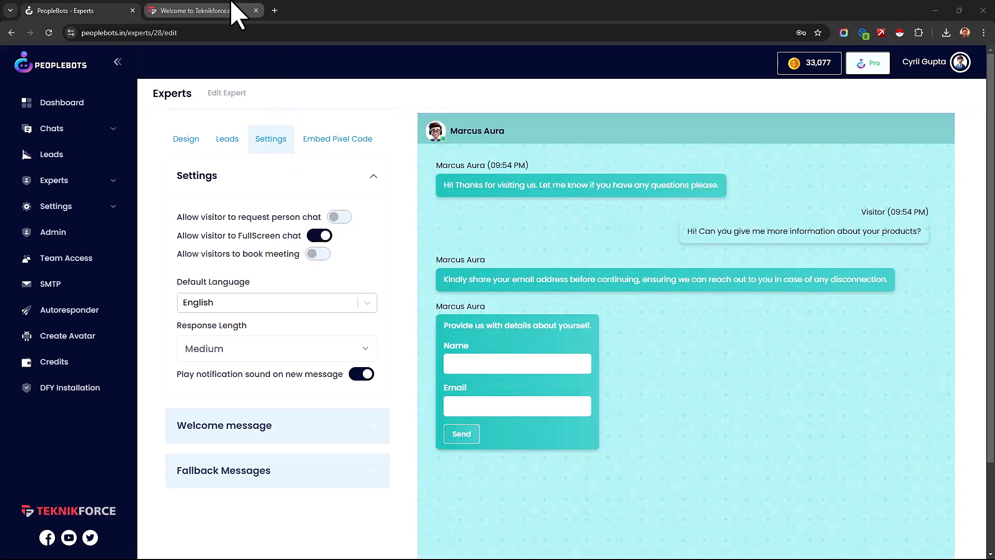
Allow visitors to book meetings in the settings of the Teknikforce website's expert.
click(255, 10)
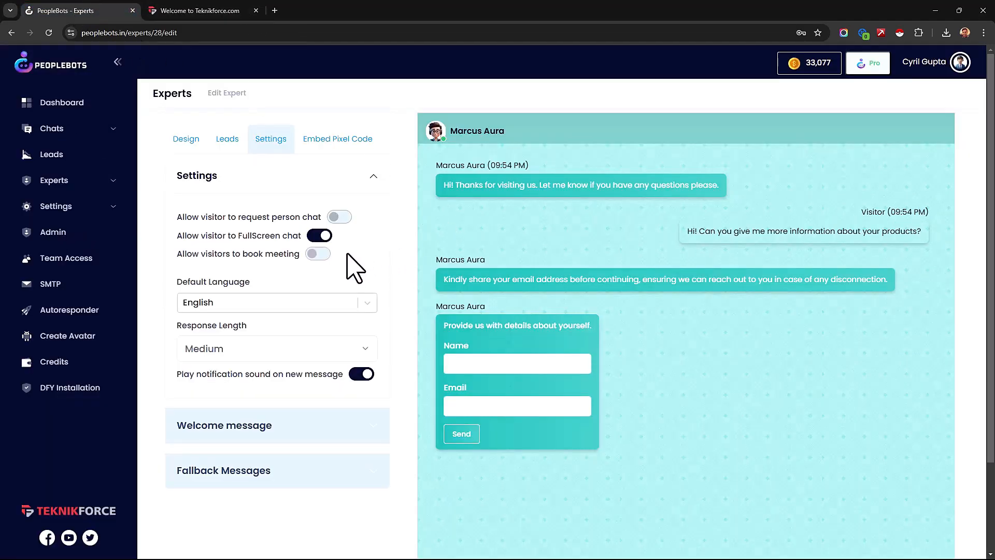
click(320, 254)
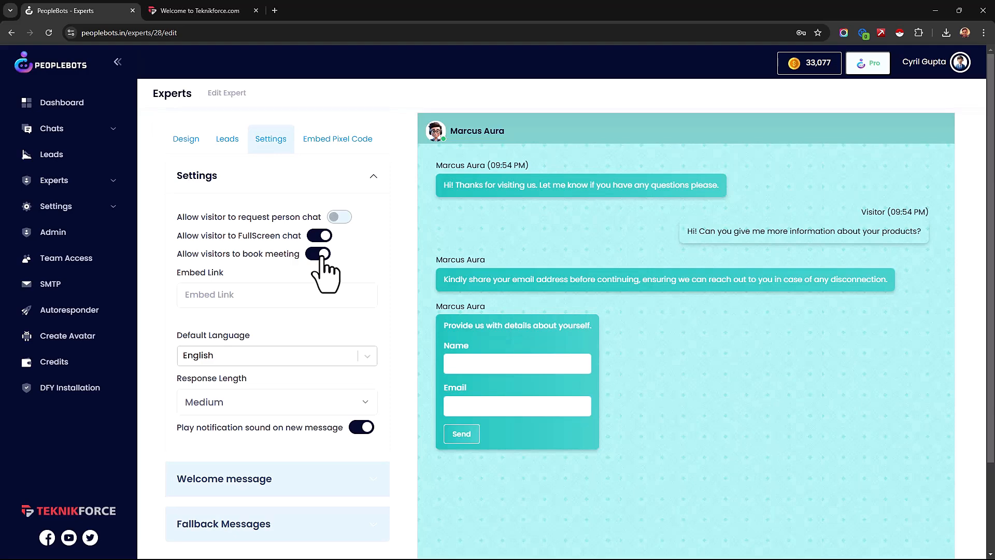
Turn off meeting booking for visitors and review the languages offered as the expert's default language.
click(322, 255)
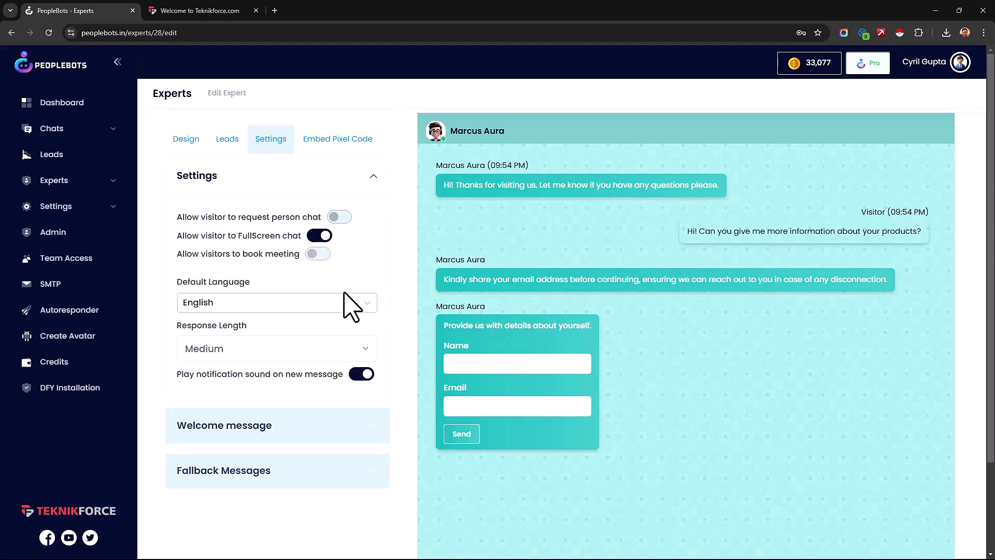
click(353, 303)
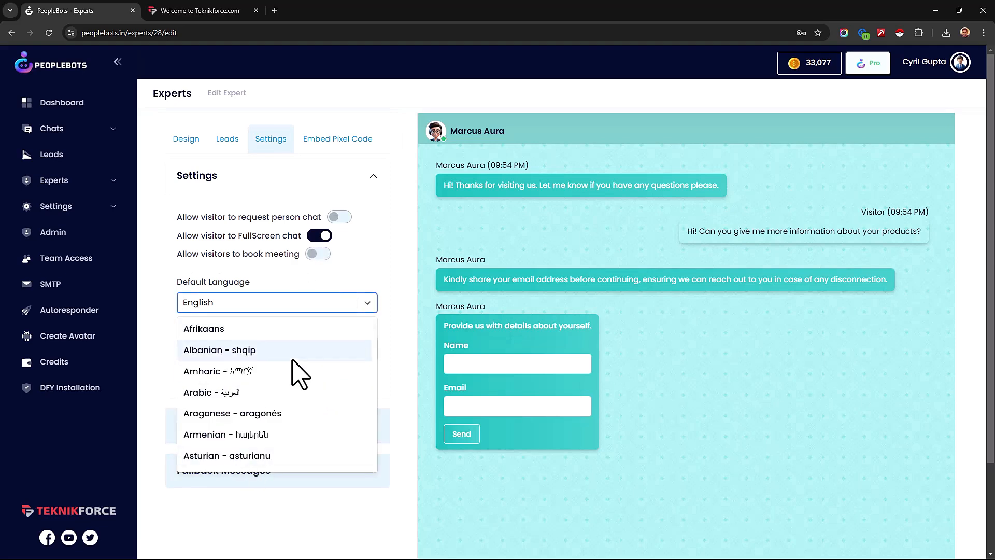
scroll(296, 413, down, 10)
scroll(298, 417, down, 1)
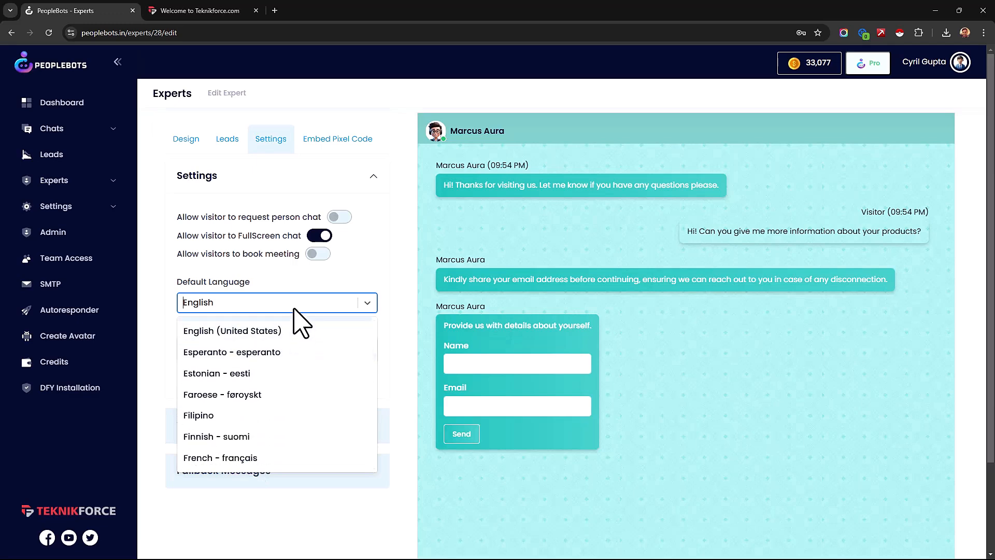
click(294, 308)
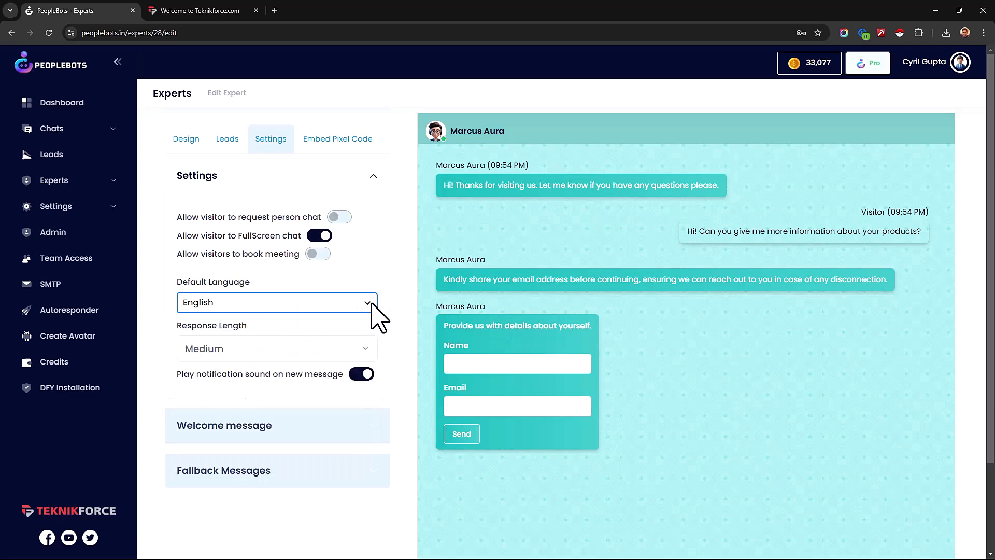
click(356, 302)
click(357, 303)
Review the response length choices, then switch the new-message notification sound off and back on.
click(258, 354)
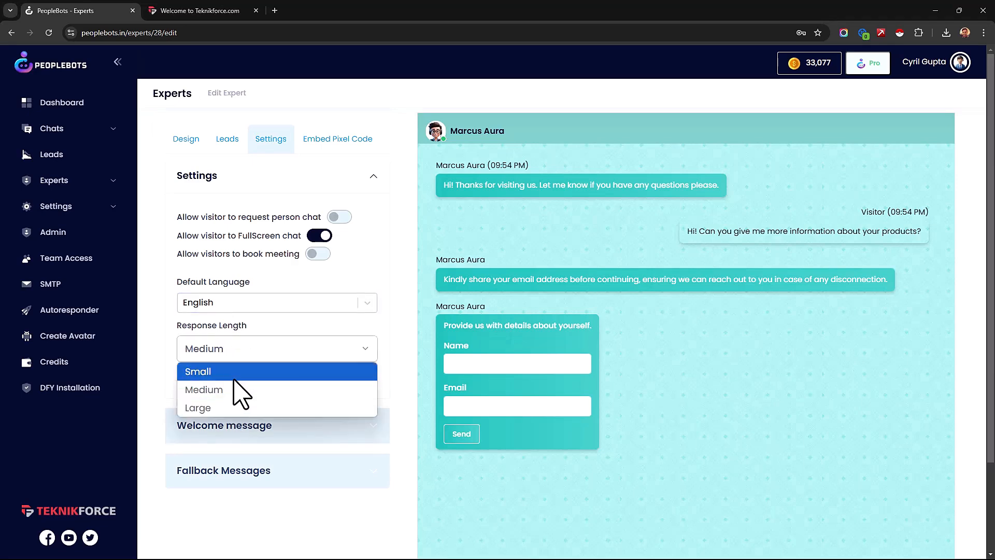
scroll(355, 285, down, 2)
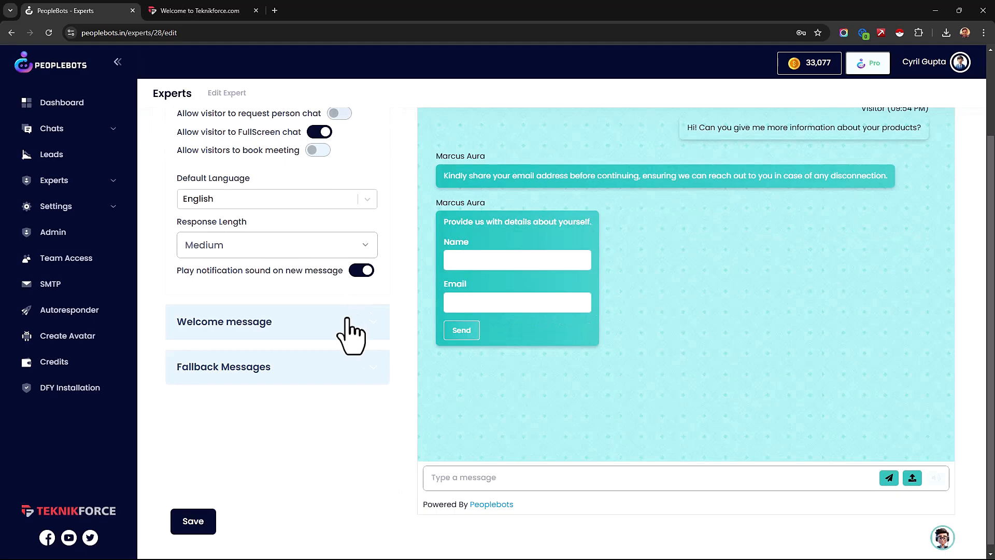
click(362, 271)
click(363, 272)
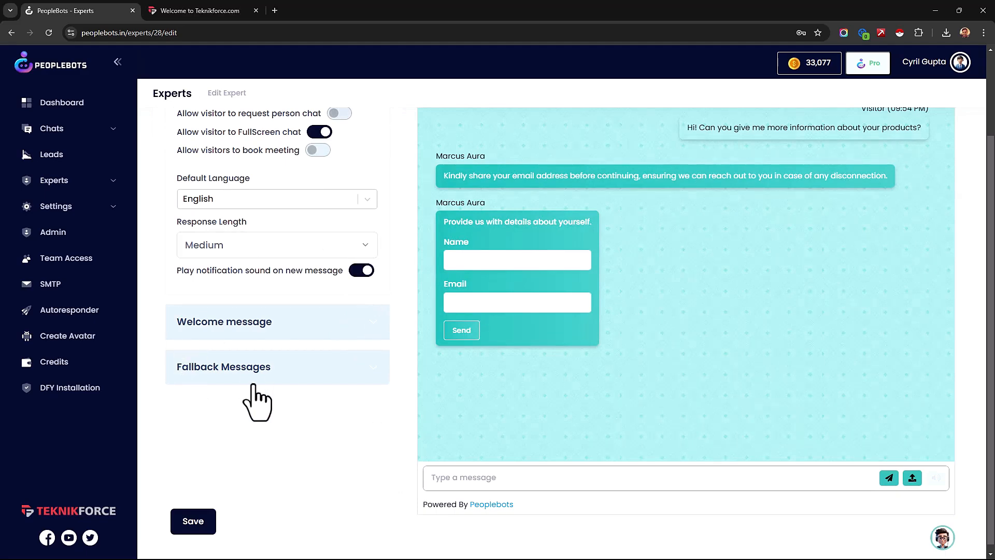
Open the welcome message settings and review the greeting text and the delay before the conversation is initiated.
click(301, 322)
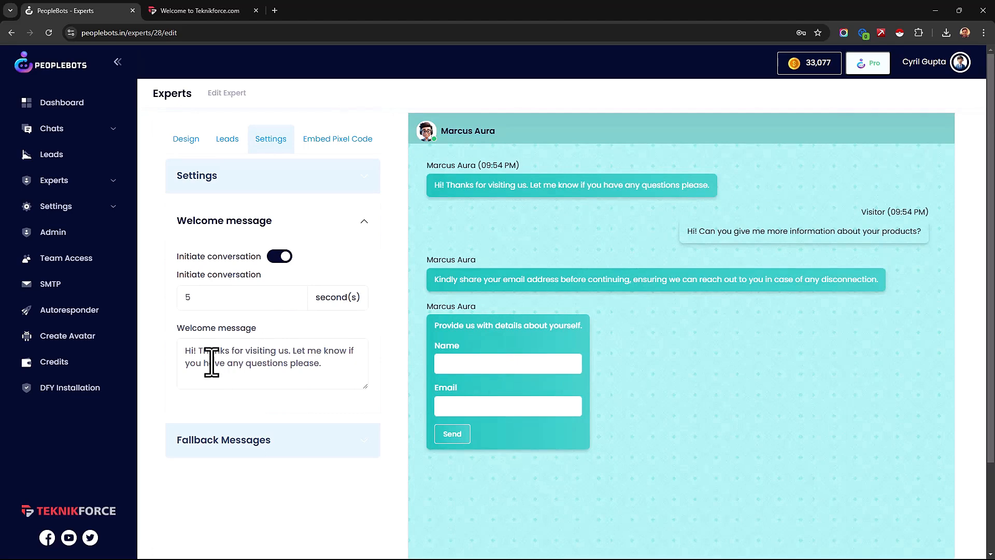
drag(214, 361, 239, 383)
click(236, 376)
drag(258, 304, 102, 326)
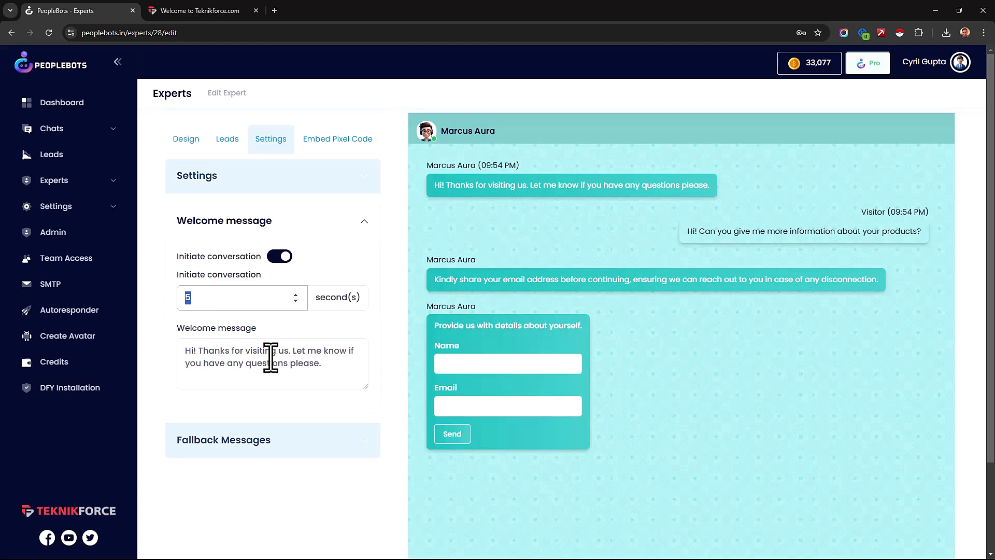
Open the fallback messages and enlarge the fallback response field to read its full text.
click(291, 449)
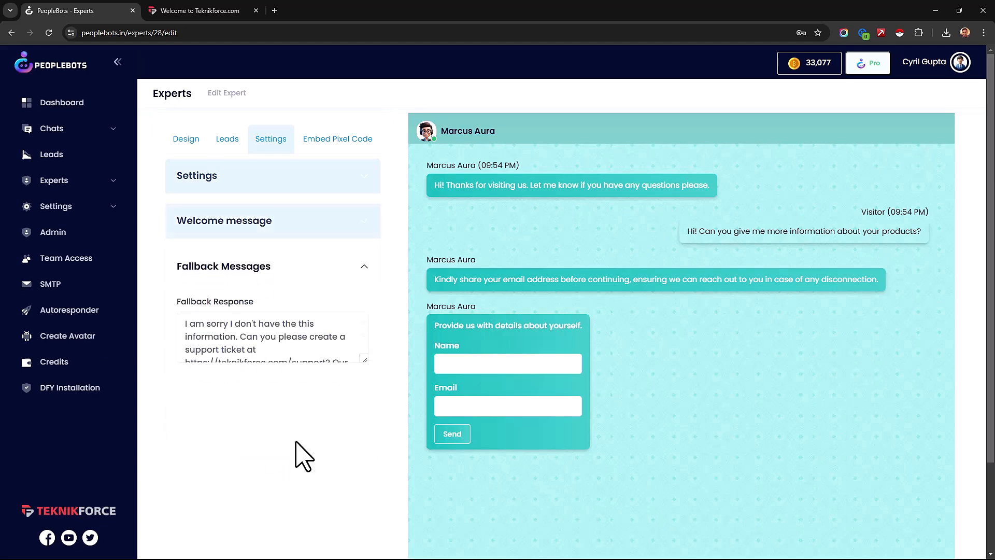
drag(363, 358, 365, 439)
drag(322, 408, 174, 327)
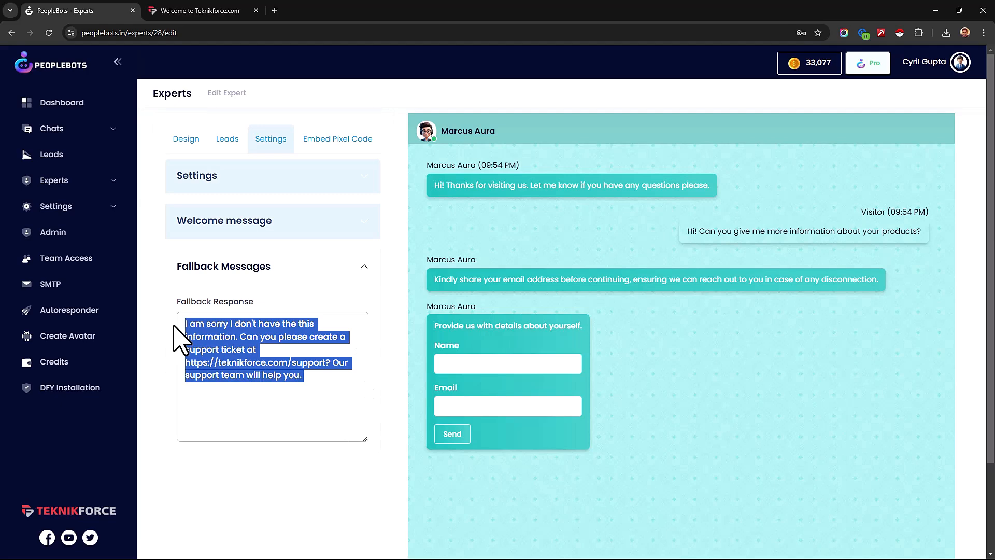
click(296, 362)
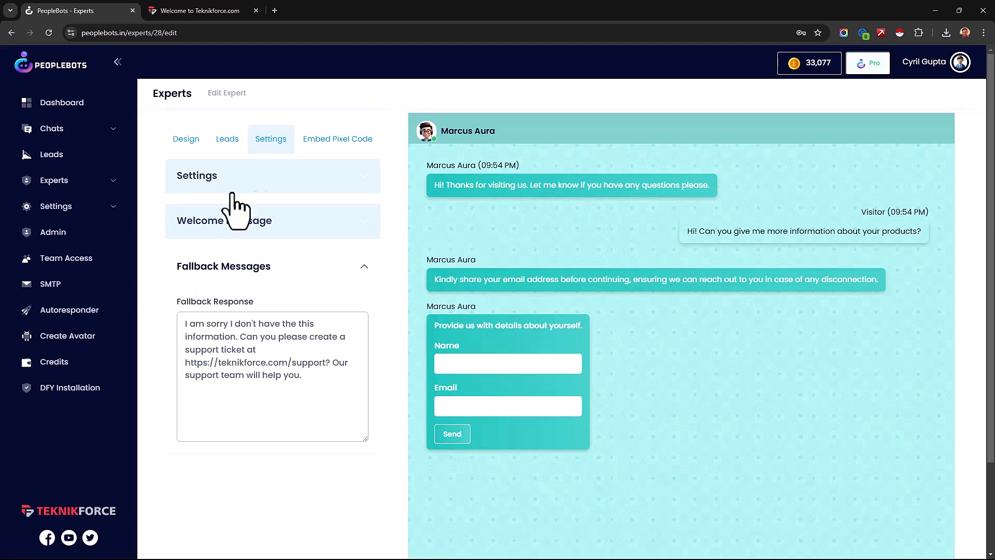
Open the expert's embed options and review the popup pixel code and the full screen embed code.
click(355, 144)
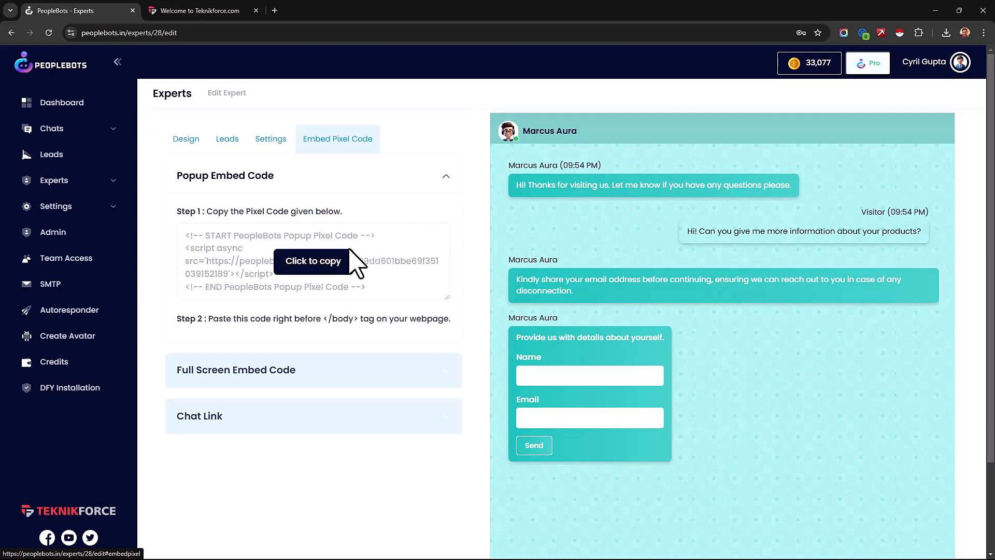
click(358, 262)
click(510, 360)
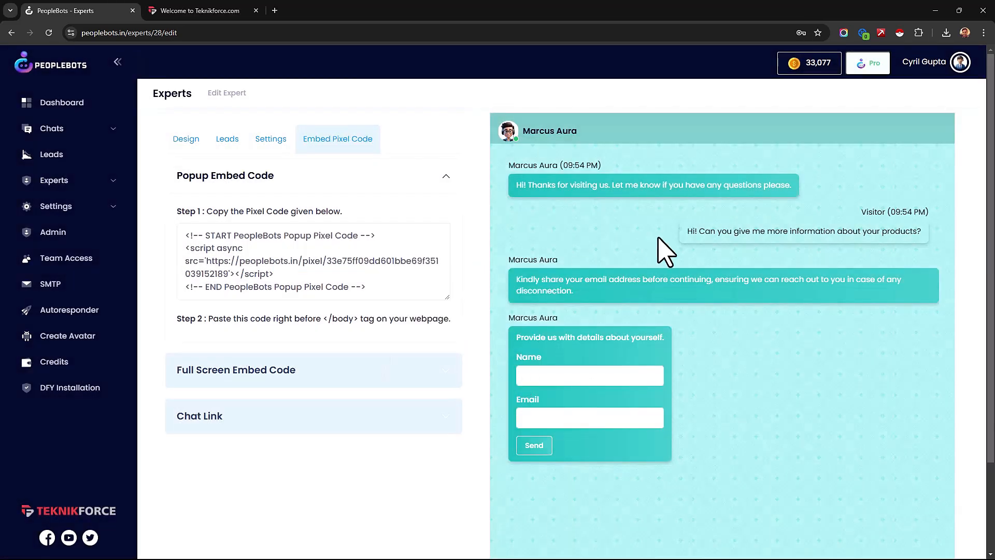
click(327, 376)
scroll(235, 425, down, 3)
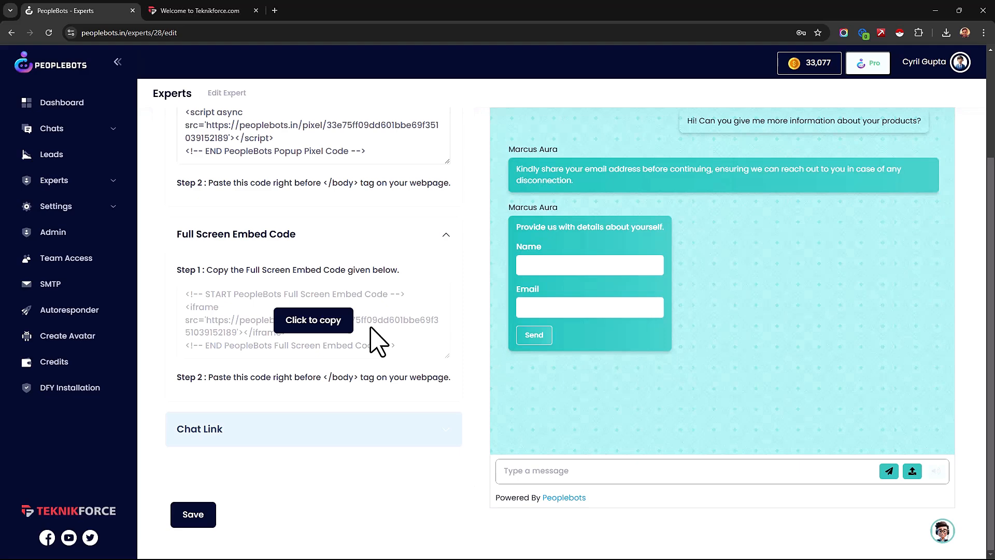
Open the expert's direct chat link in a new tab, view the full-page chat, and return to the expert's edit page.
click(366, 438)
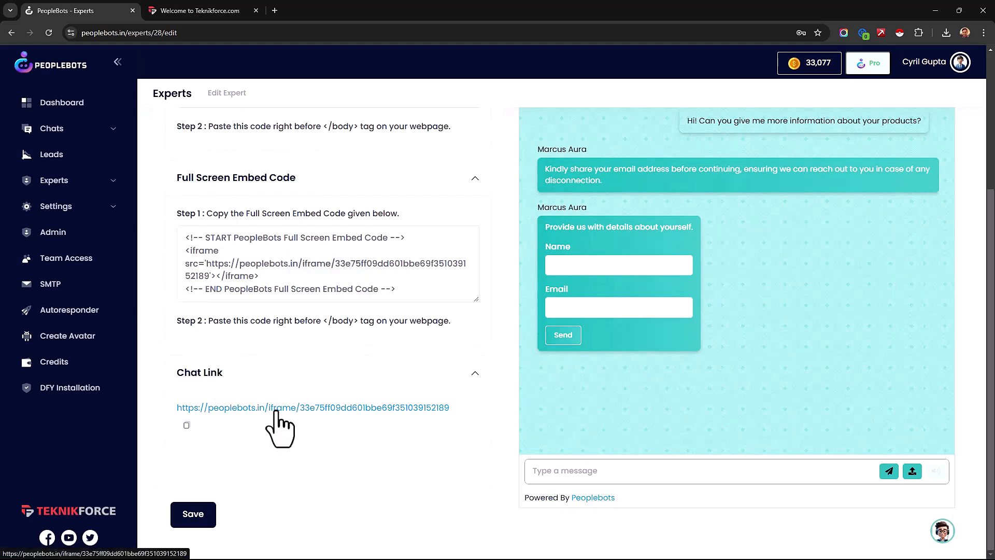
scroll(311, 430, up, 1)
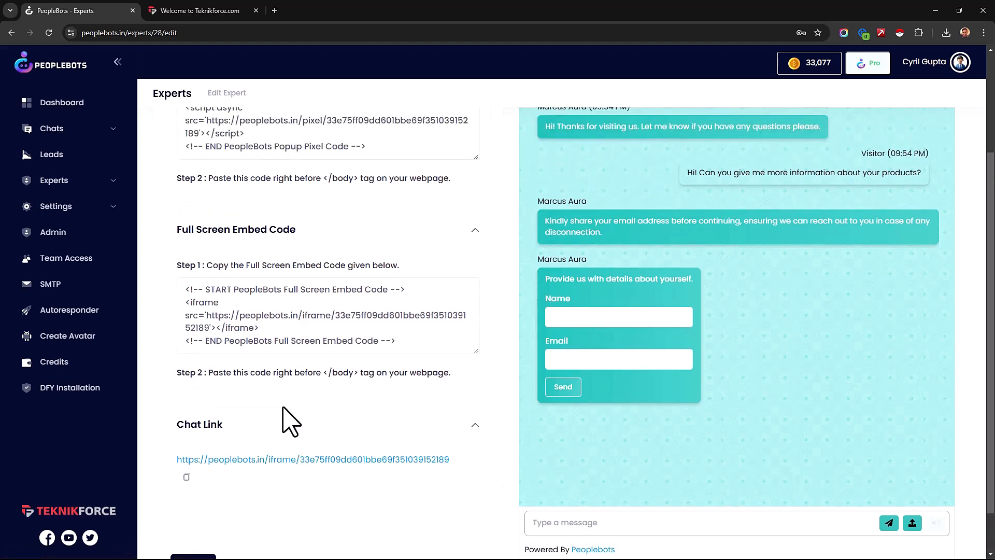
click(283, 463)
click(188, 12)
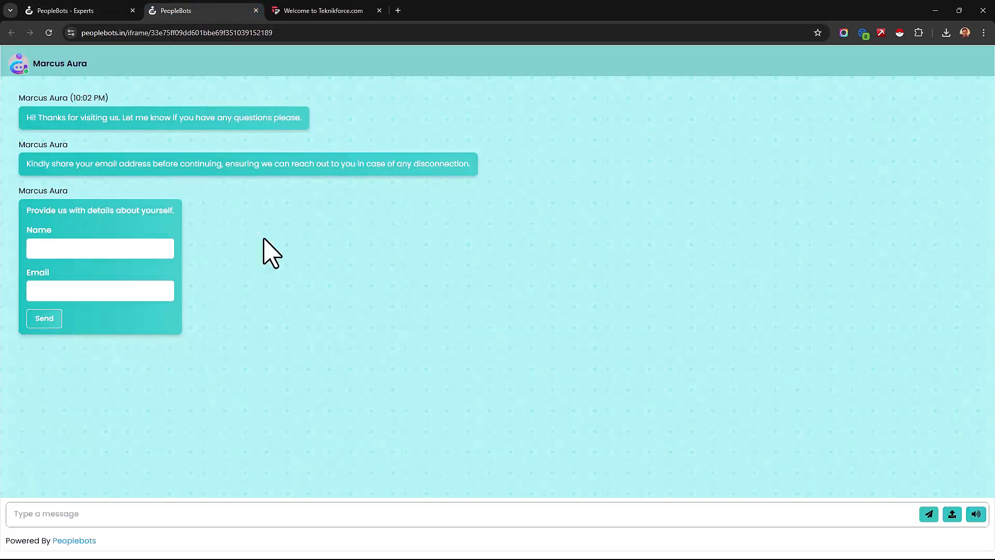
click(57, 11)
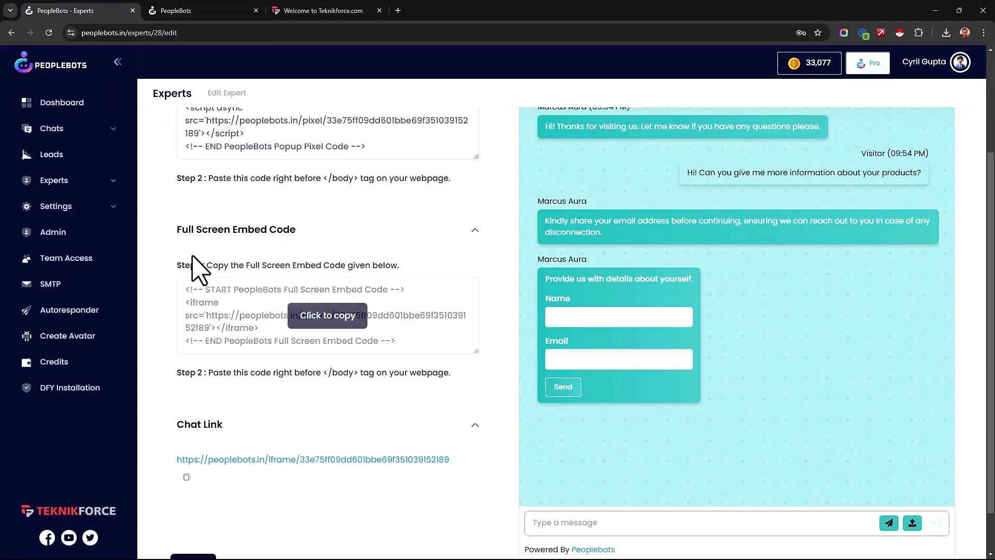
Open the recent leads list and examine the contact details, added dates and recent chat dates of the captured leads.
click(53, 181)
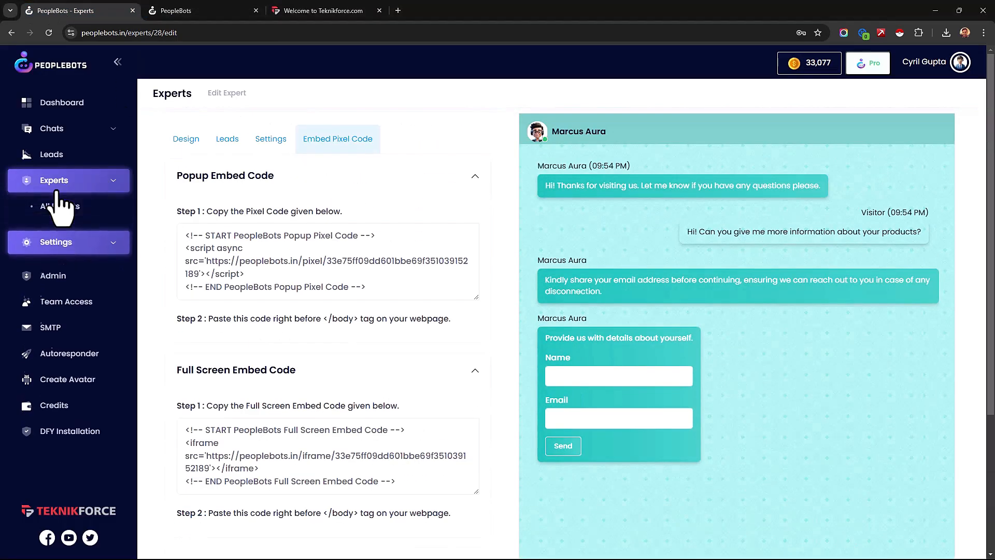
click(80, 156)
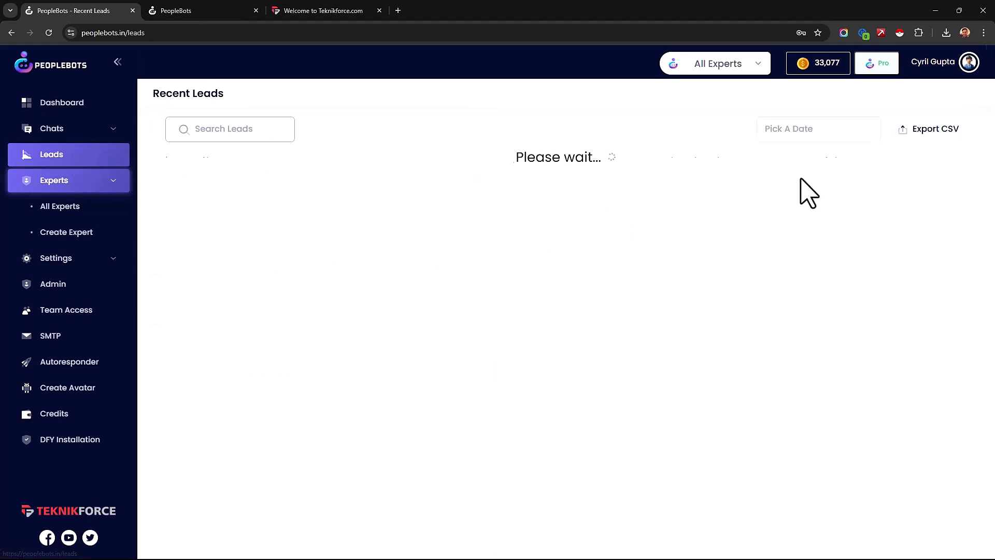
scroll(477, 218, down, 4)
scroll(499, 282, down, 5)
scroll(499, 282, up, 10)
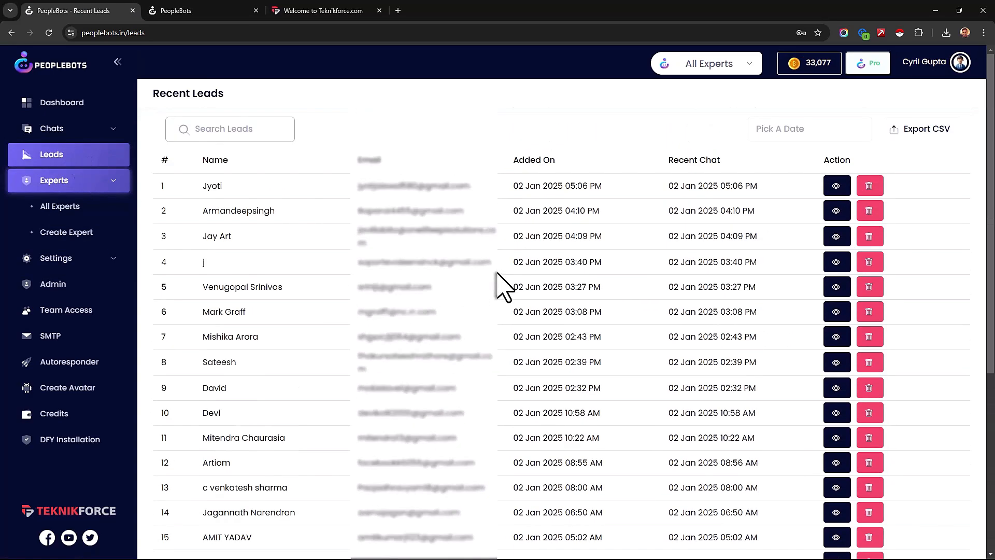
drag(535, 186, 603, 195)
click(625, 195)
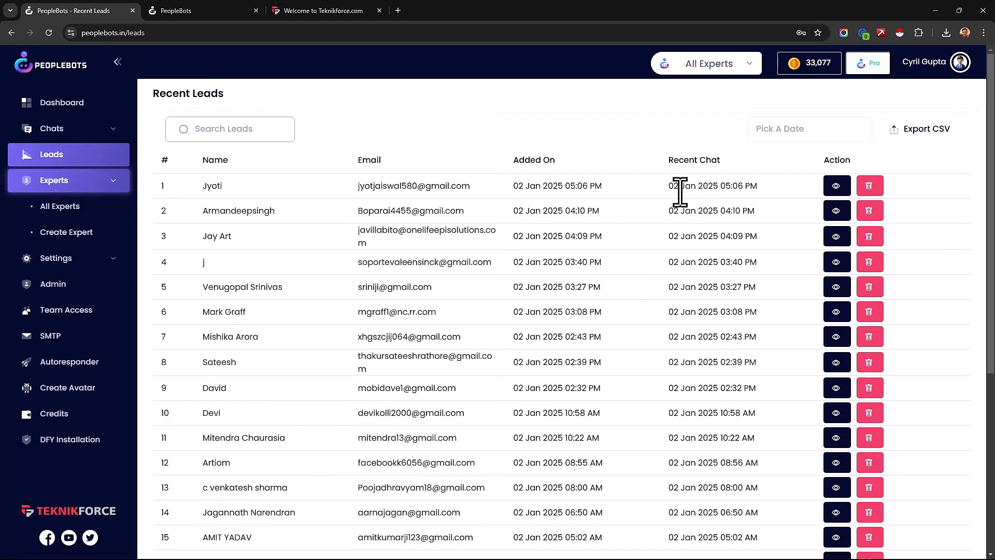
drag(680, 191, 789, 190)
click(698, 241)
drag(699, 242, 753, 216)
click(778, 229)
View the details of the first lead, close them, and export the leads list as CSV.
click(836, 186)
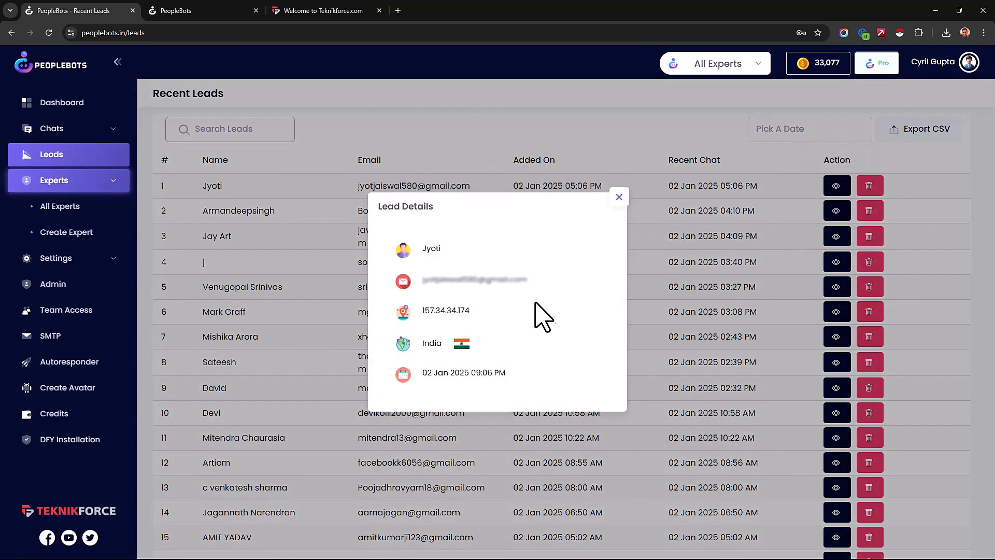
click(619, 197)
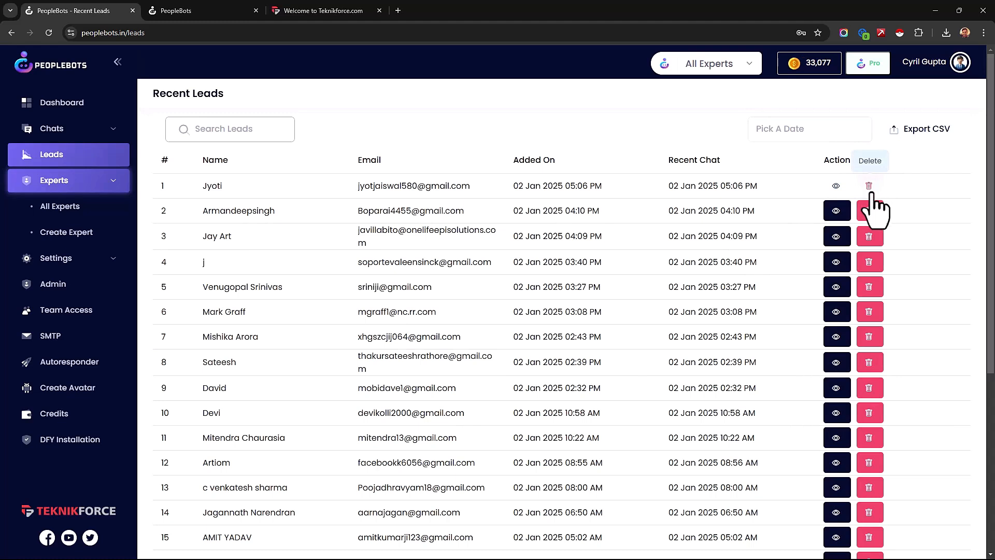
click(925, 131)
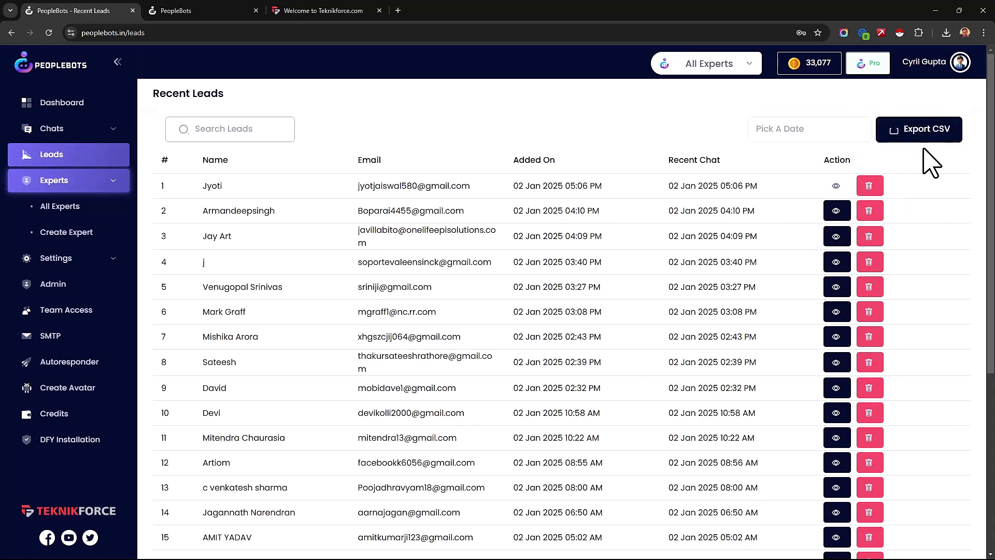
click(938, 128)
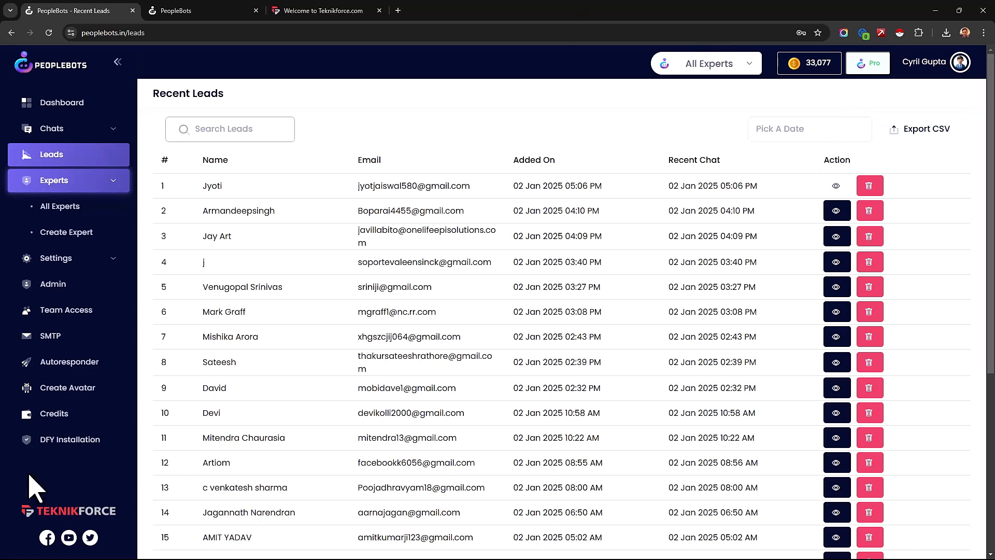
Open the account's profile settings and review the user details, password, organization, timezone and language fields.
click(56, 258)
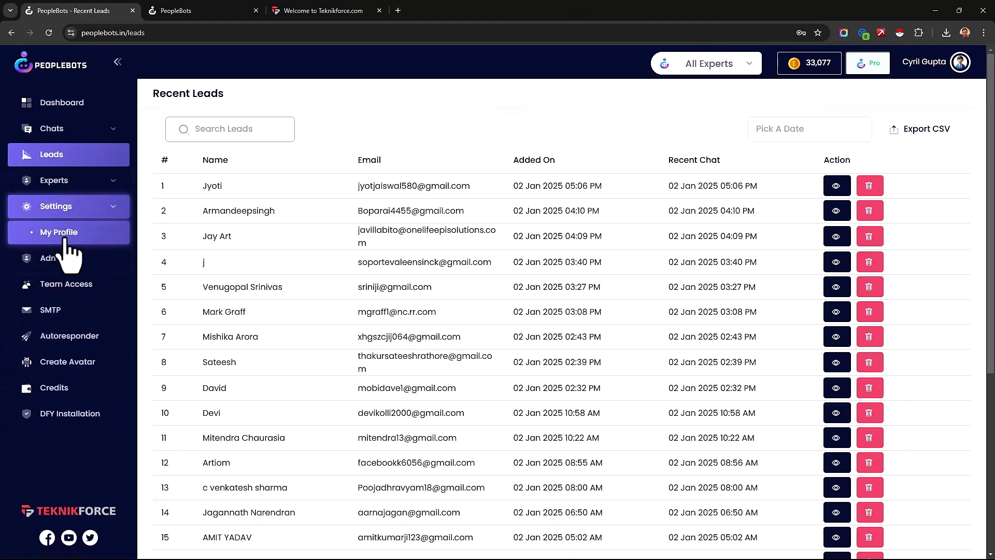
click(60, 234)
scroll(306, 358, down, 2)
scroll(306, 342, up, 2)
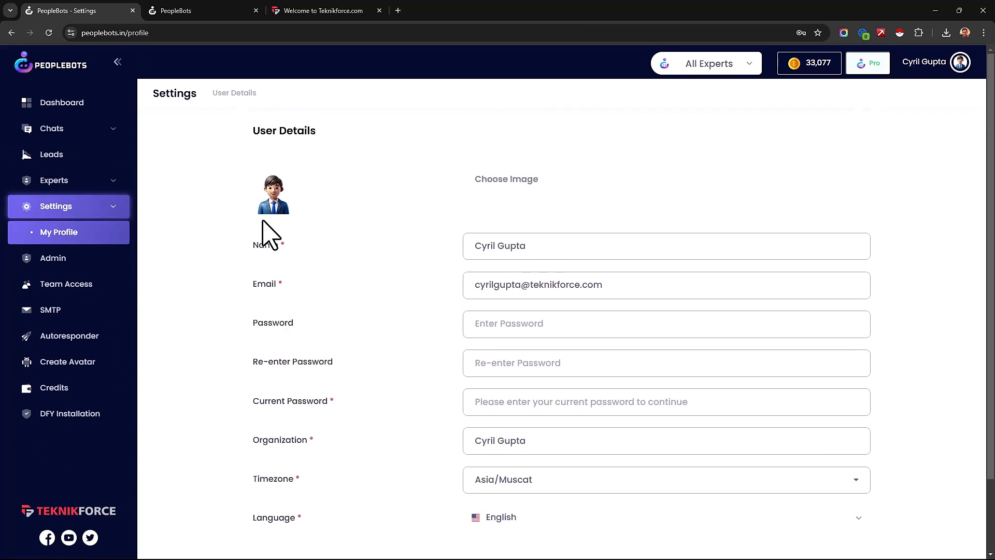
scroll(543, 409, down, 2)
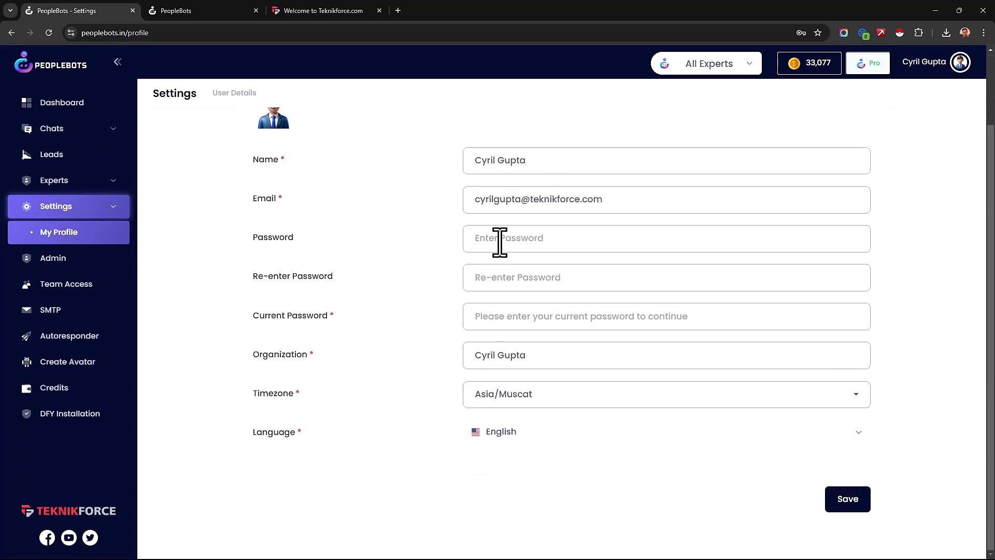
Open the team access page and try selecting the experts Nicholas, Anthony and Ophelia for a new team member invite.
click(106, 284)
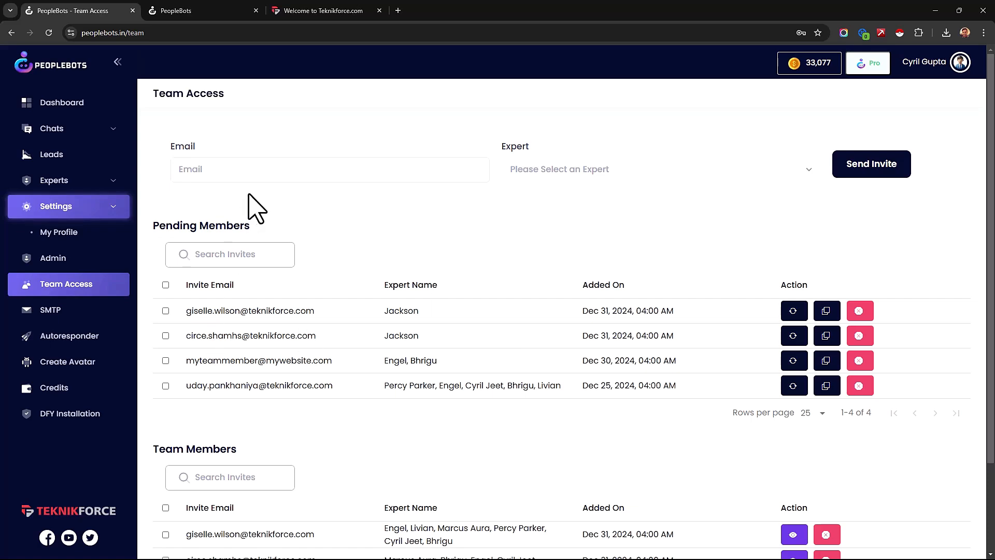
click(664, 171)
click(639, 231)
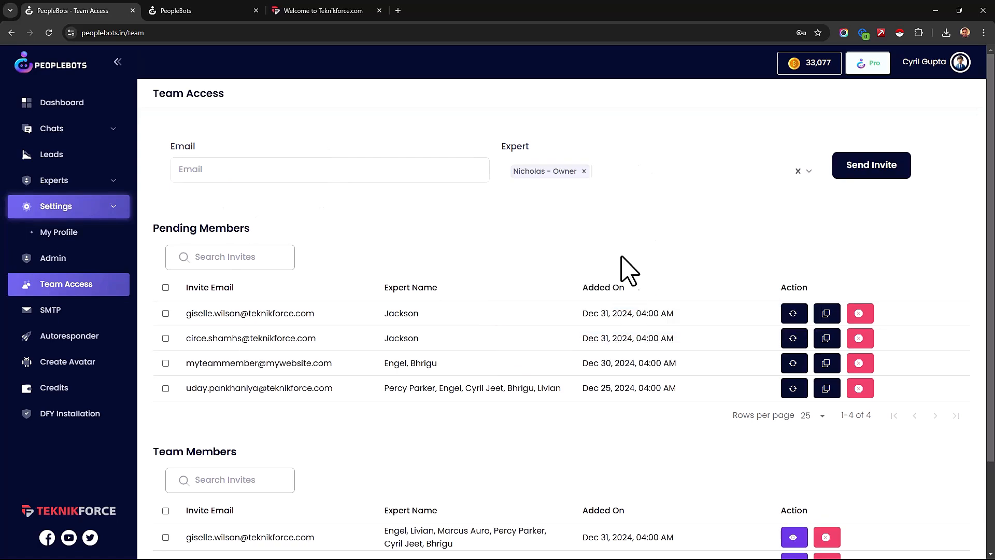
click(650, 174)
click(642, 255)
click(718, 174)
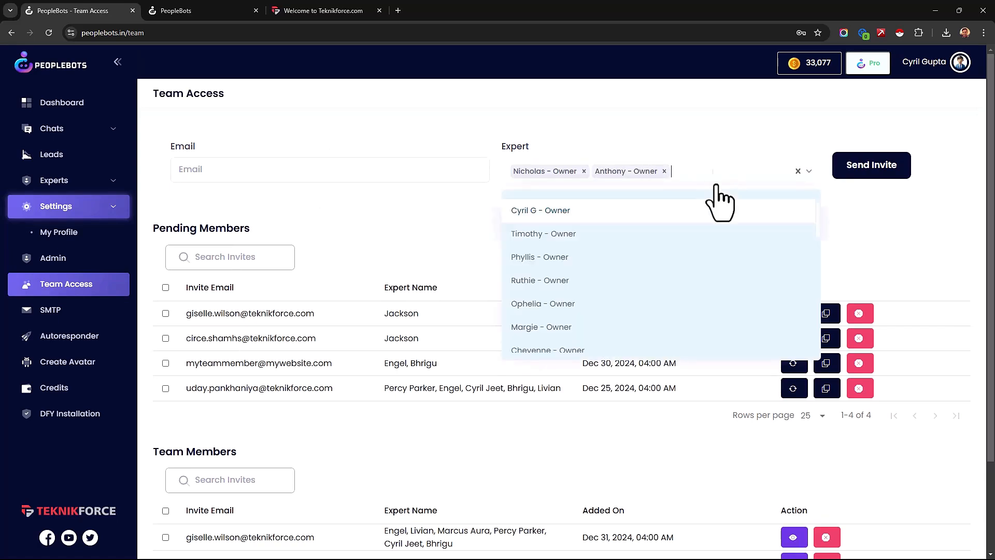
click(686, 310)
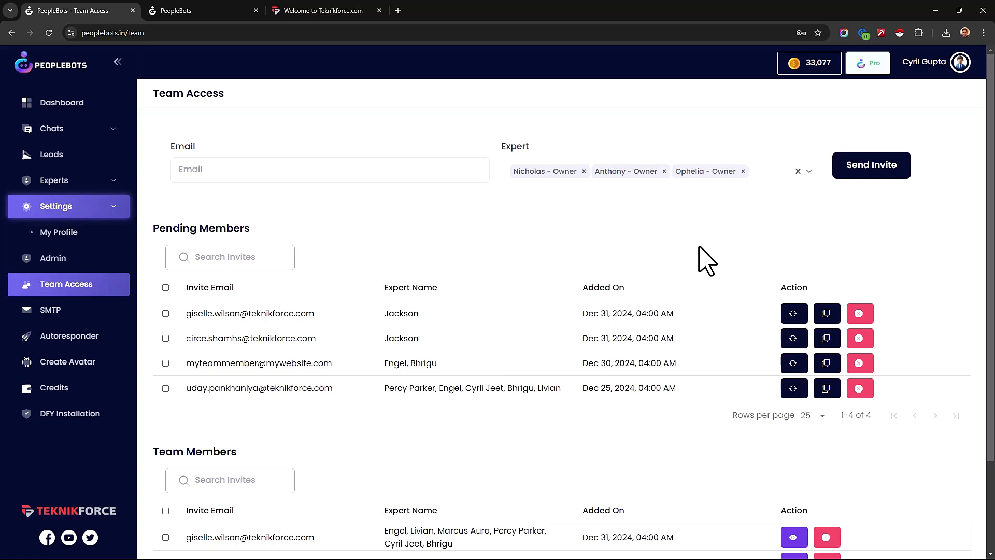
Open the SMTP settings of the first listed expert, review the sender and server fields, and open the credits page.
click(84, 313)
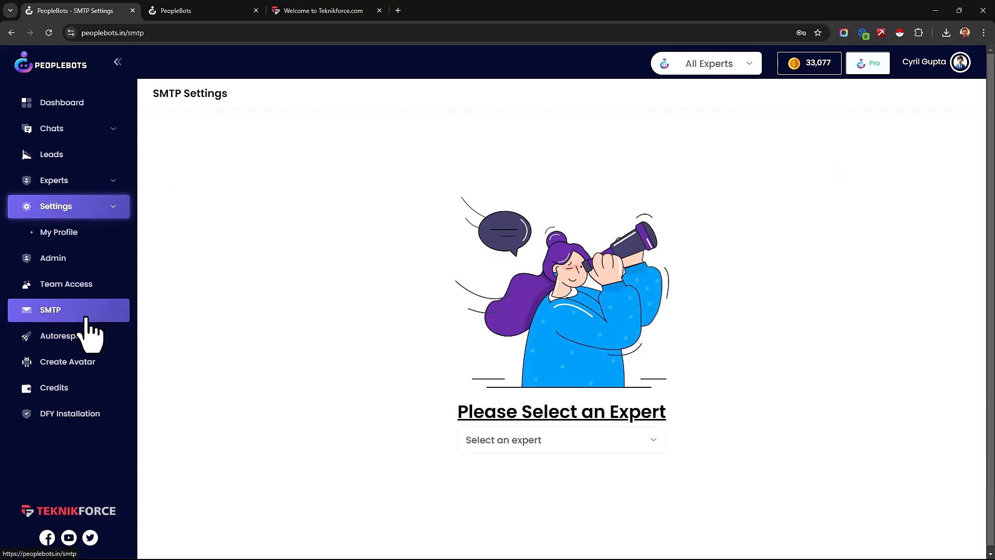
click(658, 447)
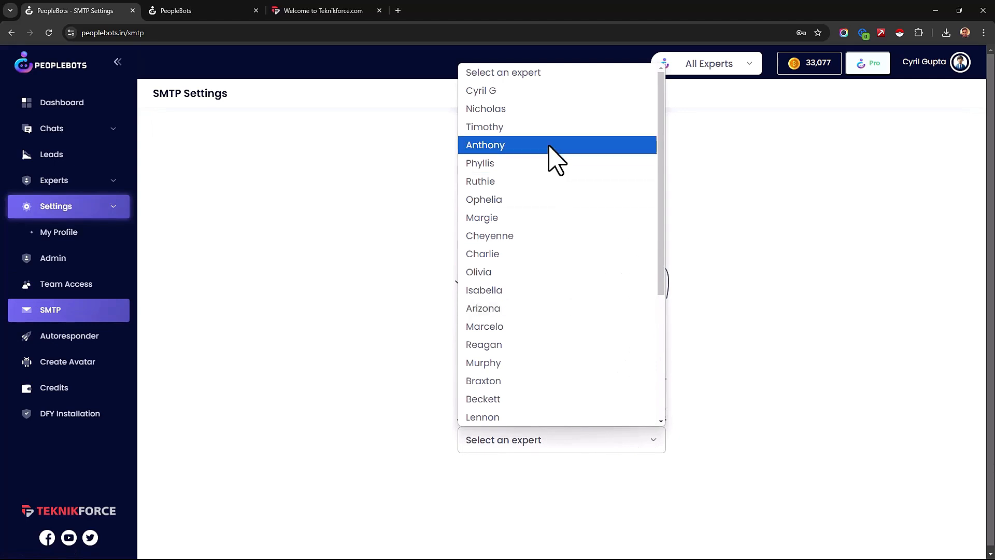
click(558, 92)
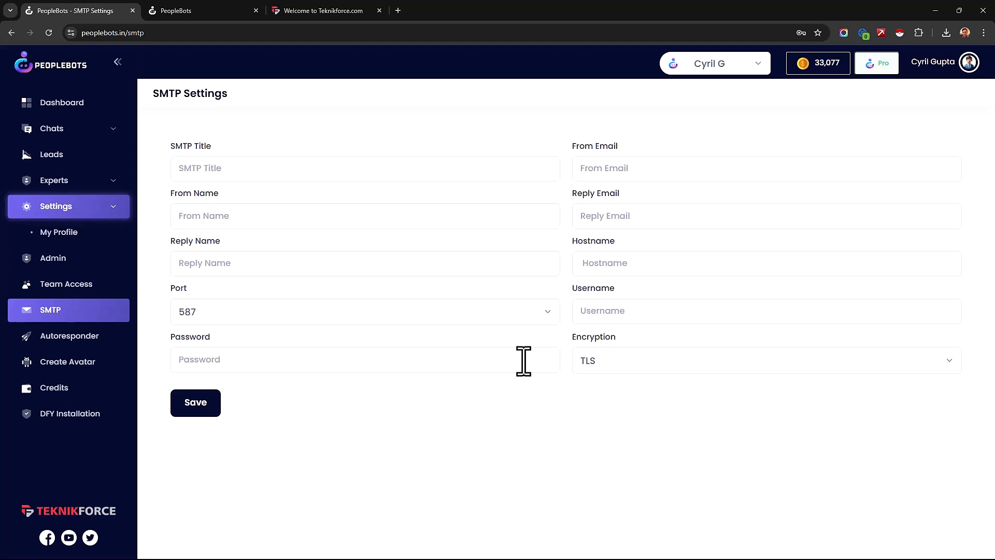
click(93, 389)
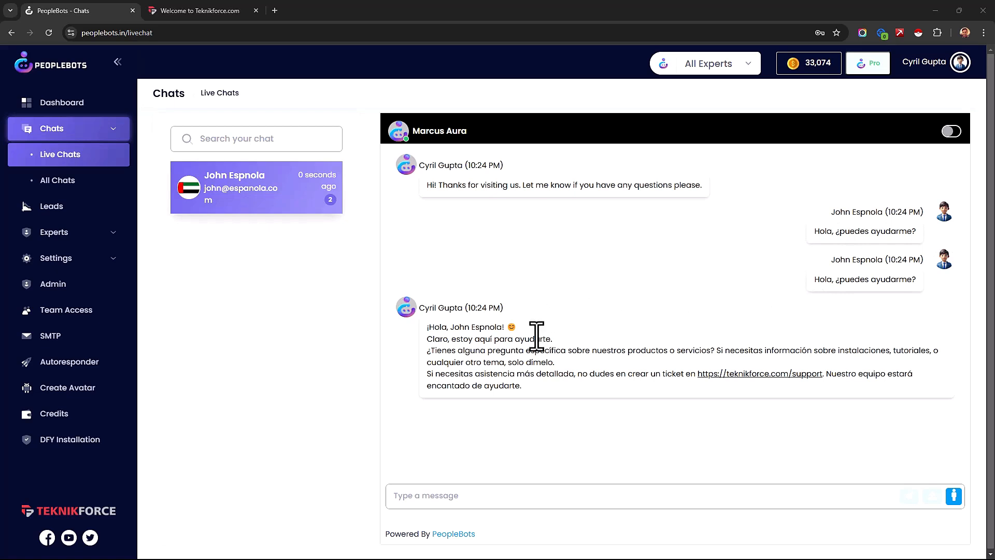
Read the visitor's Spanish messages and the expert's Spanish reply in the live chat.
drag(838, 231, 913, 235)
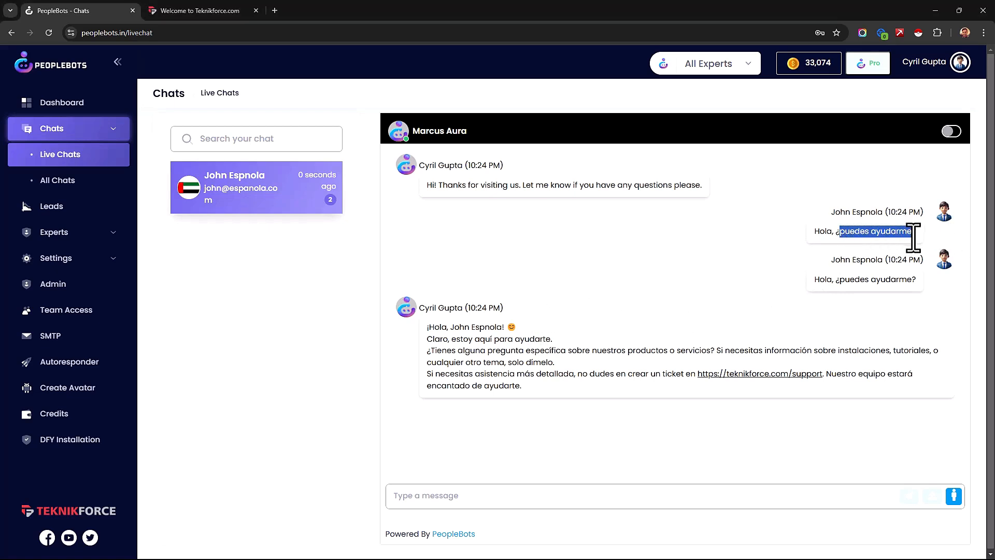
click(905, 254)
drag(814, 288, 857, 285)
click(854, 312)
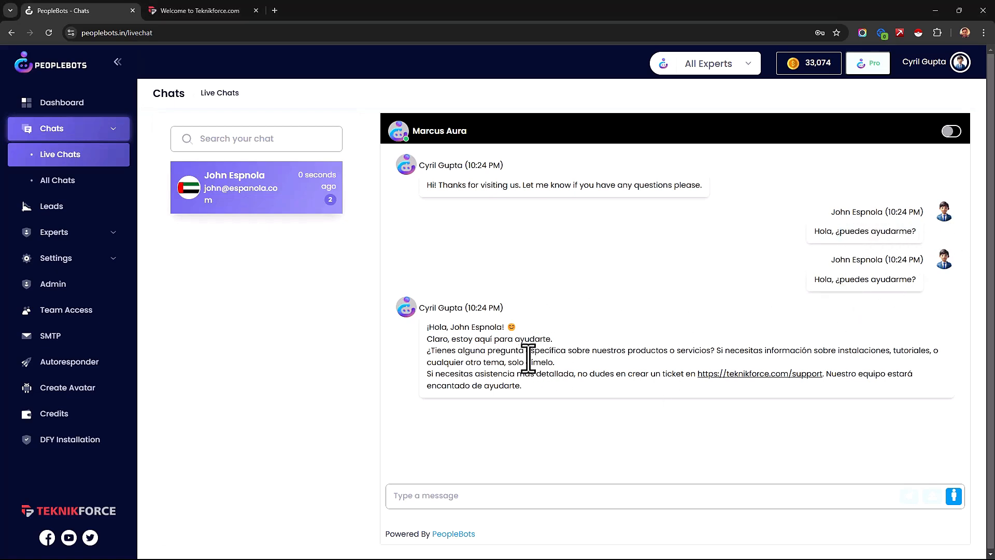
drag(515, 339, 557, 402)
click(586, 376)
Turn on translation for the live chat and check the available target languages, keeping English.
click(956, 132)
click(943, 156)
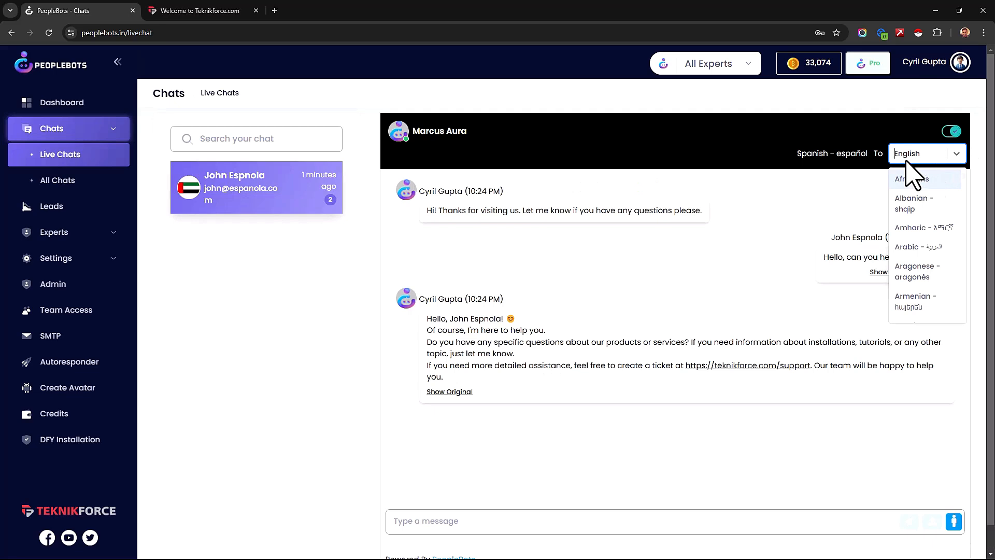
click(907, 158)
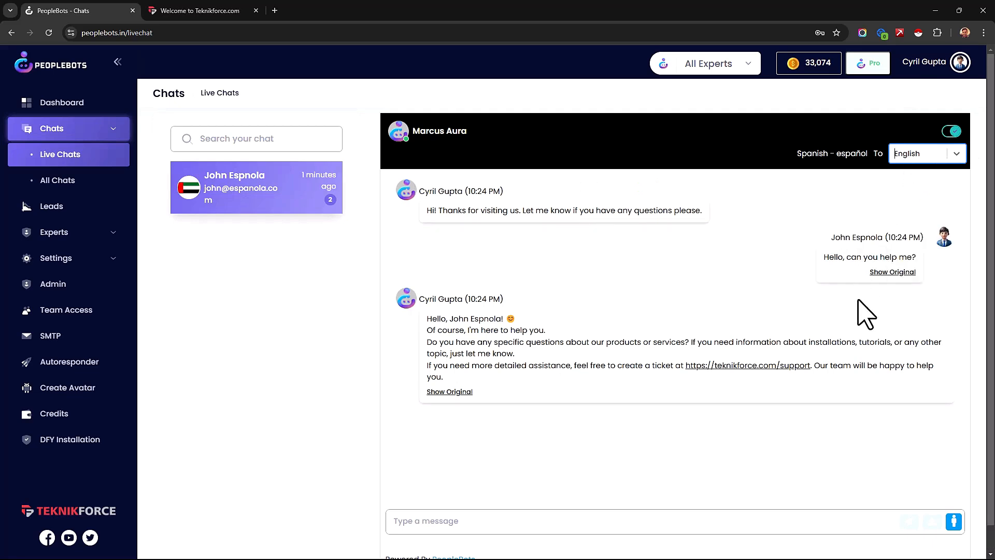
Switch the visitor's message between its Spanish original and its English translation to compare them.
click(888, 273)
click(887, 273)
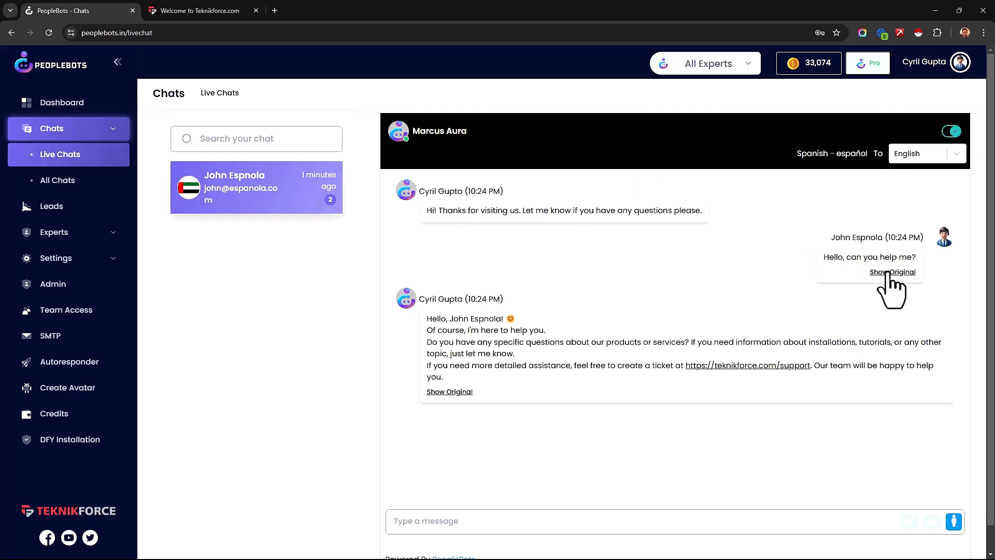
click(887, 272)
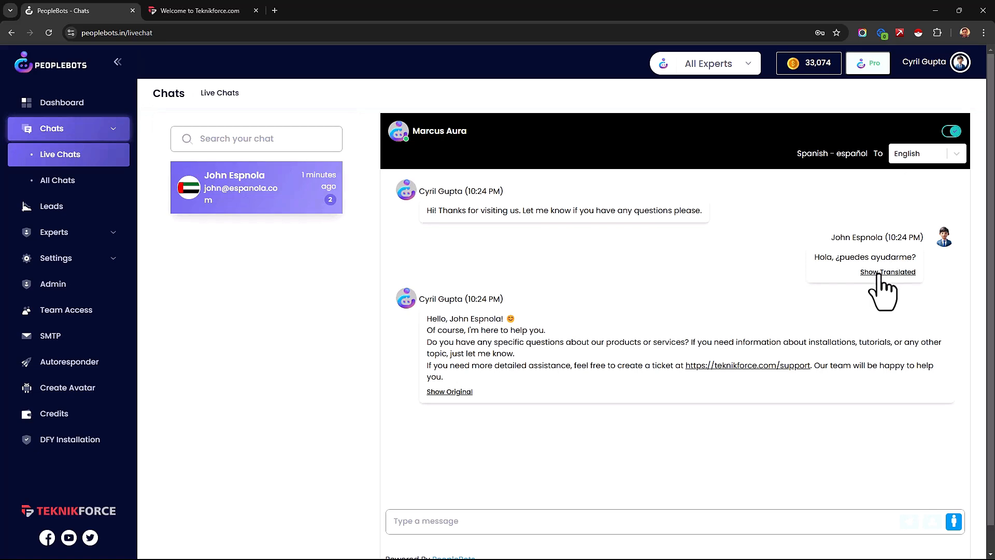
click(881, 273)
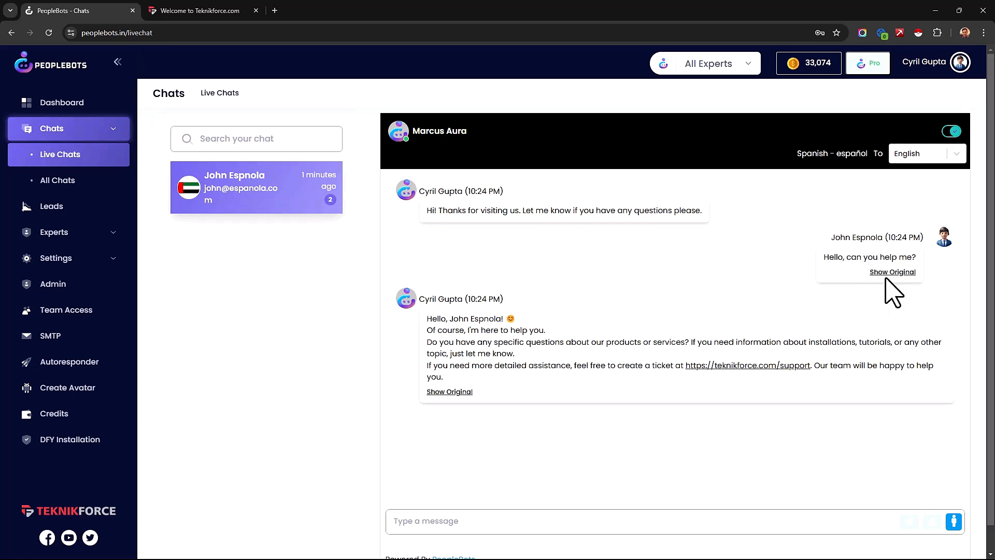
click(885, 273)
click(885, 273)
Join the live chat as the human agent and send the reply "Sure, I will help you!".
click(954, 521)
text(Sure, I will help you!)
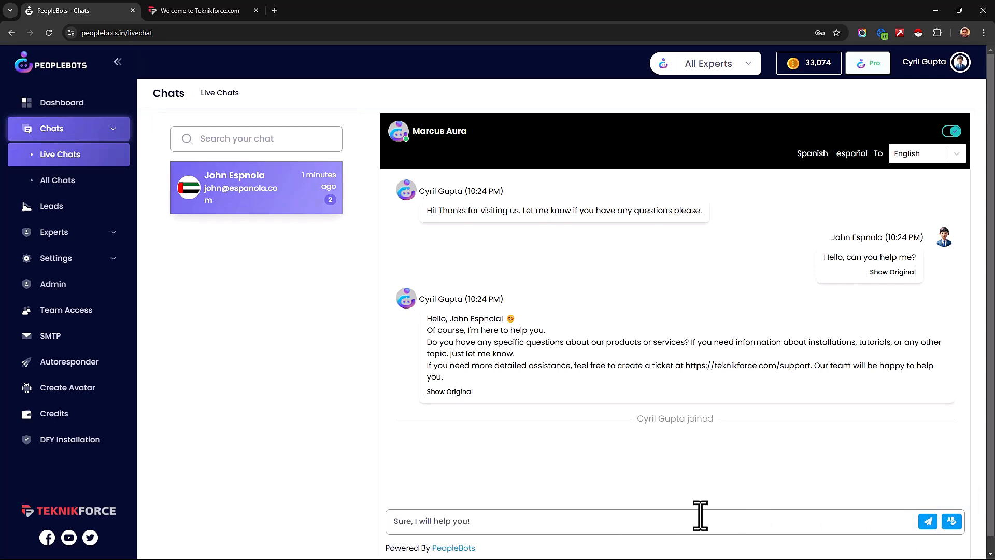
click(928, 521)
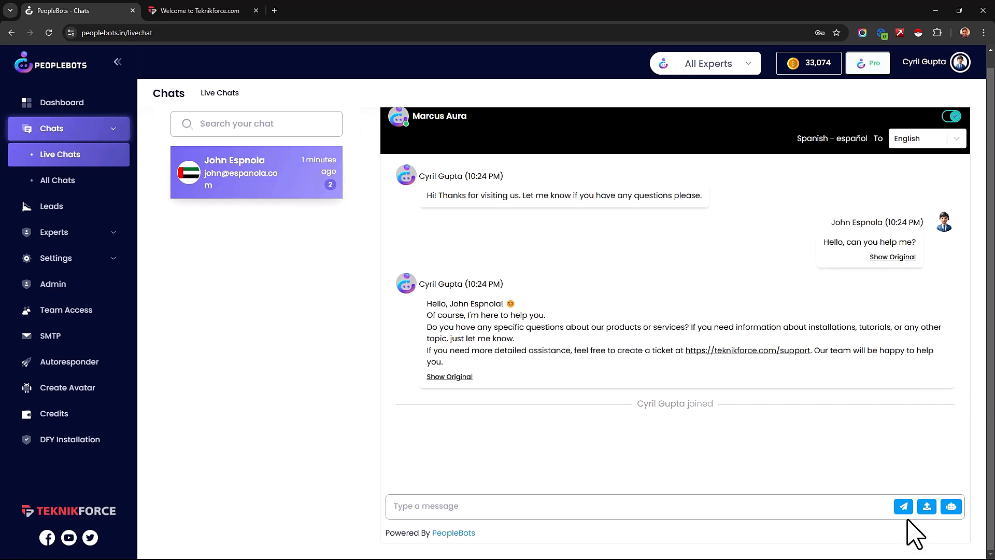
Compare the sent reply's Spanish translation with its English original, and return to the dashboard.
drag(428, 448, 508, 447)
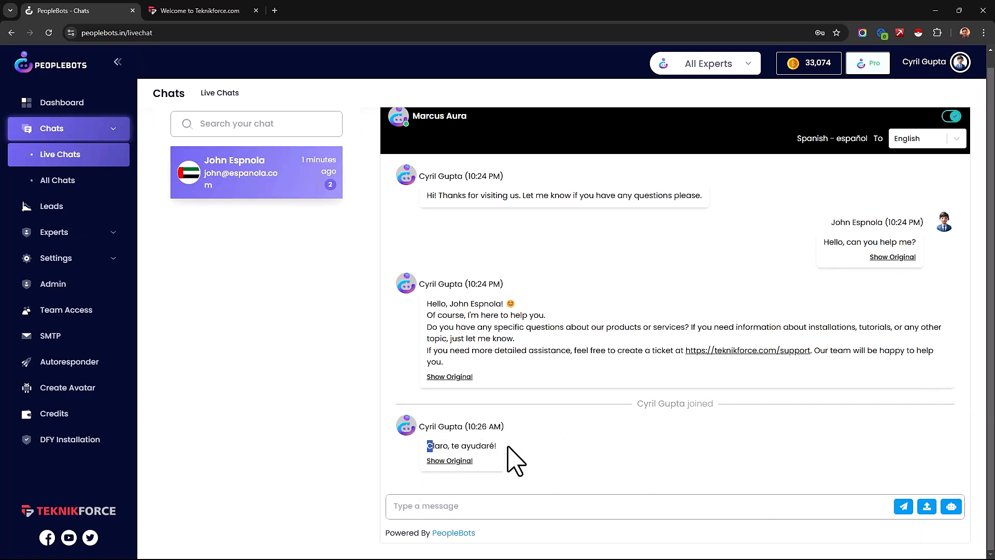
click(451, 461)
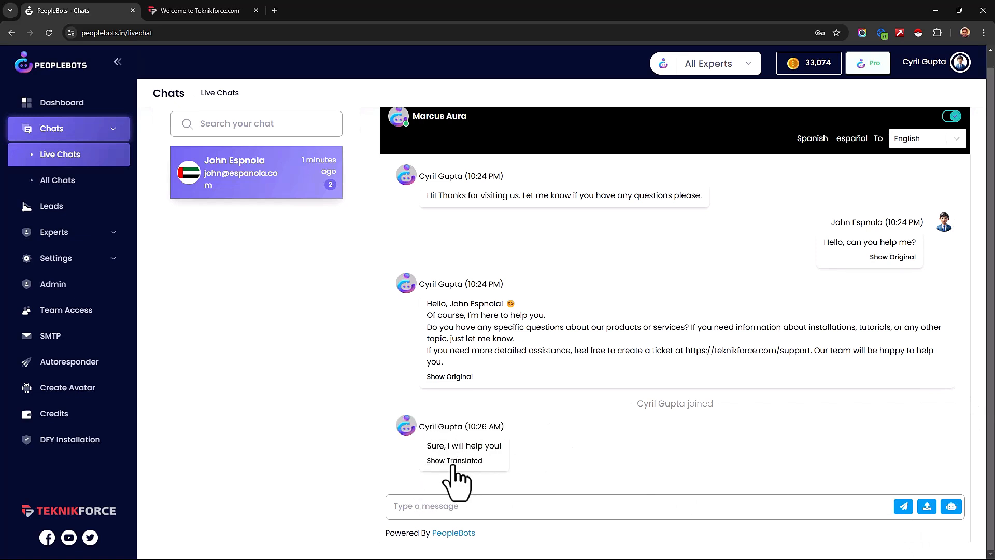
click(452, 462)
click(452, 461)
click(452, 461)
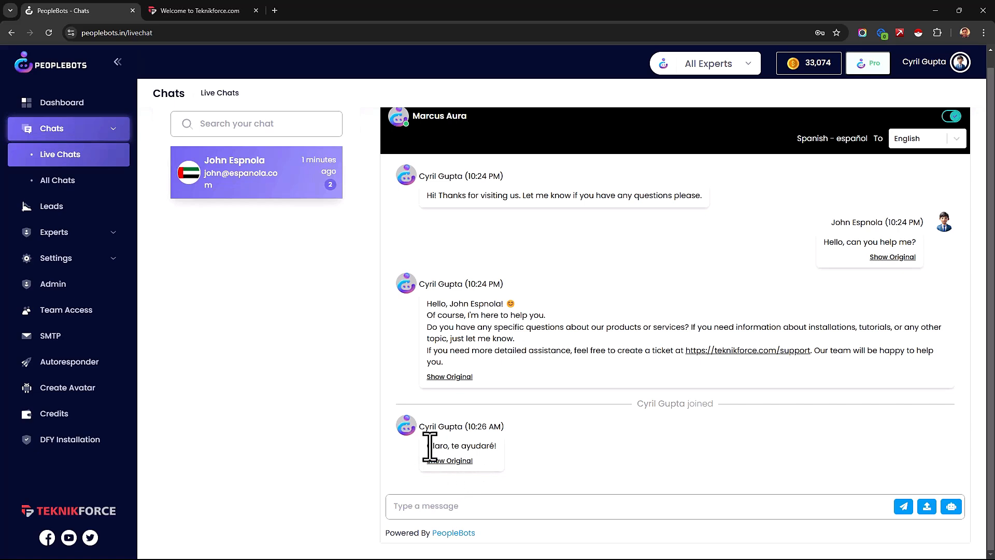
drag(428, 447, 483, 446)
click(491, 447)
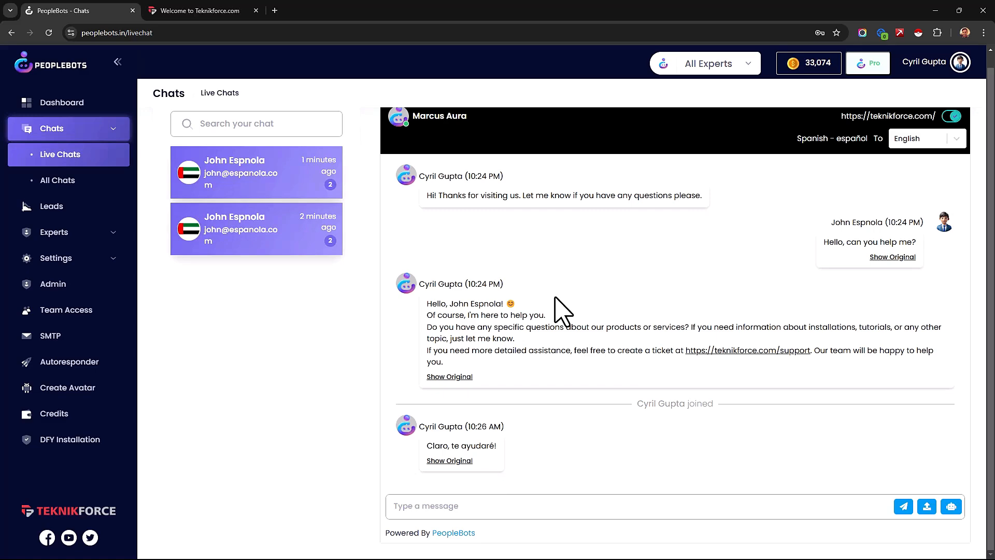
click(35, 106)
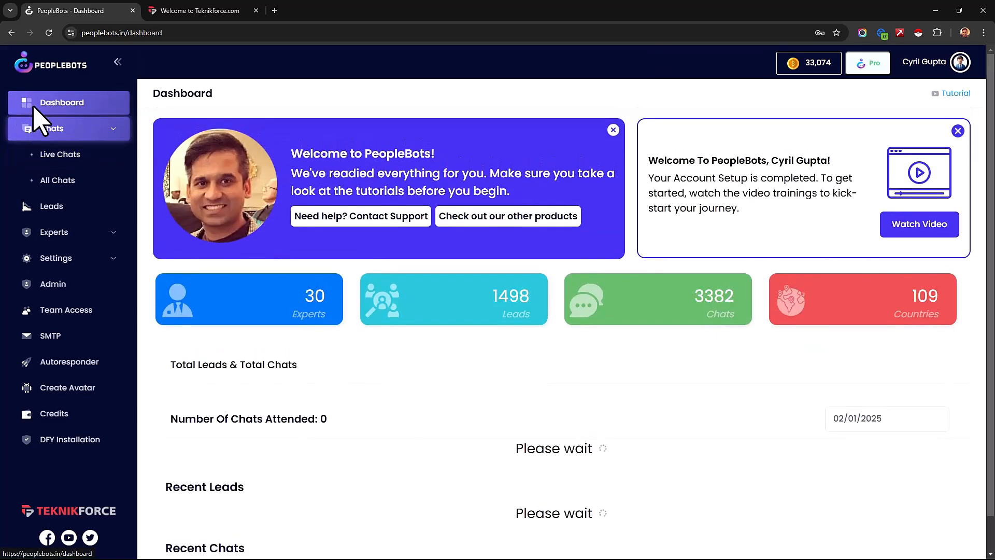